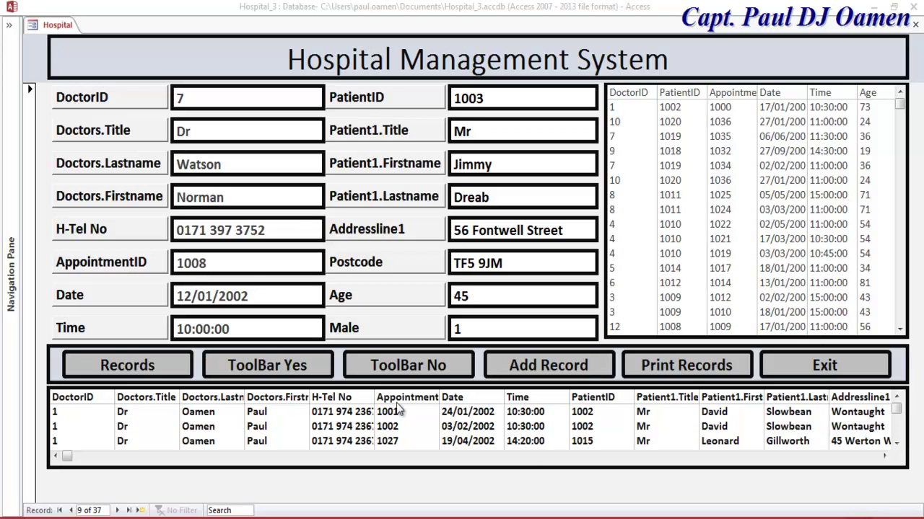
Step: Load the appointment records in the Hospital form and examine both record lists and the doctor fields
{"action": "left_click", "coordinate": [141, 368]}
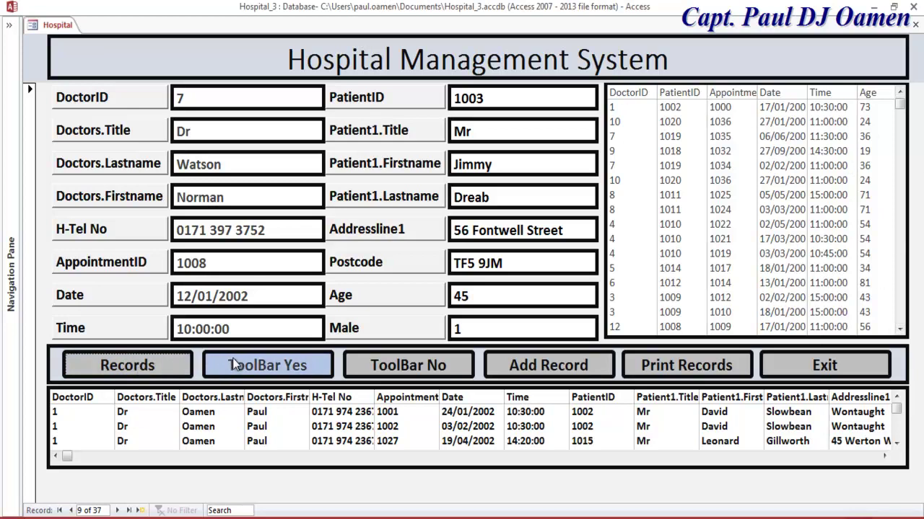
{"action": "left_click", "coordinate": [896, 442]}
{"action": "left_click", "coordinate": [896, 442]}
{"action": "left_click", "coordinate": [896, 442]}
{"action": "left_click", "coordinate": [896, 442]}
{"action": "left_click", "coordinate": [896, 442]}
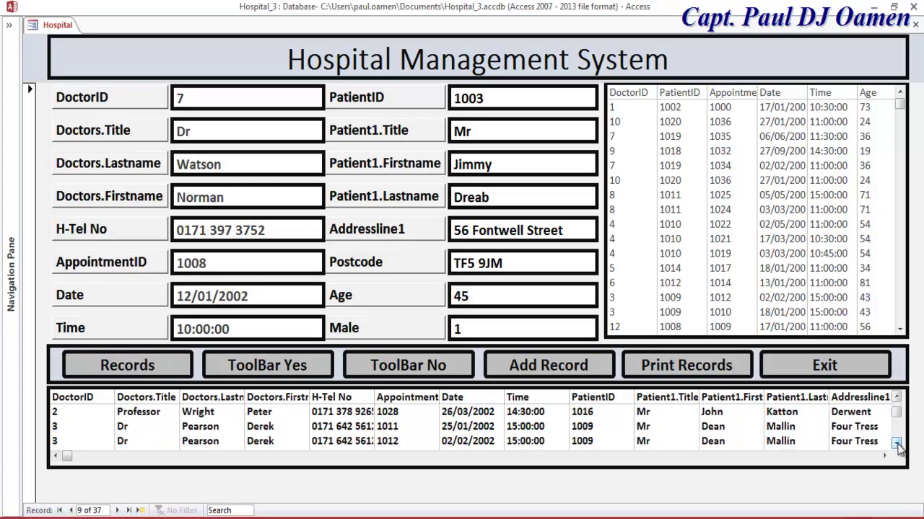
{"action": "left_click", "coordinate": [896, 443]}
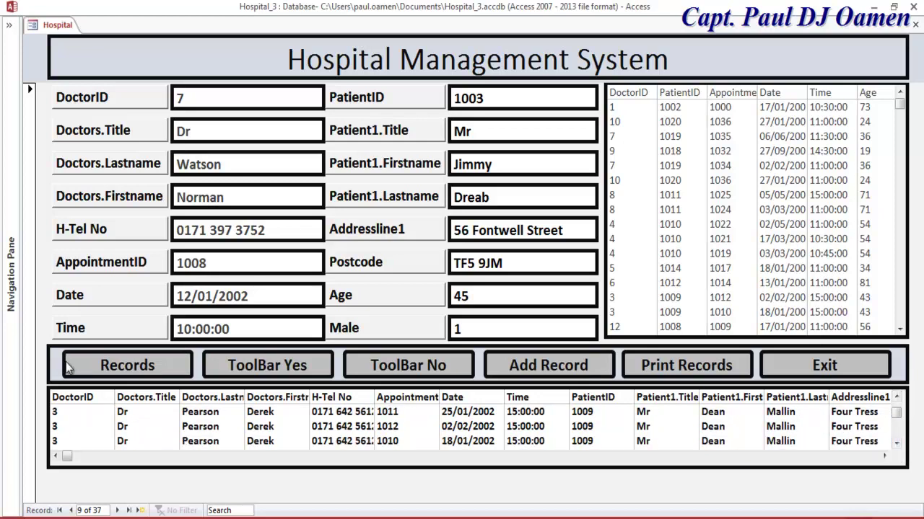
{"action": "left_click", "coordinate": [147, 360]}
{"action": "mouse_move", "coordinate": [899, 105]}
{"action": "left_mouse_down"}
{"action": "mouse_move", "coordinate": [900, 325]}
{"action": "mouse_move", "coordinate": [902, 108]}
{"action": "left_mouse_up"}
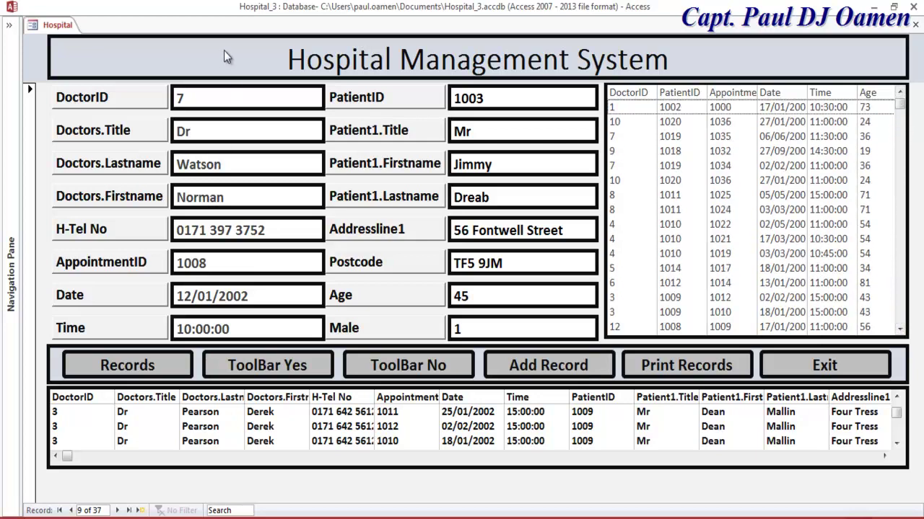
{"action": "left_click", "coordinate": [190, 97]}
{"action": "left_click", "coordinate": [206, 123]}
{"action": "left_click", "coordinate": [230, 166]}
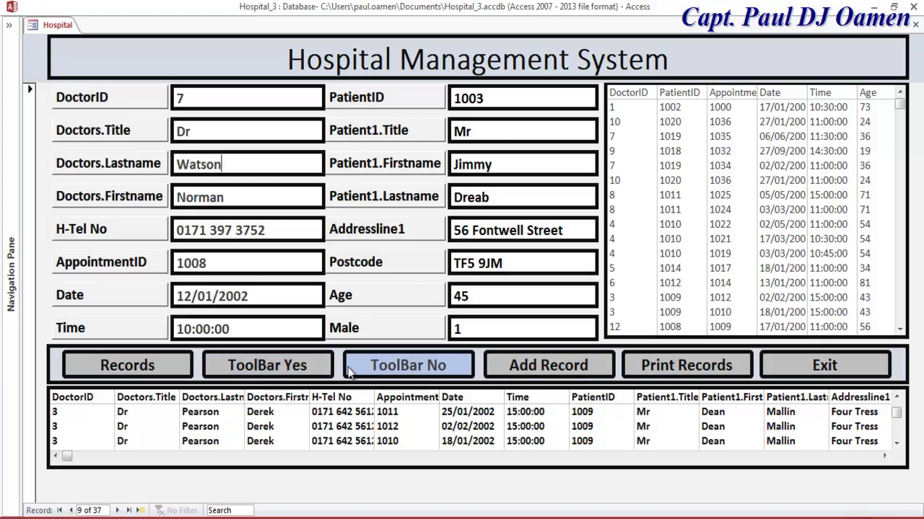
Step: Test the form's ToolBar Yes and ToolBar No commands by showing the ribbon, expanding it and hiding it again
{"action": "left_click", "coordinate": [296, 365]}
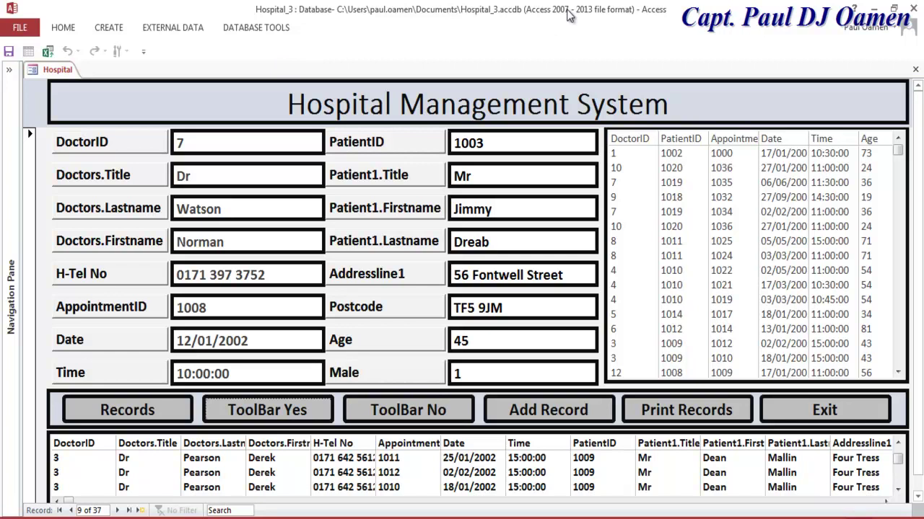
{"action": "key", "text": "ctrl+F1"}
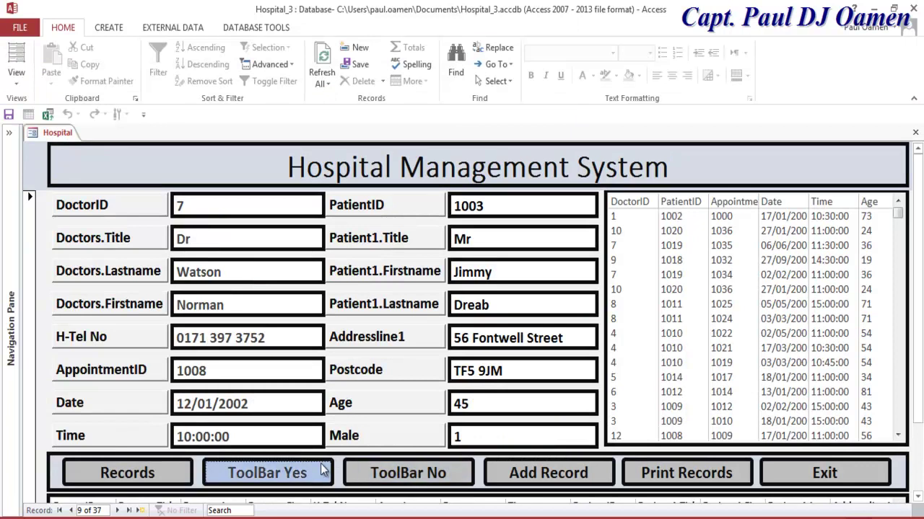
{"action": "left_click", "coordinate": [380, 473]}
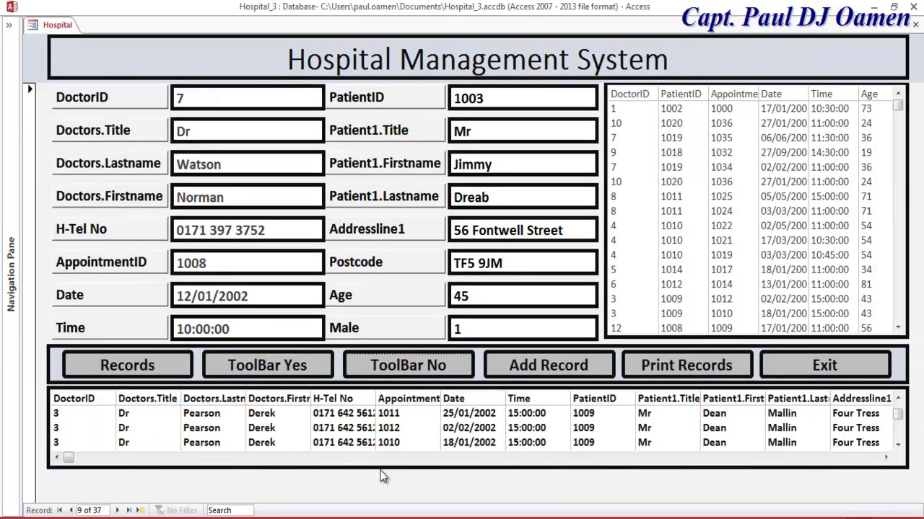
{"action": "left_click", "coordinate": [280, 368]}
{"action": "left_click", "coordinate": [428, 477]}
Step: Run the form's Add Record command and add the displayed appointment to the summary list repeatedly with Records
{"action": "left_click", "coordinate": [590, 368]}
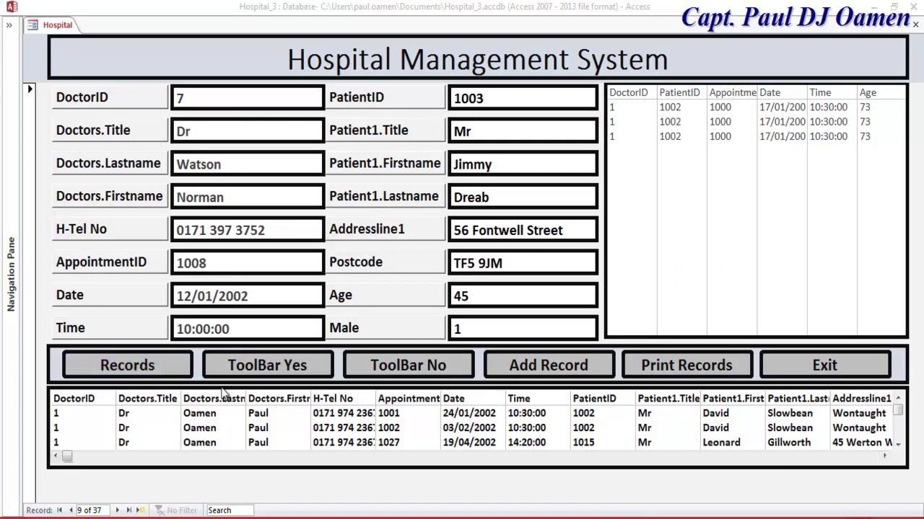
{"action": "left_click", "coordinate": [171, 369]}
{"action": "left_click", "coordinate": [171, 369]}
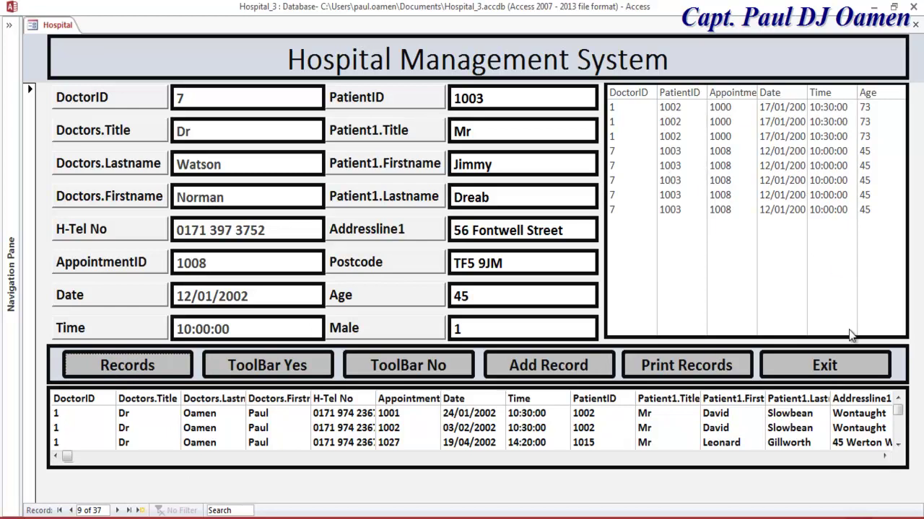
{"action": "left_click", "coordinate": [173, 369]}
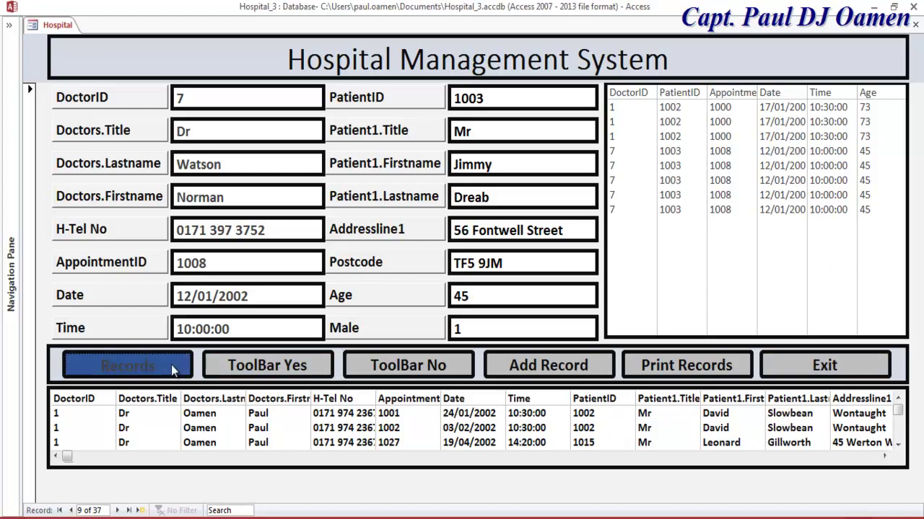
{"action": "left_click", "coordinate": [173, 369]}
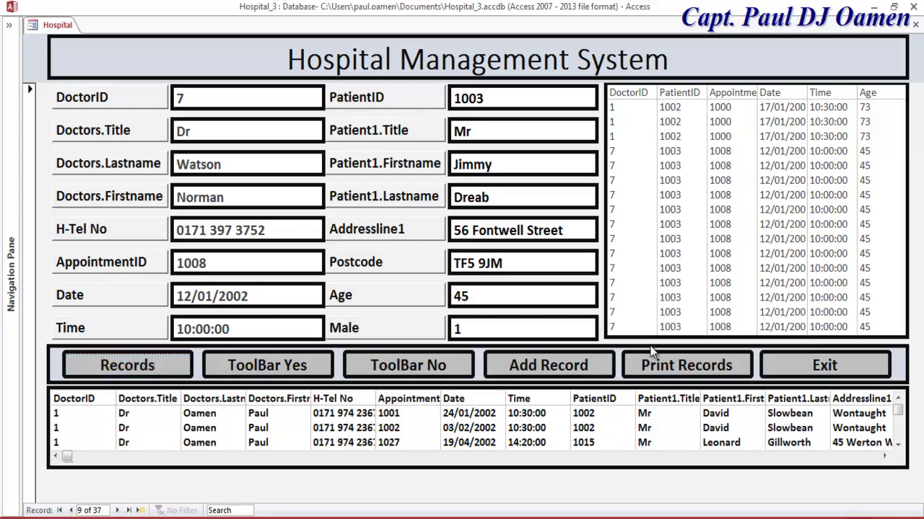
Step: Print the hospital records and try the form's Exit command, declining its confirmation
{"action": "left_click", "coordinate": [706, 370]}
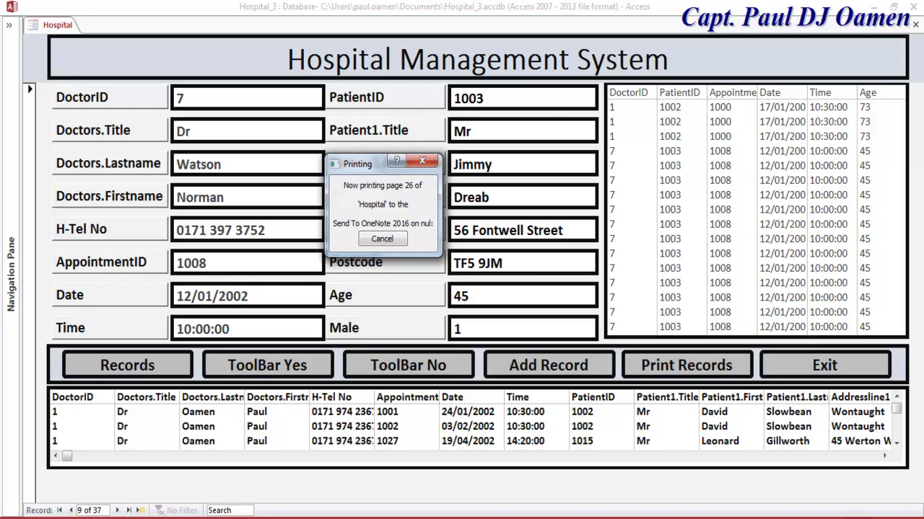
{"action": "left_click", "coordinate": [863, 371]}
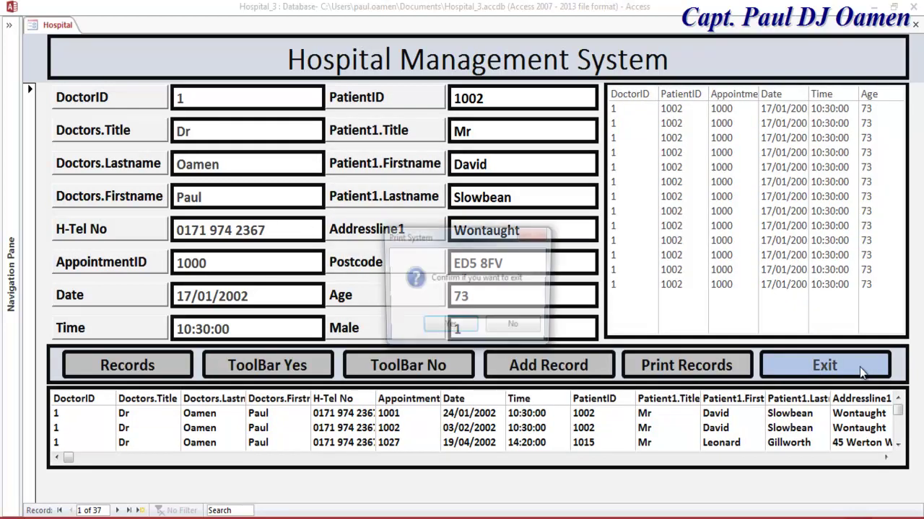
{"action": "left_click", "coordinate": [515, 342]}
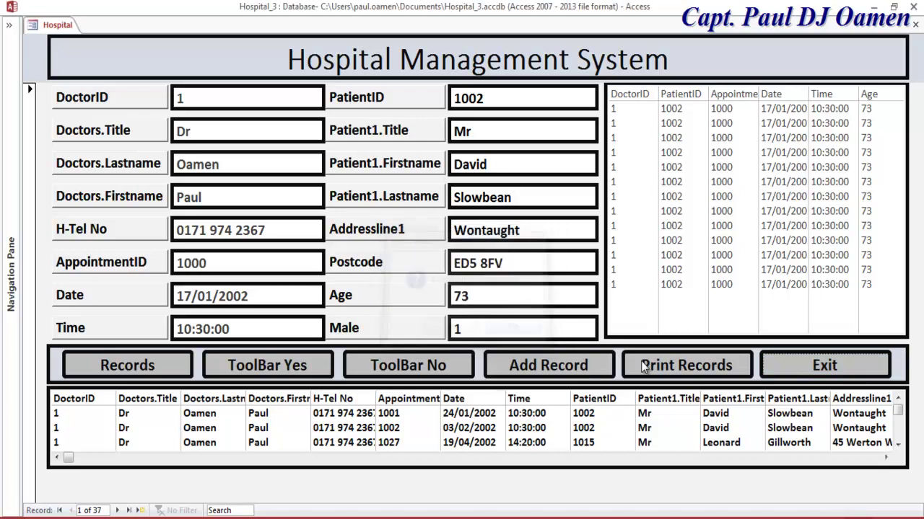
Step: Exit the Hospital form with confirmation and close the Hospital_3 database
{"action": "left_click", "coordinate": [815, 371]}
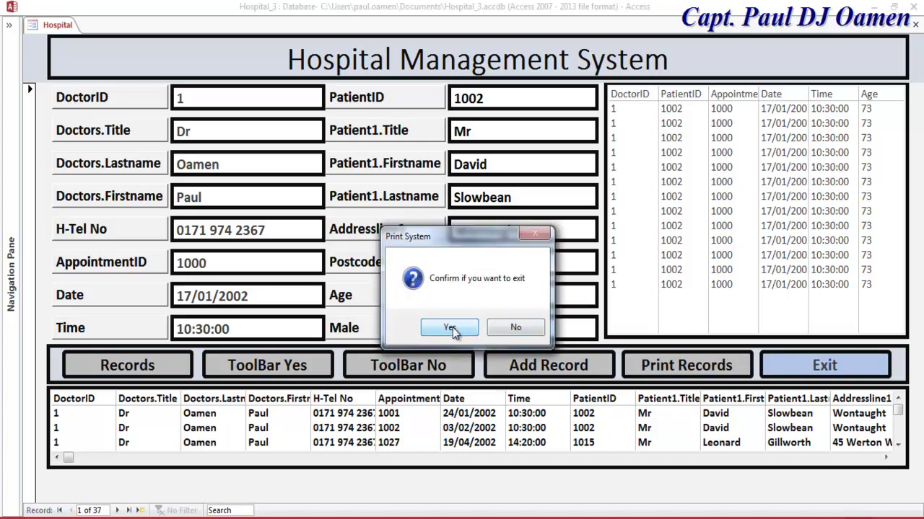
{"action": "left_click", "coordinate": [452, 328]}
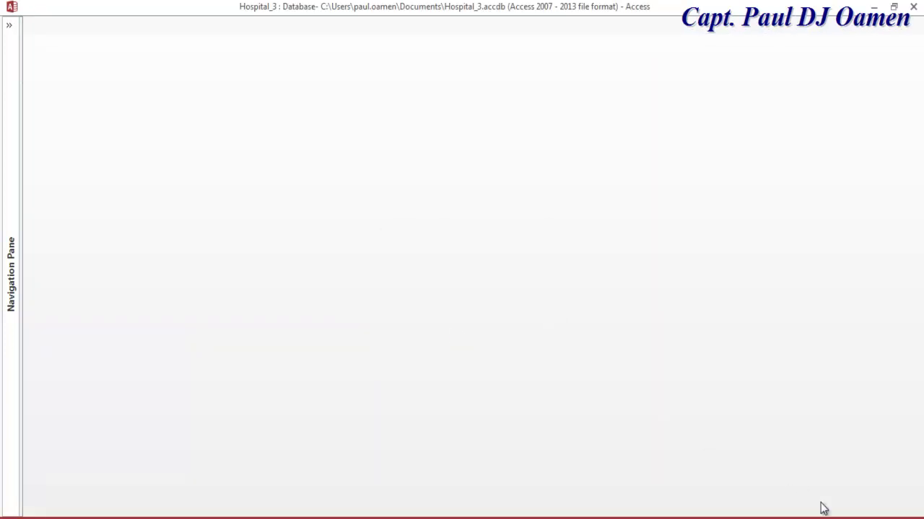
{"action": "left_click", "coordinate": [914, 7]}
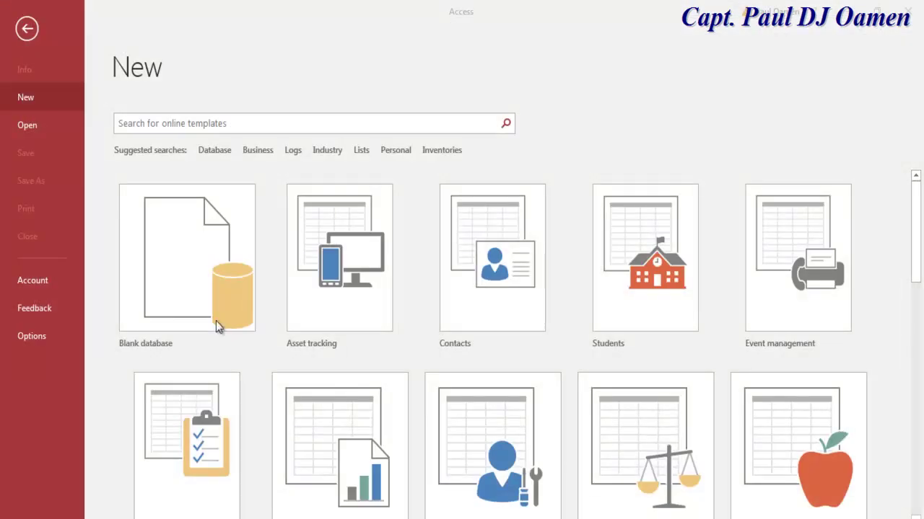
Step: Create a blank database named Hospital_Management_System in the Documents folder
{"action": "left_click", "coordinate": [171, 259]}
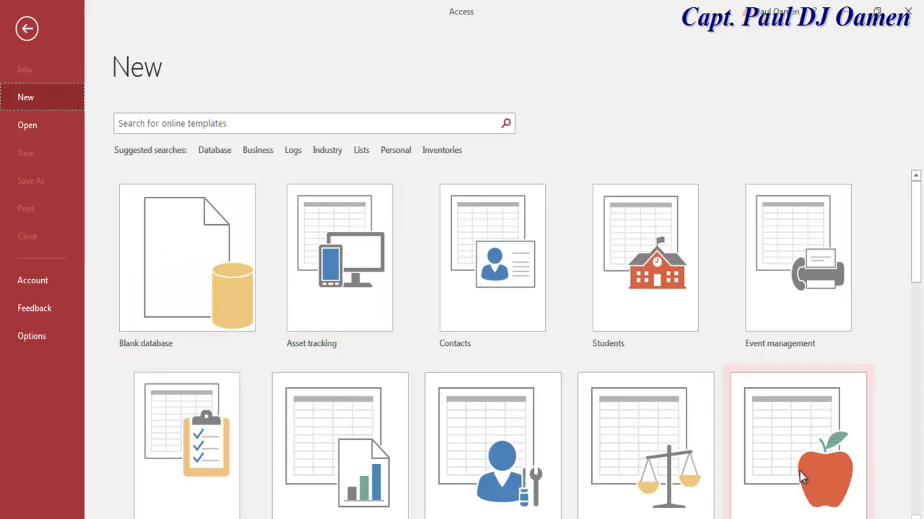
{"action": "key", "text": "Return"}
{"action": "left_click_drag", "start_coordinate": [491, 253], "coordinate": [549, 256]}
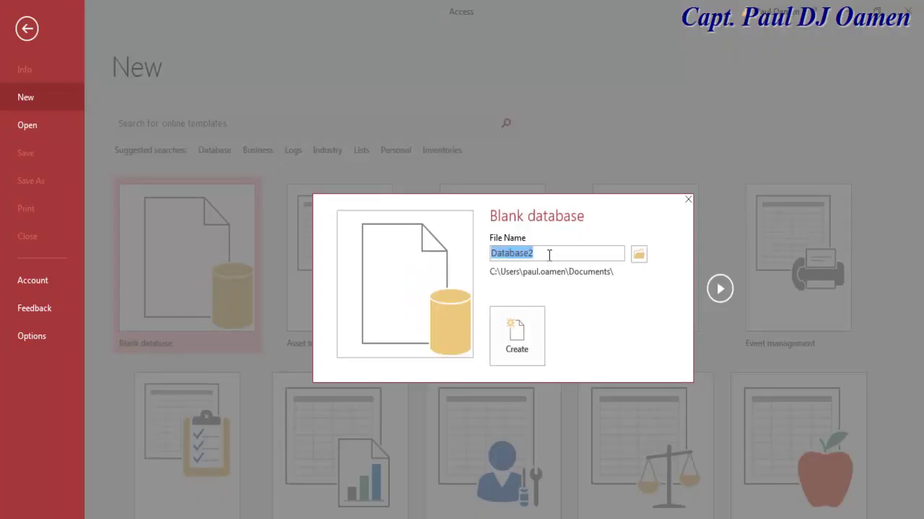
{"action": "type", "text": "Hospital_Managem"}
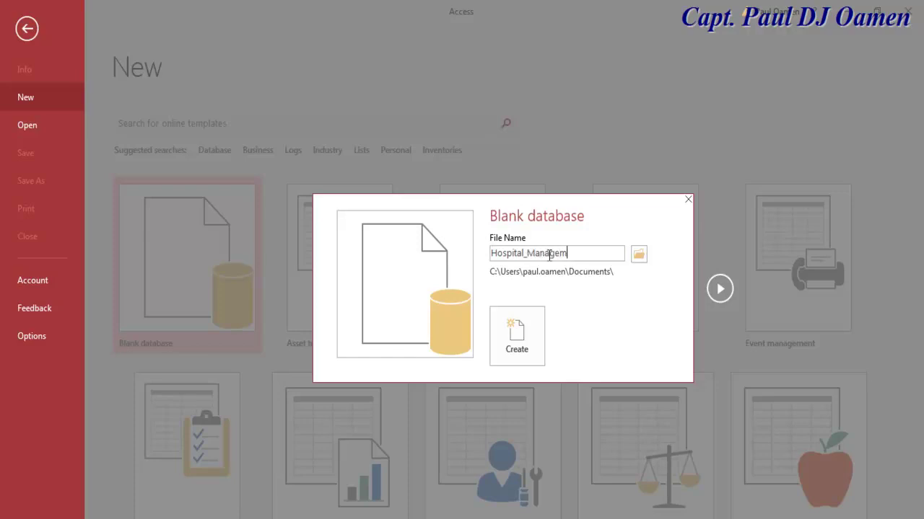
{"action": "type", "text": "ent_System"}
{"action": "left_click", "coordinate": [524, 341]}
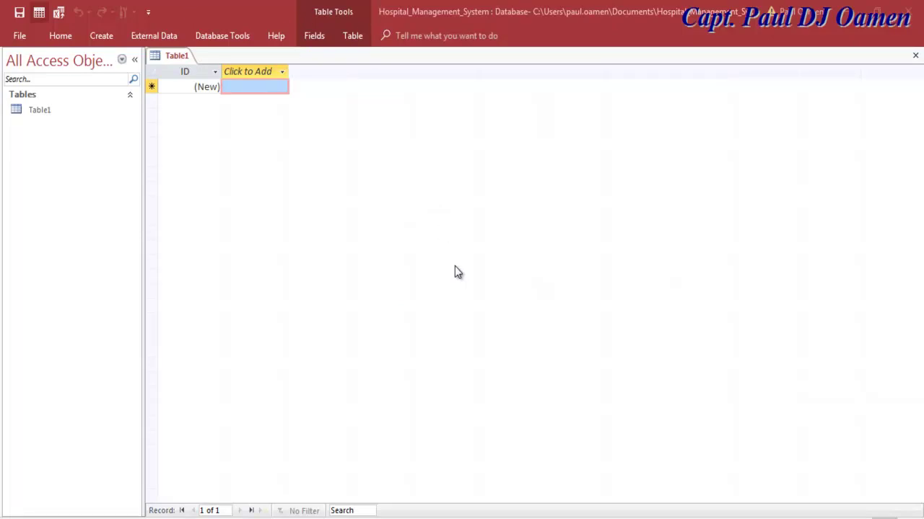
Step: Expand the collapsed ribbon above the new table so its commands stay displayed
{"action": "key", "text": "ctrl+F1"}
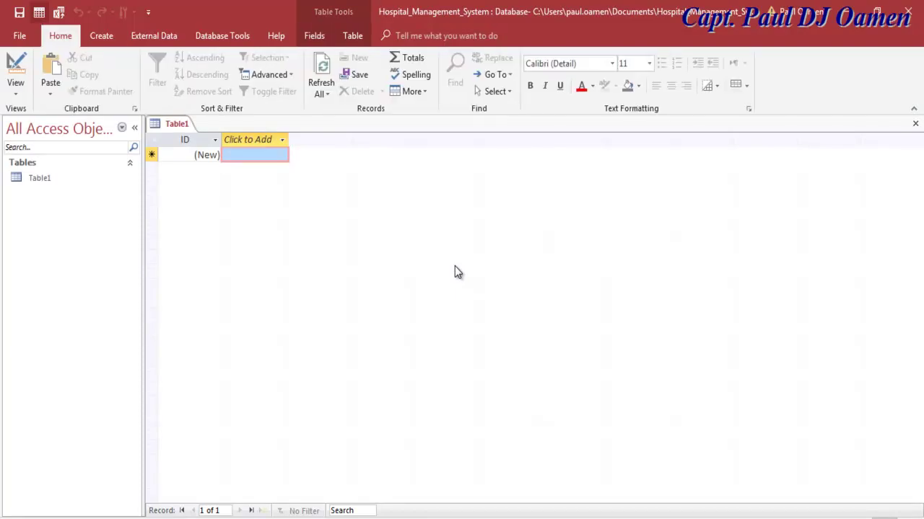
{"action": "key", "text": "ctrl+F1"}
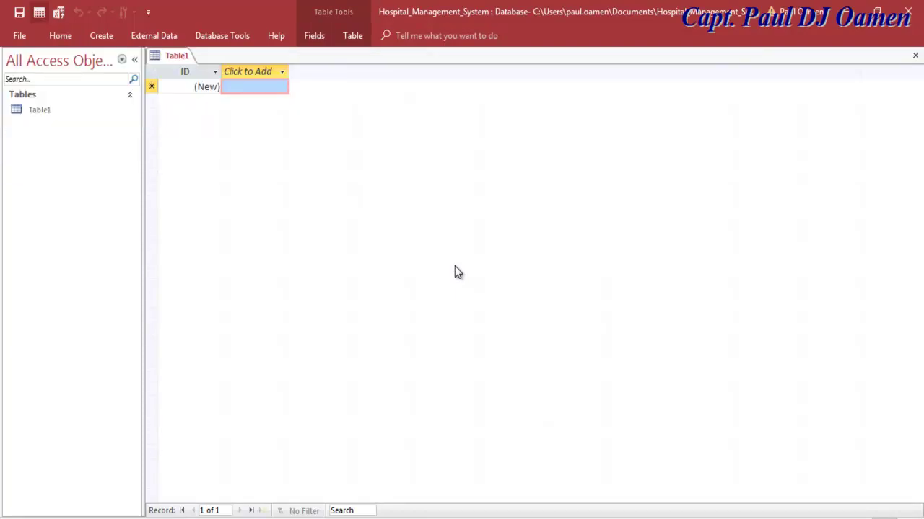
{"action": "key", "text": "ctrl+F1"}
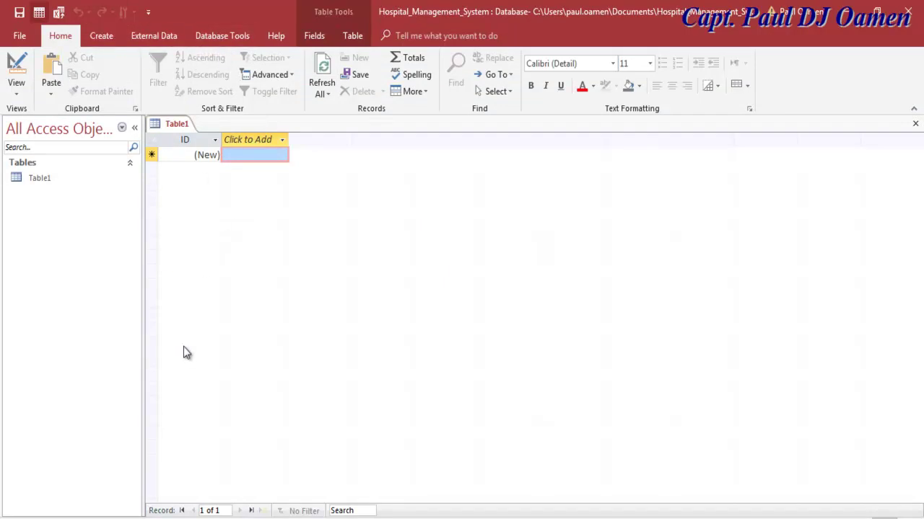
Step: Switch to the Doctors folder in Windows Explorer and view the Appoints text file full-screen, closing it when finished
{"action": "key", "text": "alt+Tab"}
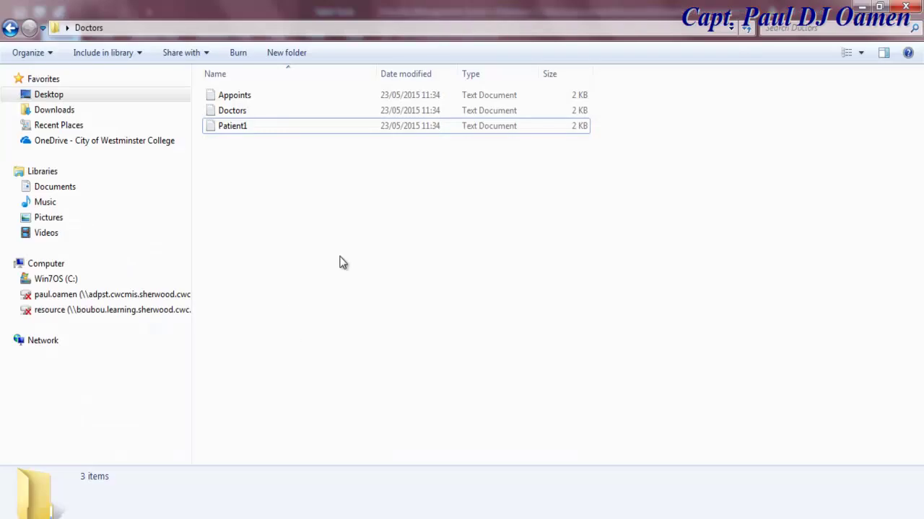
{"action": "double_click", "coordinate": [248, 101]}
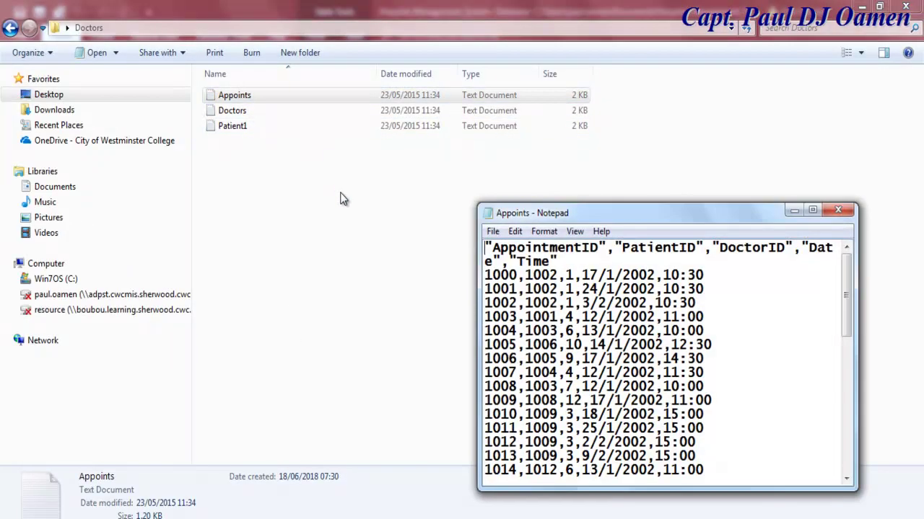
{"action": "left_click_drag", "start_coordinate": [650, 204], "coordinate": [569, 93]}
{"action": "double_click", "coordinate": [569, 93]}
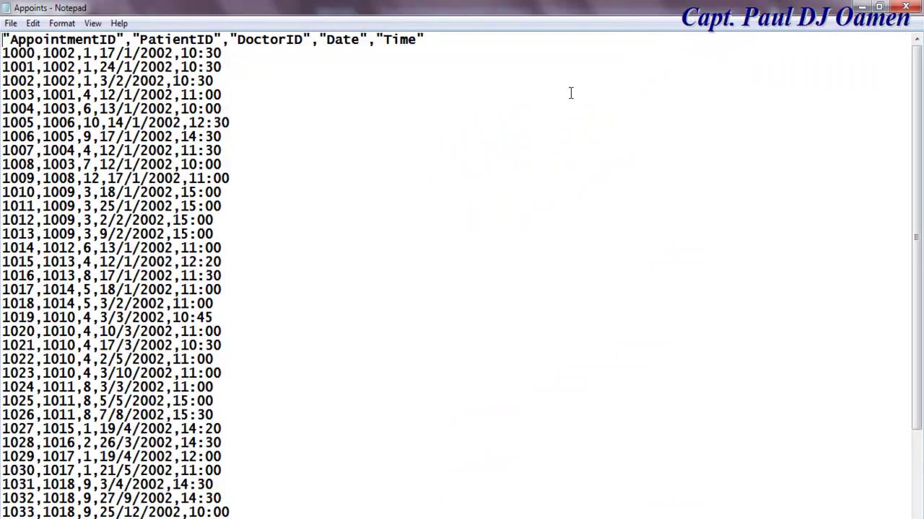
{"action": "left_click", "coordinate": [908, 7]}
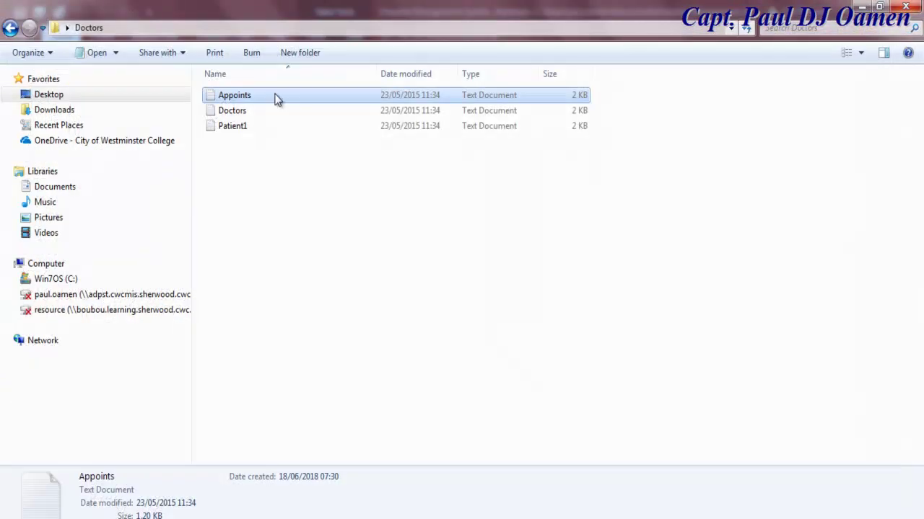
Step: View the contents of the Doctors text file full-screen and close it
{"action": "double_click", "coordinate": [234, 112]}
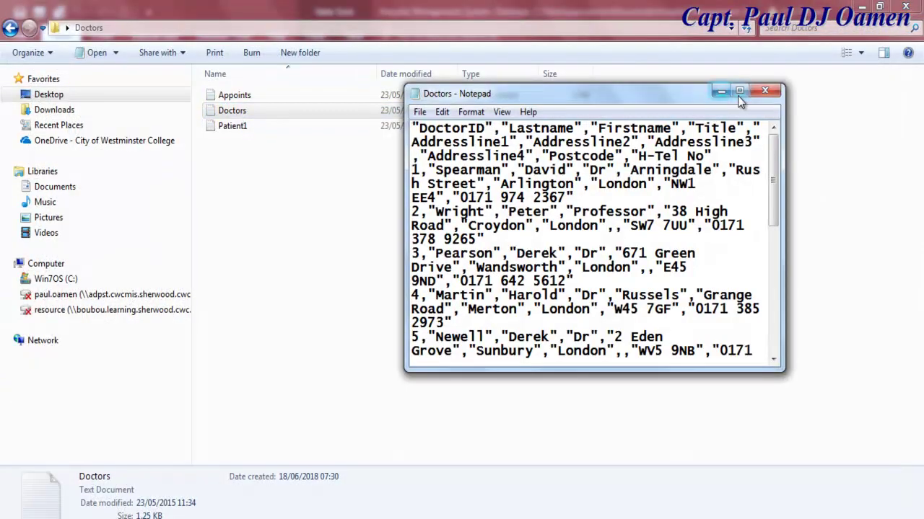
{"action": "double_click", "coordinate": [732, 91]}
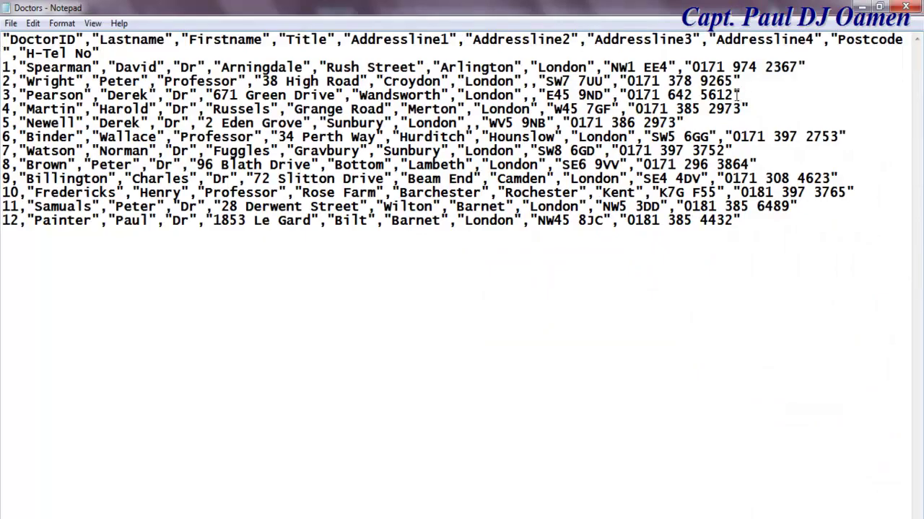
{"action": "left_click", "coordinate": [906, 8]}
Step: View the Patient1 text file full-screen, close it and return to the new database in Access
{"action": "double_click", "coordinate": [239, 127]}
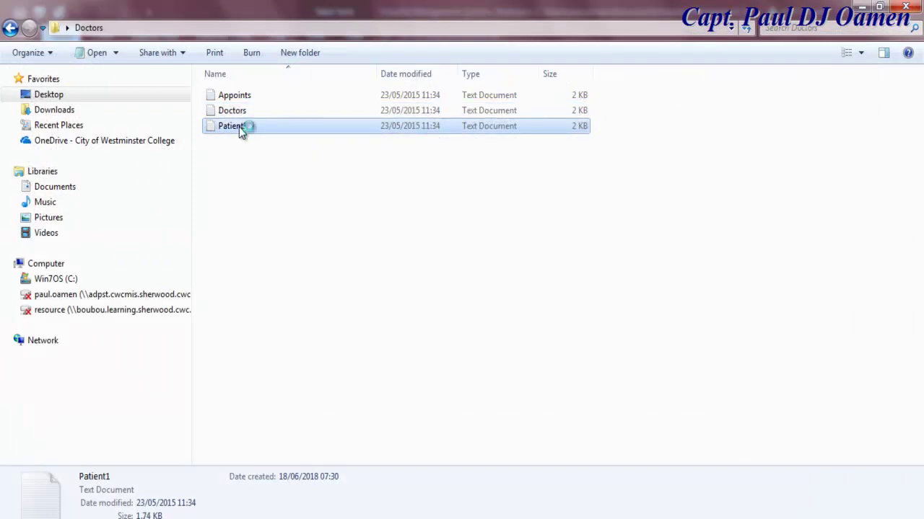
{"action": "left_click", "coordinate": [740, 91]}
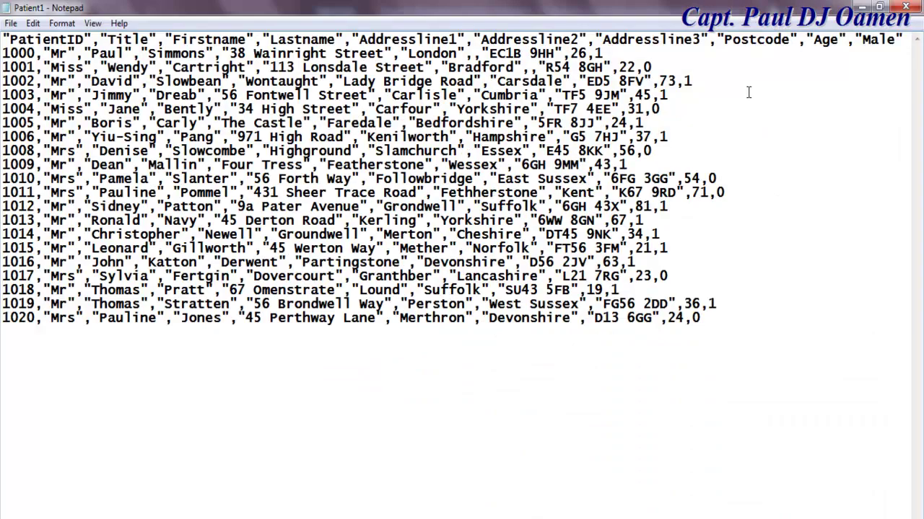
{"action": "left_click", "coordinate": [906, 7]}
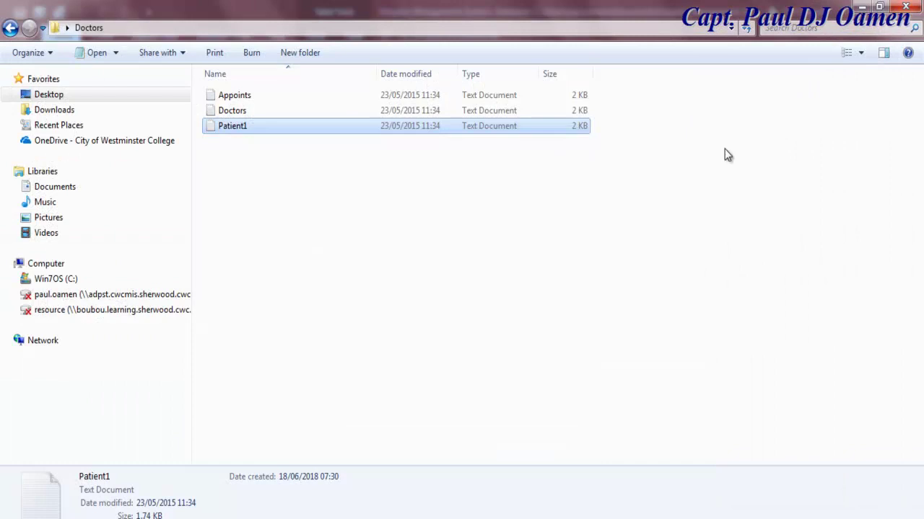
{"action": "left_click", "coordinate": [852, 9]}
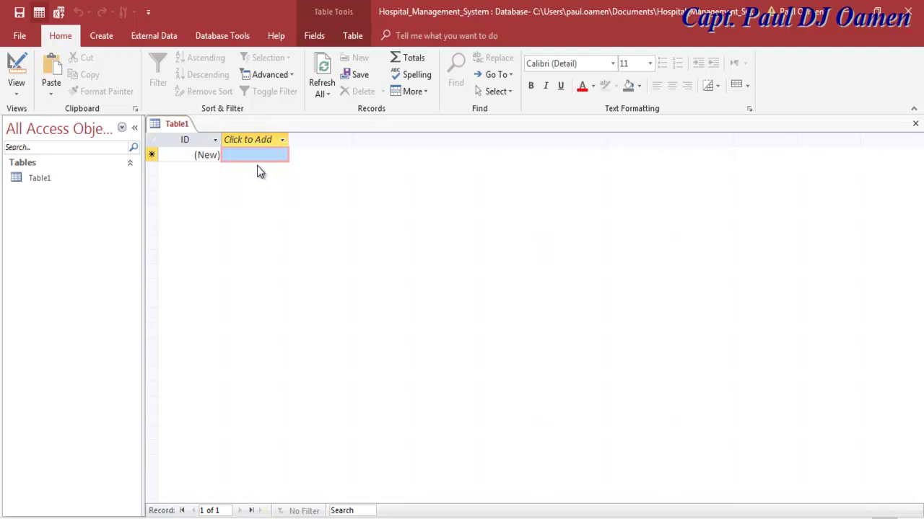
Step: Start importing the Doctors text file from the Doctors folder on the Desktop into a new table in the current database
{"action": "left_click", "coordinate": [105, 37]}
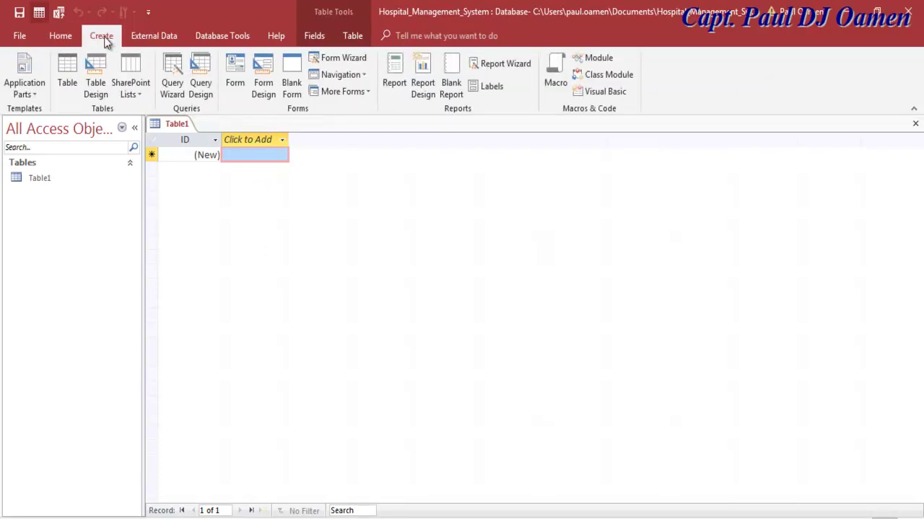
{"action": "left_click", "coordinate": [151, 37]}
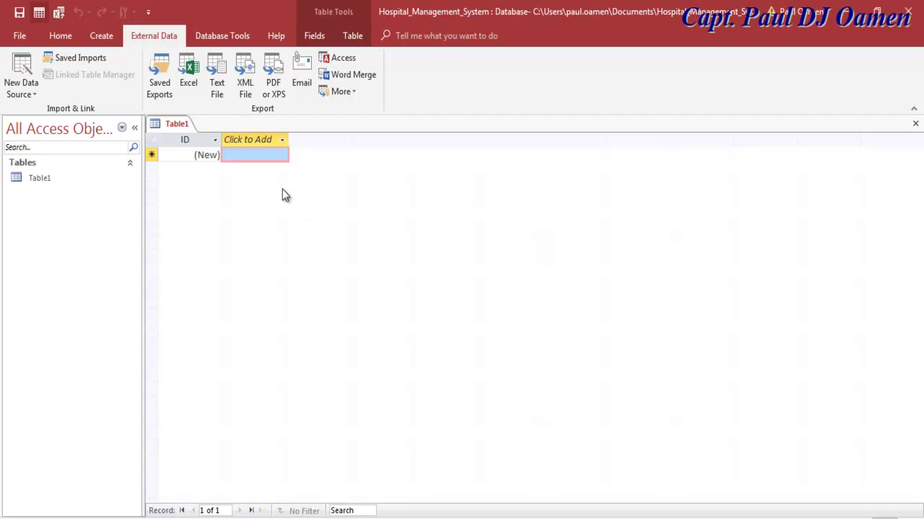
{"action": "left_click", "coordinate": [32, 95]}
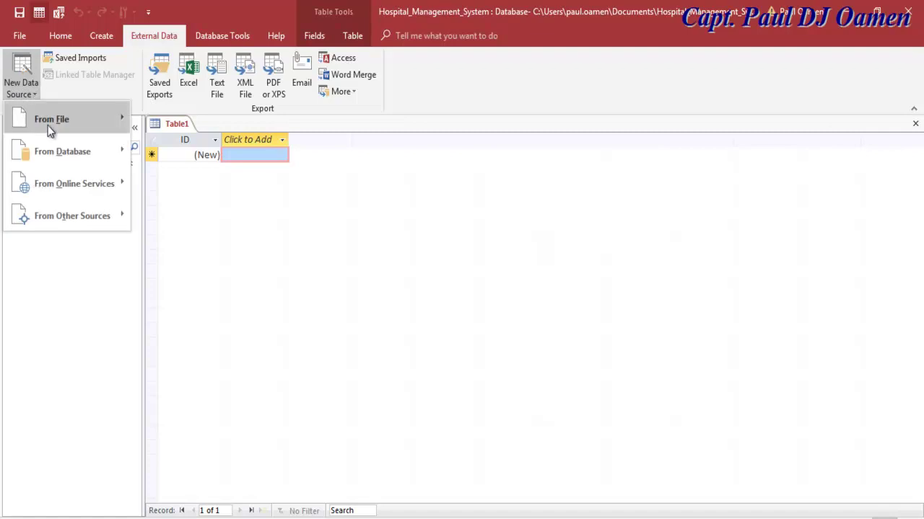
{"action": "mouse_move", "coordinate": [47, 127]}
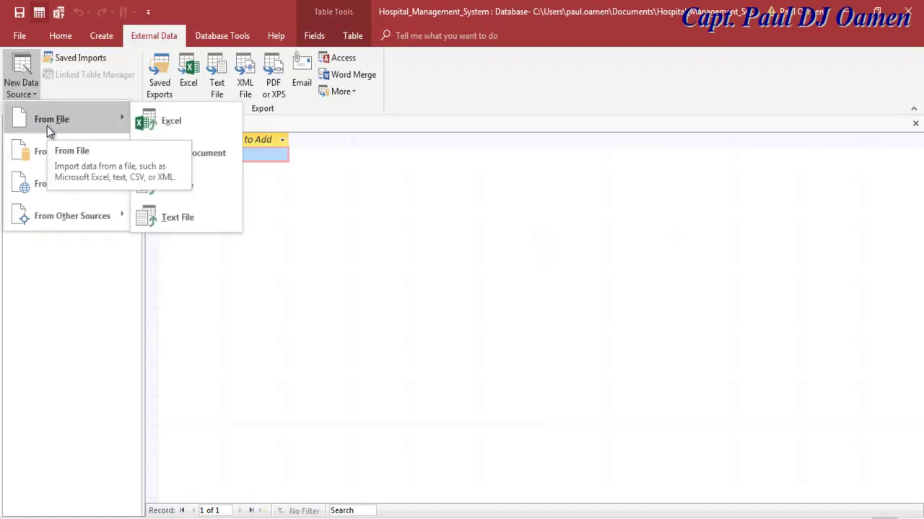
{"action": "left_click", "coordinate": [170, 220]}
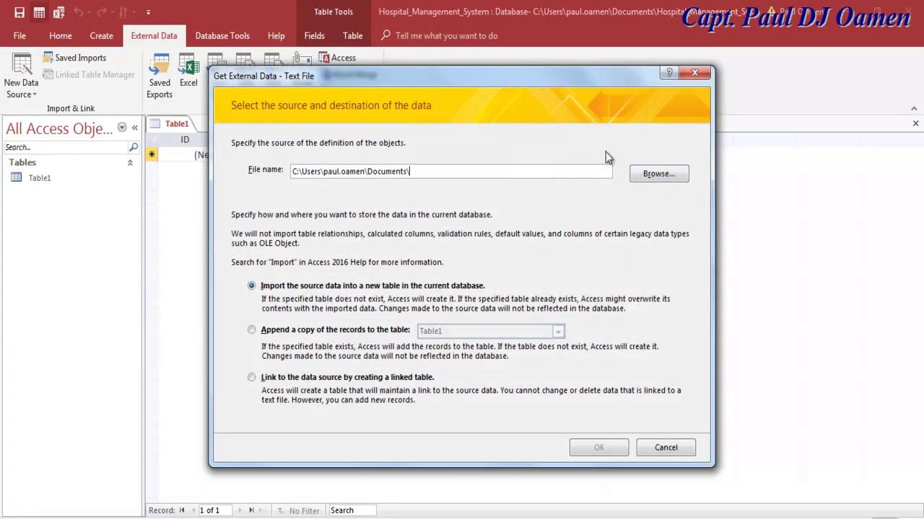
{"action": "left_click", "coordinate": [654, 175]}
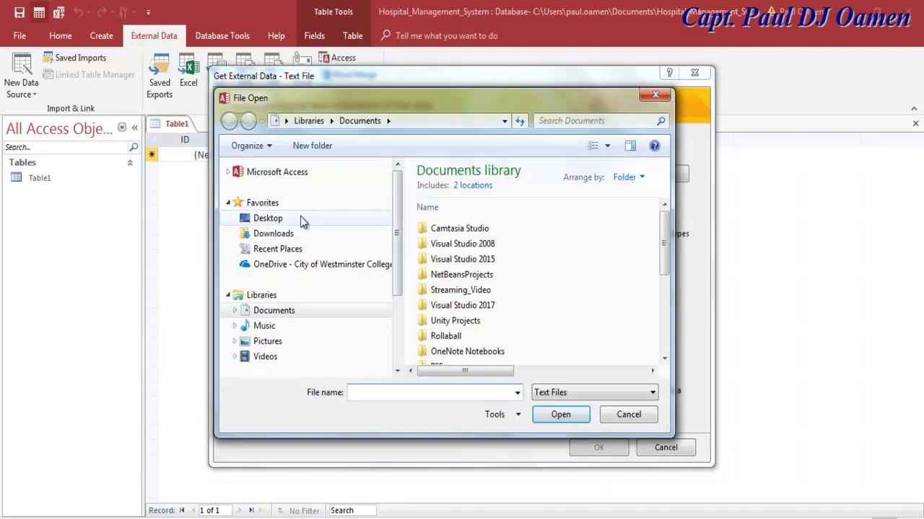
{"action": "left_click", "coordinate": [300, 218]}
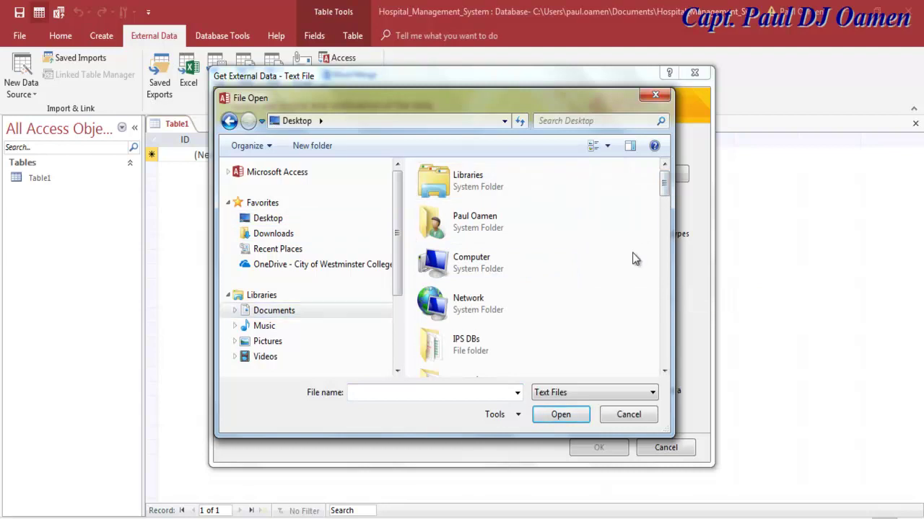
{"action": "scroll", "coordinate": [633, 252], "scroll_direction": "down", "scroll_amount": 3}
{"action": "double_click", "coordinate": [454, 174]}
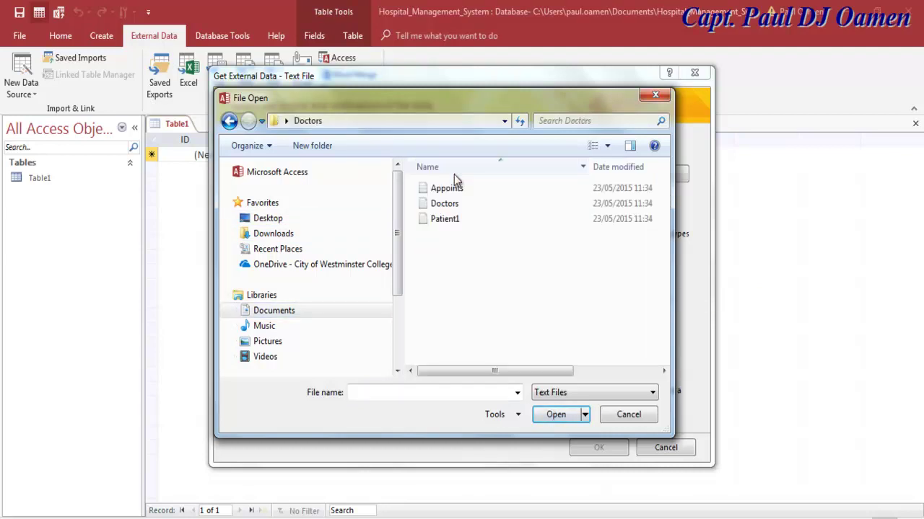
{"action": "left_click", "coordinate": [455, 205]}
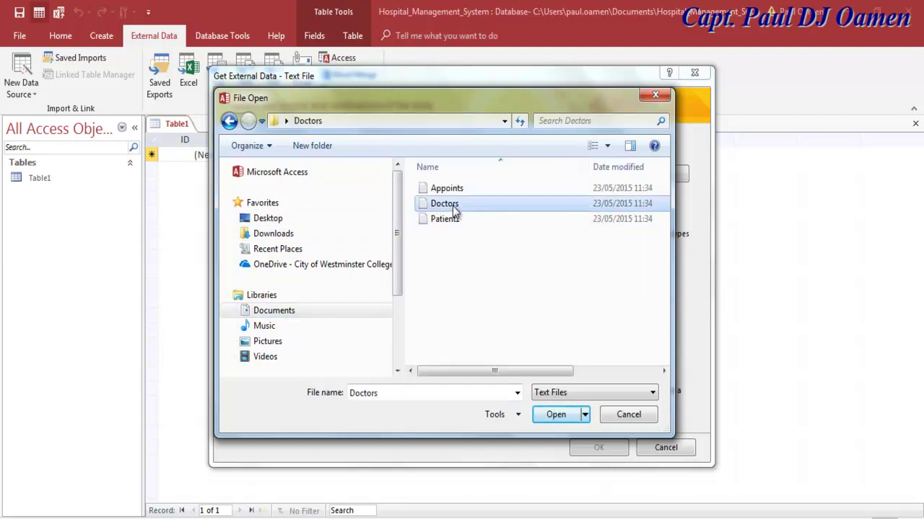
{"action": "left_click", "coordinate": [552, 419]}
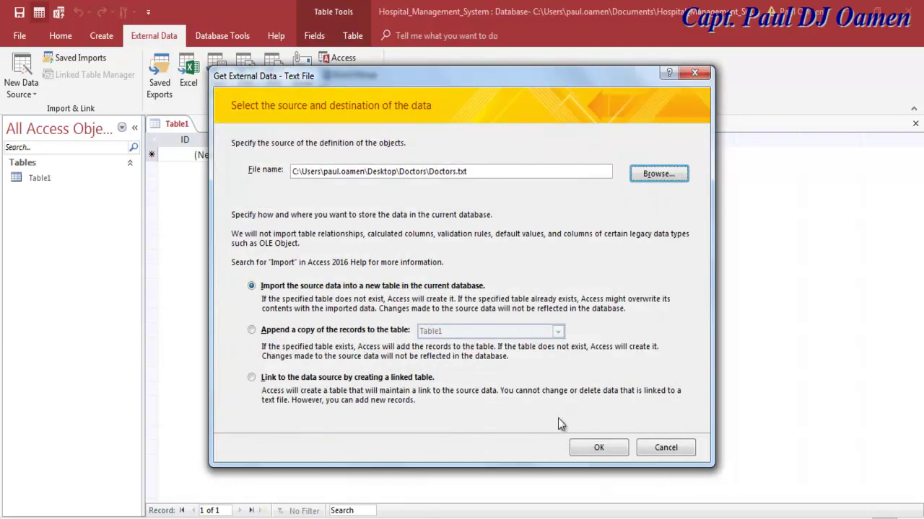
{"action": "left_click", "coordinate": [599, 448]}
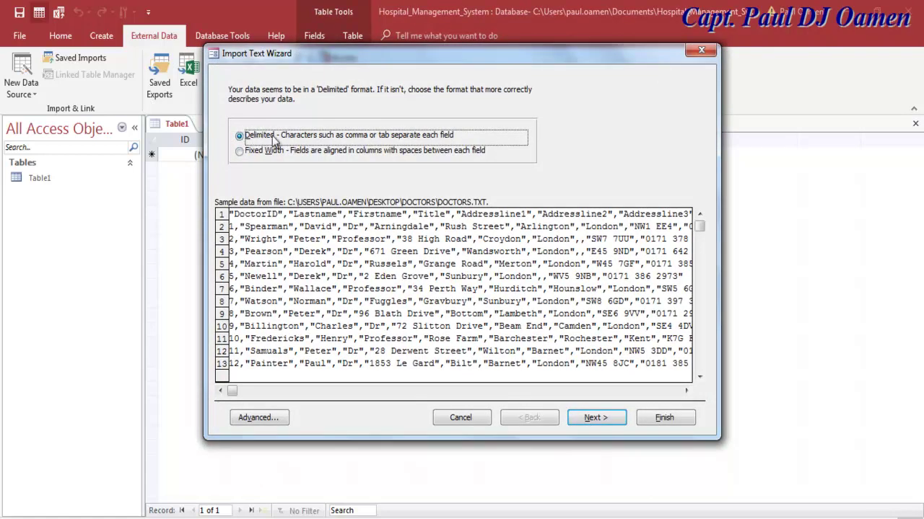
Step: Accept the comma-delimited format for the Doctors data, mark the first row as field names and keep DoctorID indexed as Yes (Duplicates OK)
{"action": "left_click", "coordinate": [591, 417]}
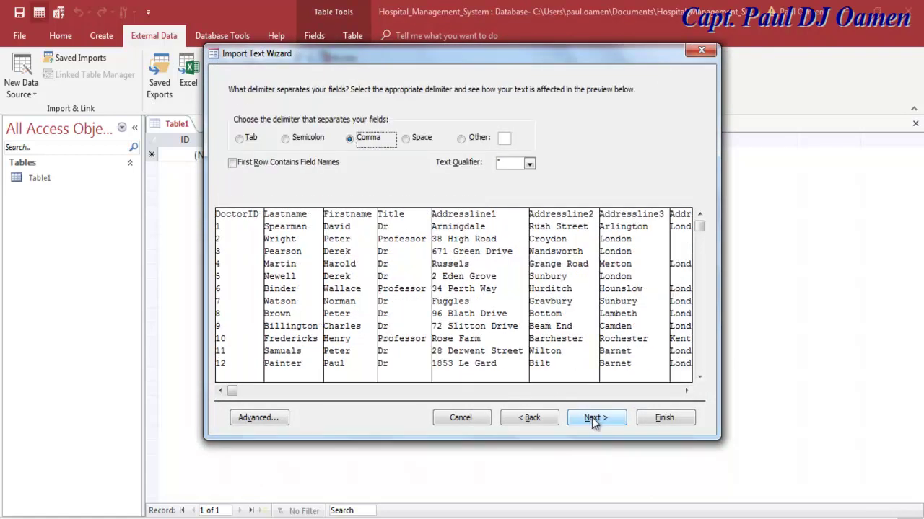
{"action": "left_click", "coordinate": [233, 164]}
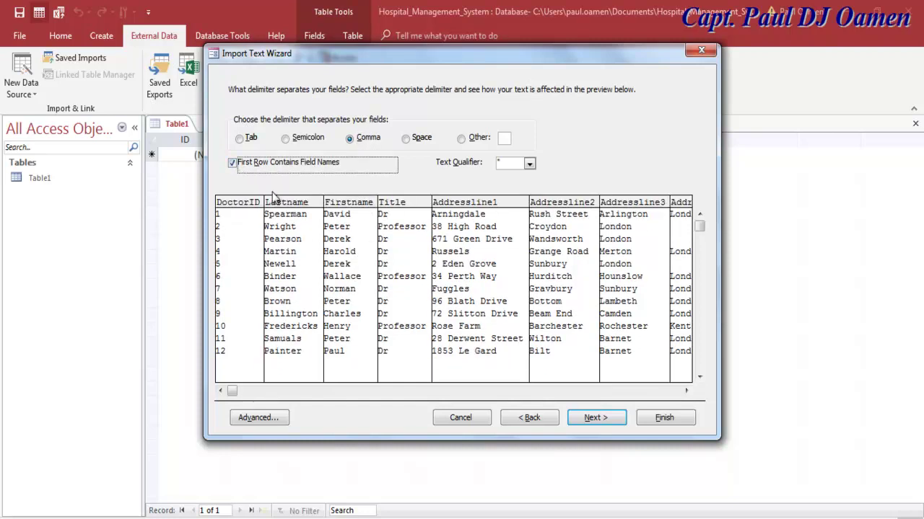
{"action": "left_click", "coordinate": [593, 418]}
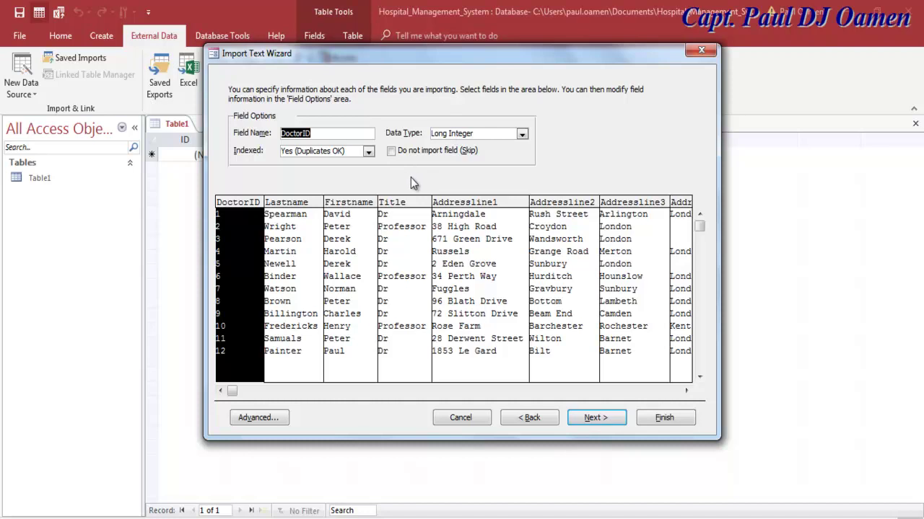
{"action": "left_click", "coordinate": [370, 154]}
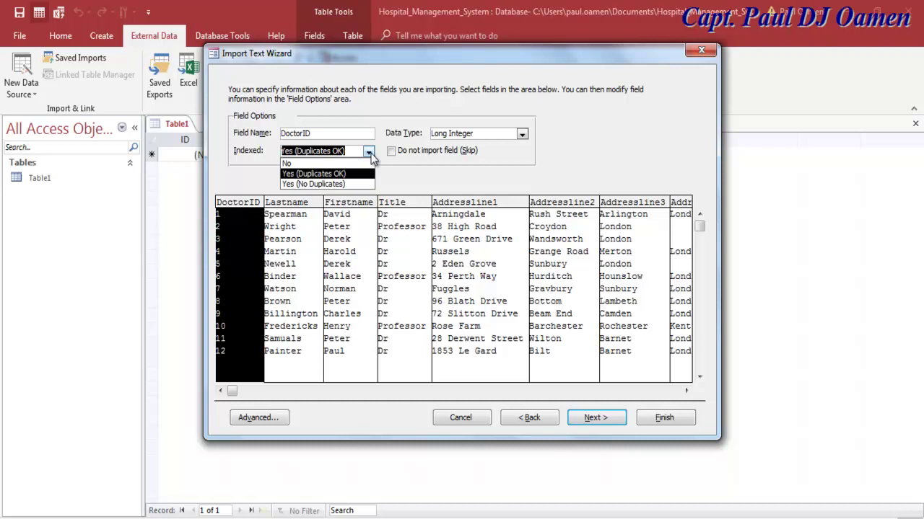
{"action": "left_click", "coordinate": [372, 155]}
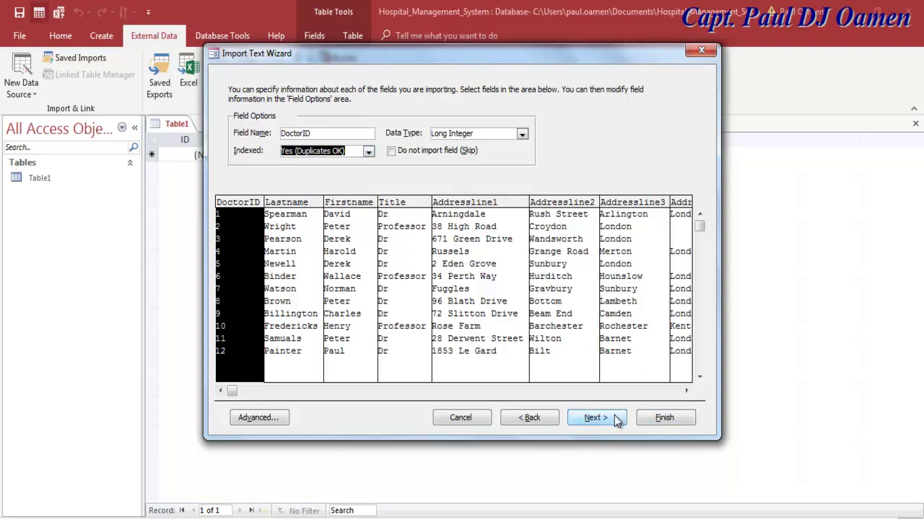
{"action": "left_click", "coordinate": [596, 417]}
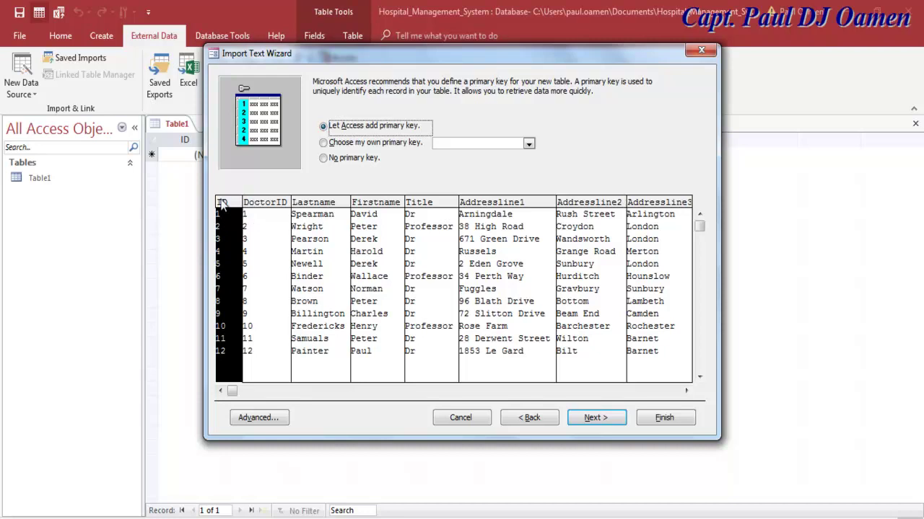
Step: Choose DoctorID as the primary key and finish importing to a table named Doctors without saving the import steps
{"action": "left_click", "coordinate": [332, 142]}
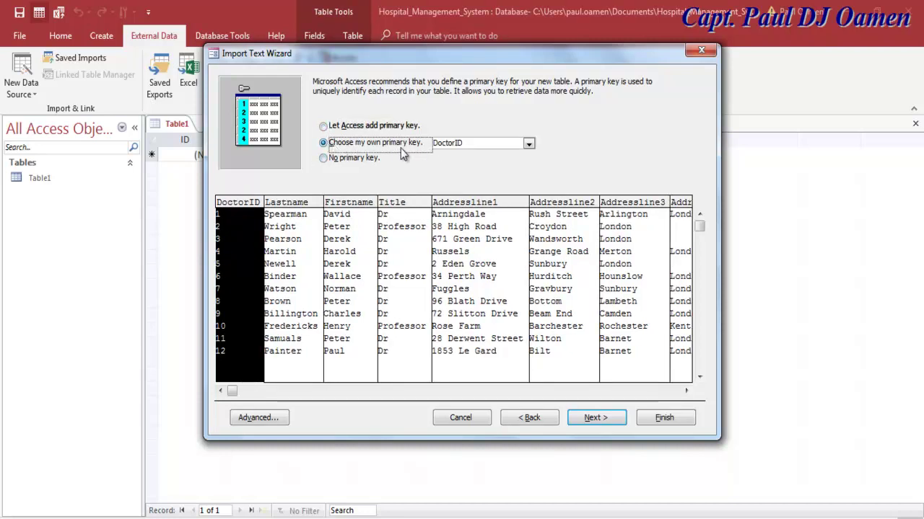
{"action": "left_click", "coordinate": [588, 417]}
{"action": "left_click", "coordinate": [361, 170]}
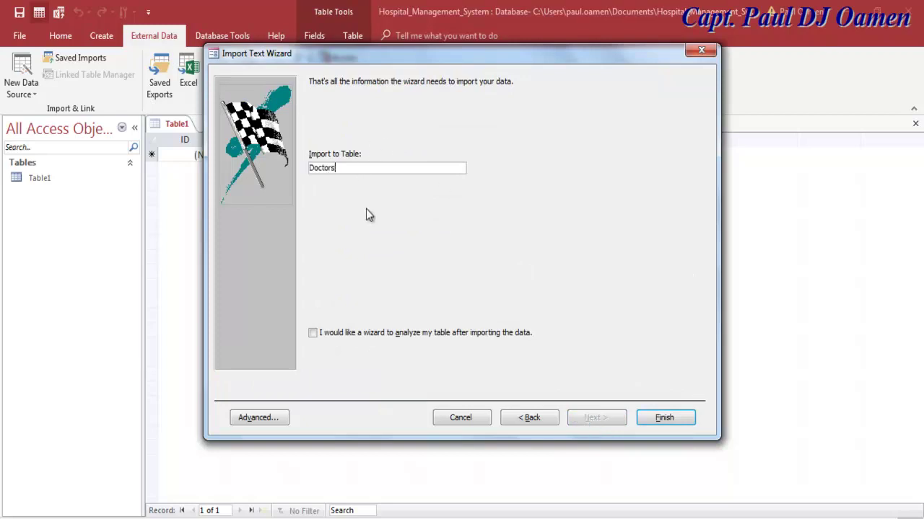
{"action": "left_click", "coordinate": [660, 423]}
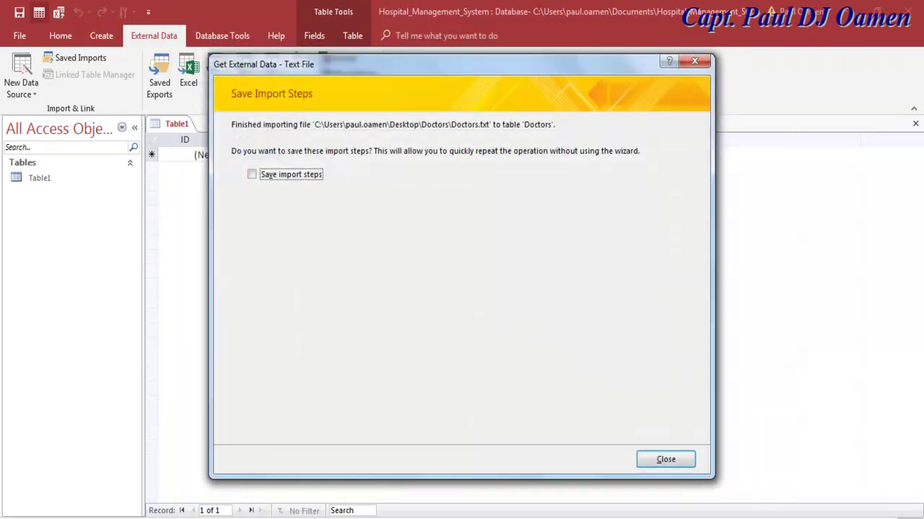
{"action": "left_click", "coordinate": [670, 461]}
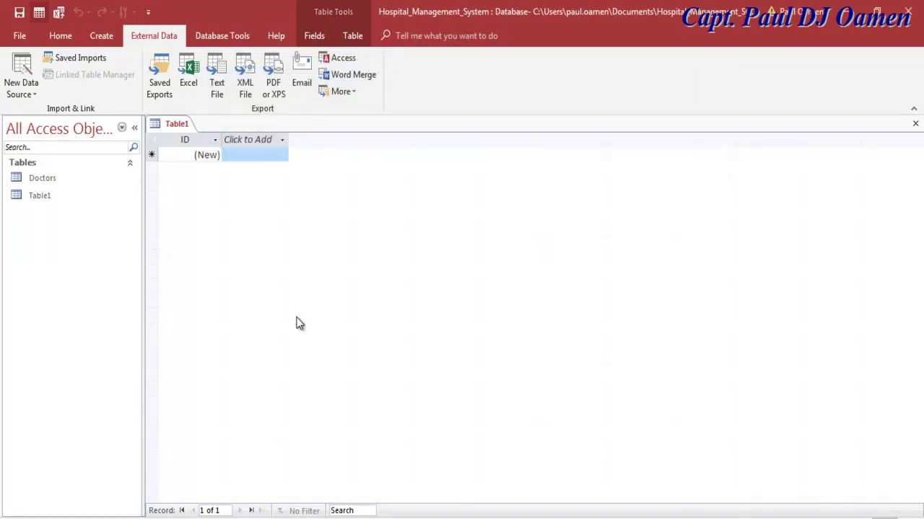
Step: Review the Doctors table in Design View and as a datasheet, closing it and the unsaved Table1
{"action": "right_click", "coordinate": [42, 179]}
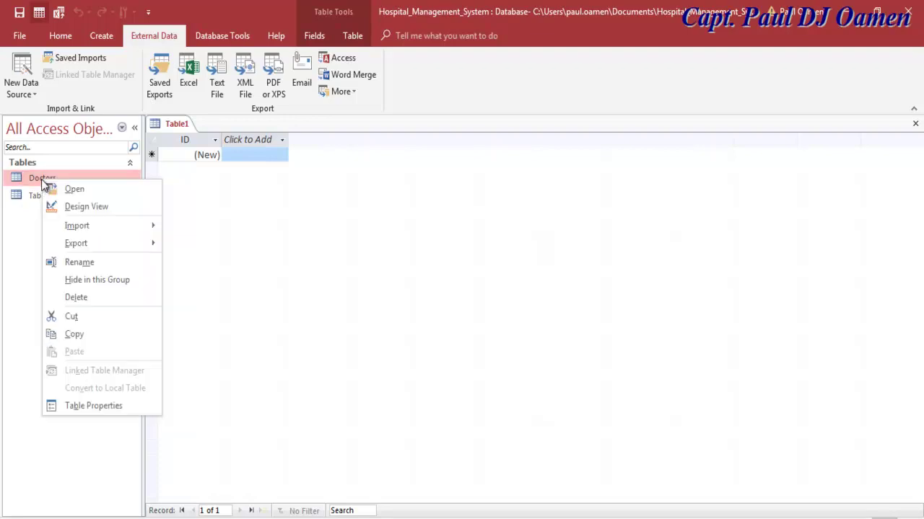
{"action": "left_click", "coordinate": [69, 206]}
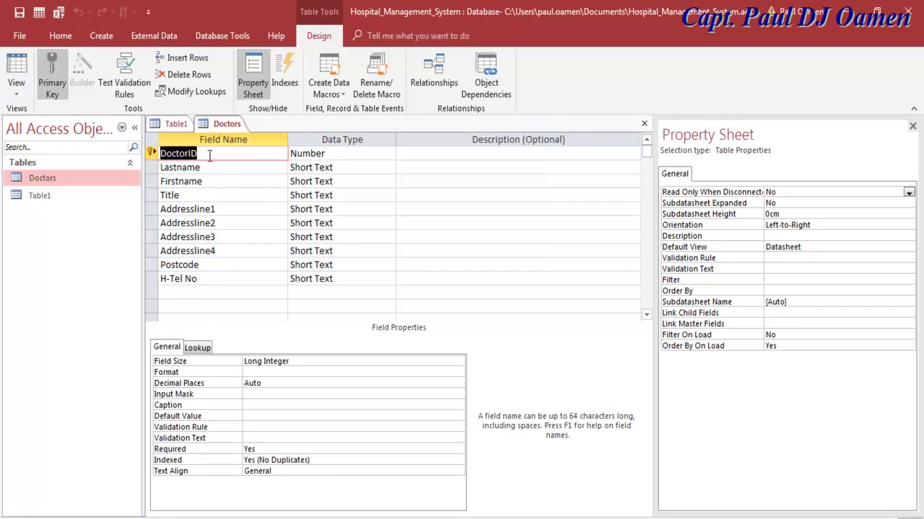
{"action": "left_click", "coordinate": [644, 124]}
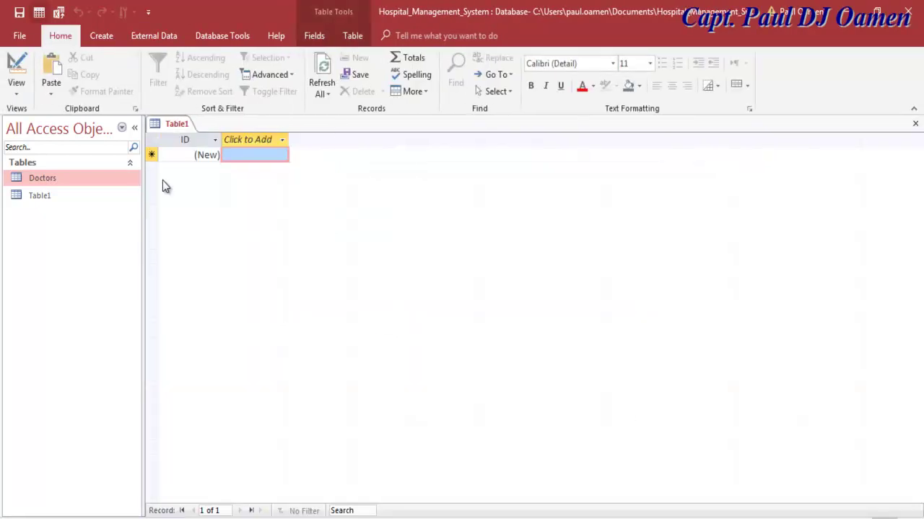
{"action": "double_click", "coordinate": [41, 177]}
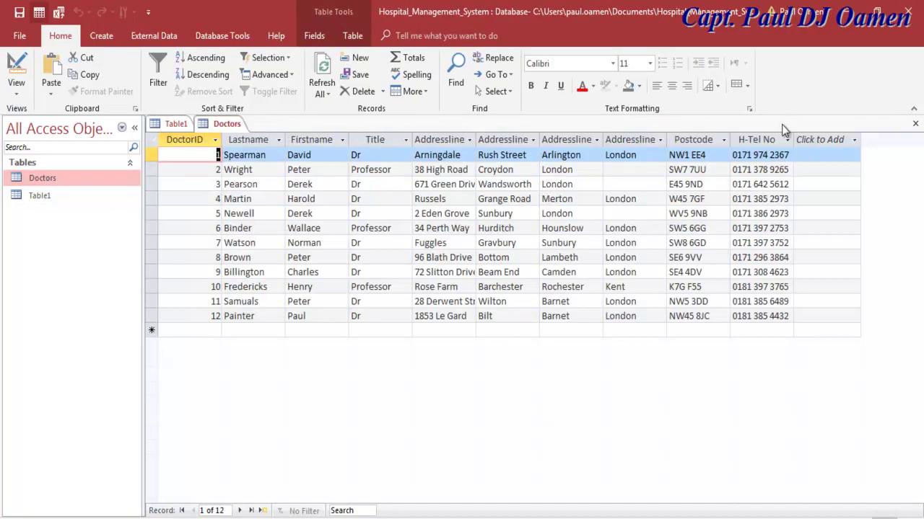
{"action": "left_click", "coordinate": [914, 124]}
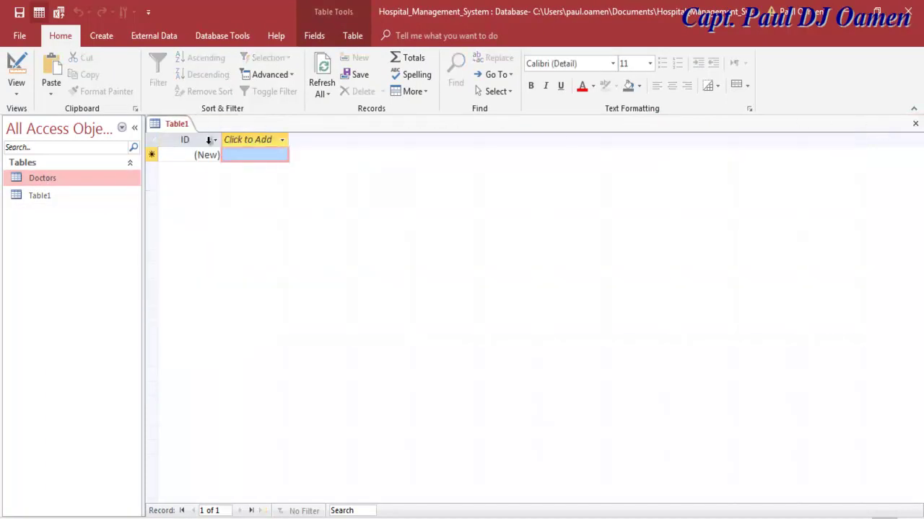
{"action": "left_click", "coordinate": [915, 123]}
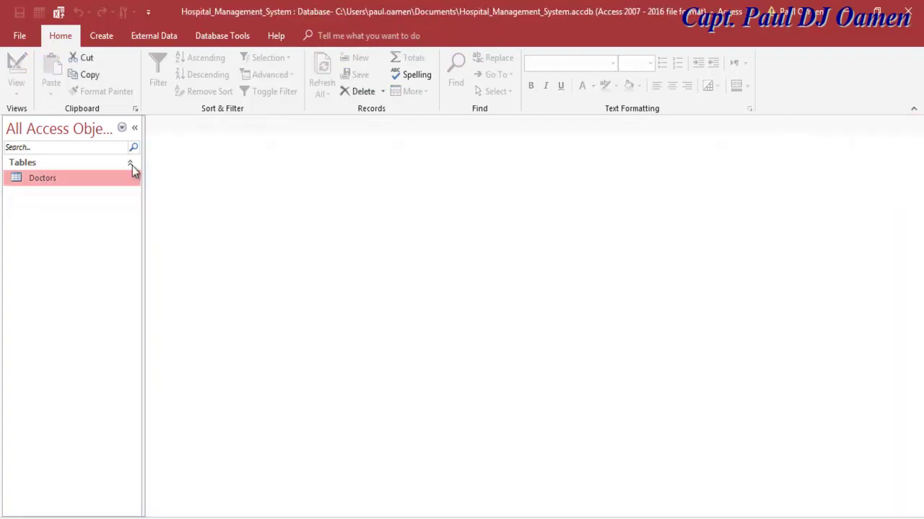
Step: Start importing the Patient1 text file from the Doctors folder into a new table in the current database
{"action": "left_click", "coordinate": [142, 37]}
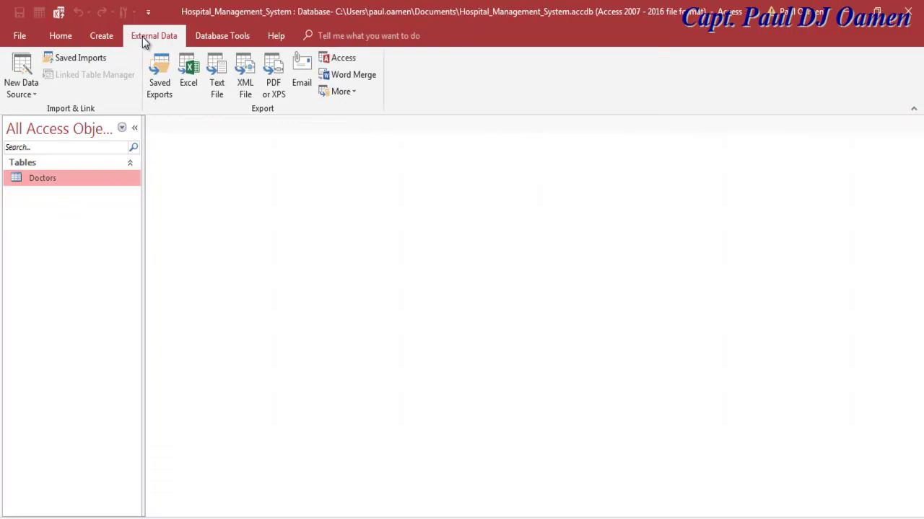
{"action": "left_click", "coordinate": [32, 92]}
{"action": "mouse_move", "coordinate": [39, 123]}
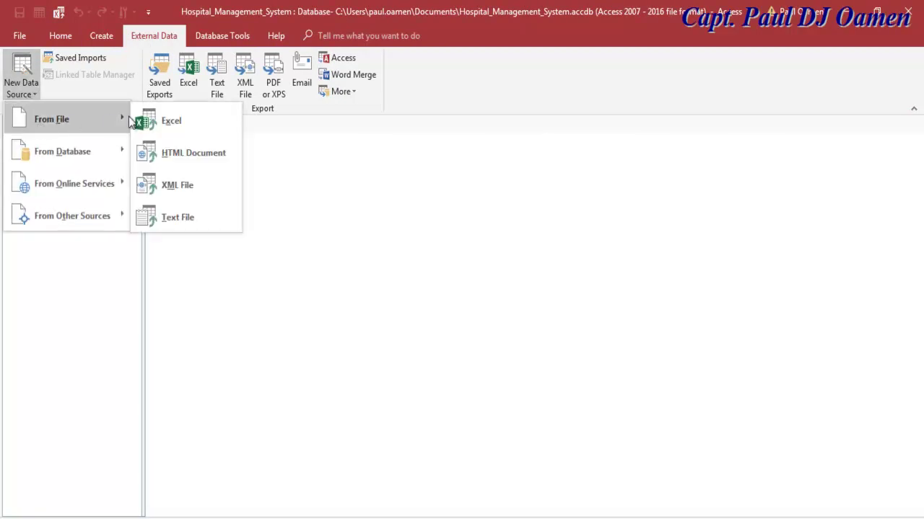
{"action": "left_click", "coordinate": [173, 218]}
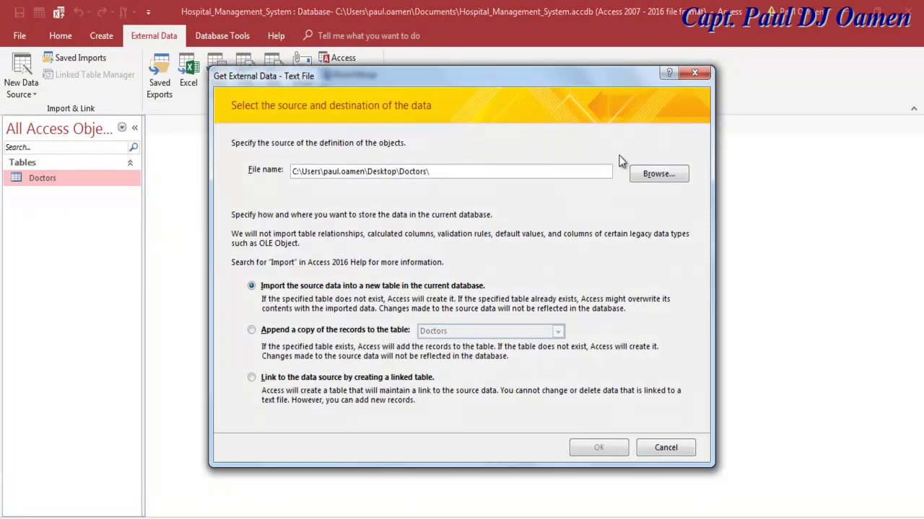
{"action": "left_click", "coordinate": [657, 174]}
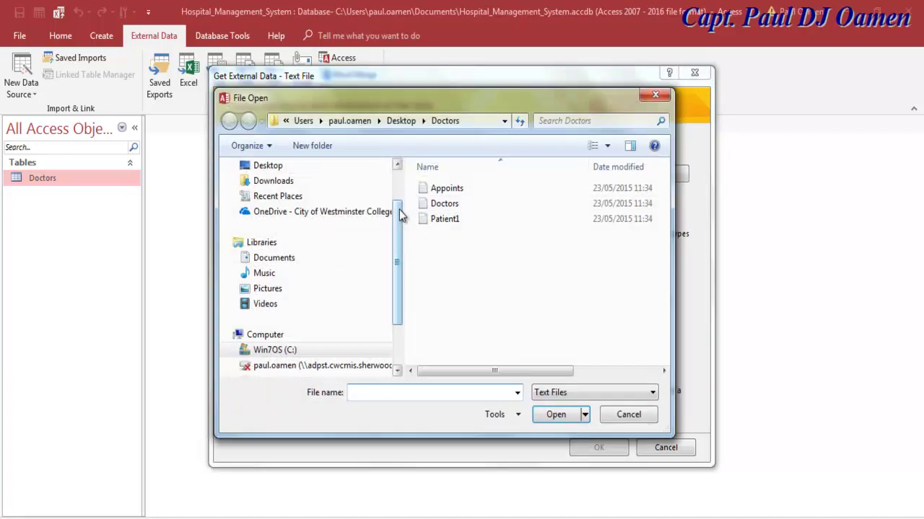
{"action": "left_click", "coordinate": [455, 219]}
{"action": "left_click", "coordinate": [564, 415]}
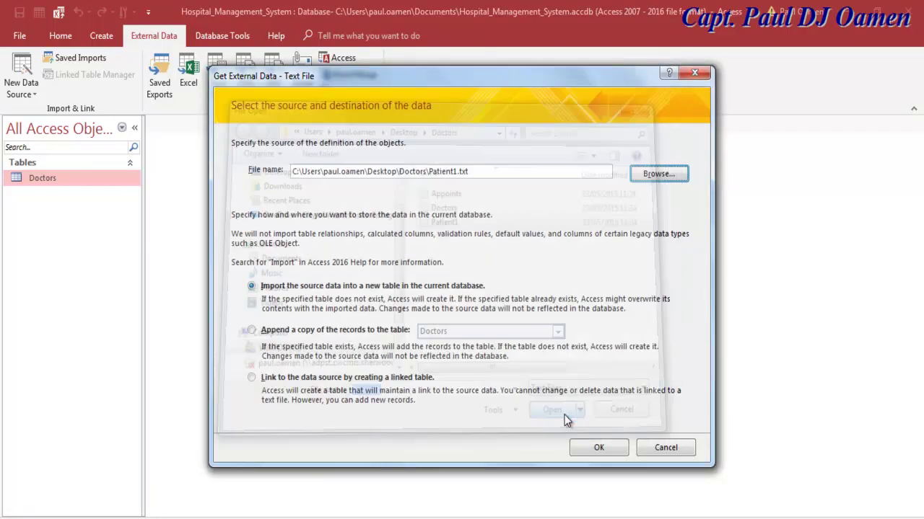
{"action": "left_click", "coordinate": [598, 448]}
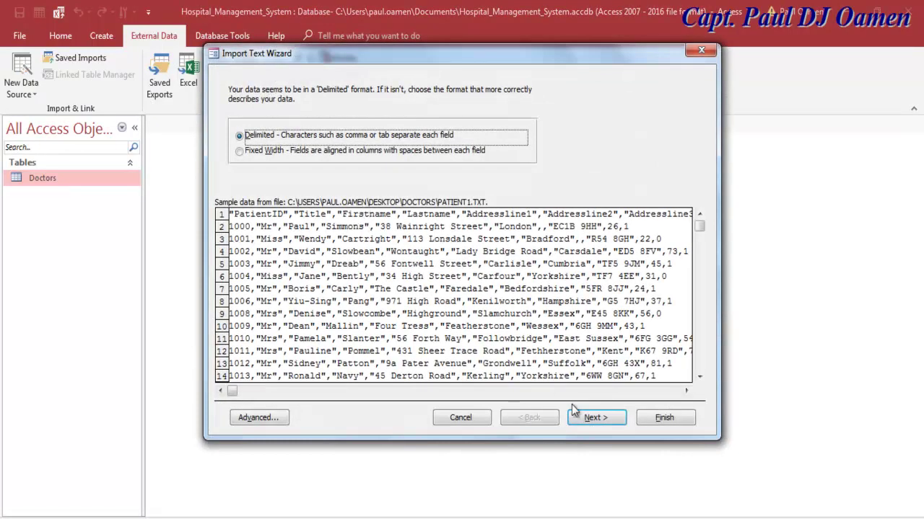
Step: Accept the comma-delimited format for the Patient1 data and mark the first row as containing field names
{"action": "left_click", "coordinate": [581, 417]}
{"action": "left_click", "coordinate": [243, 166]}
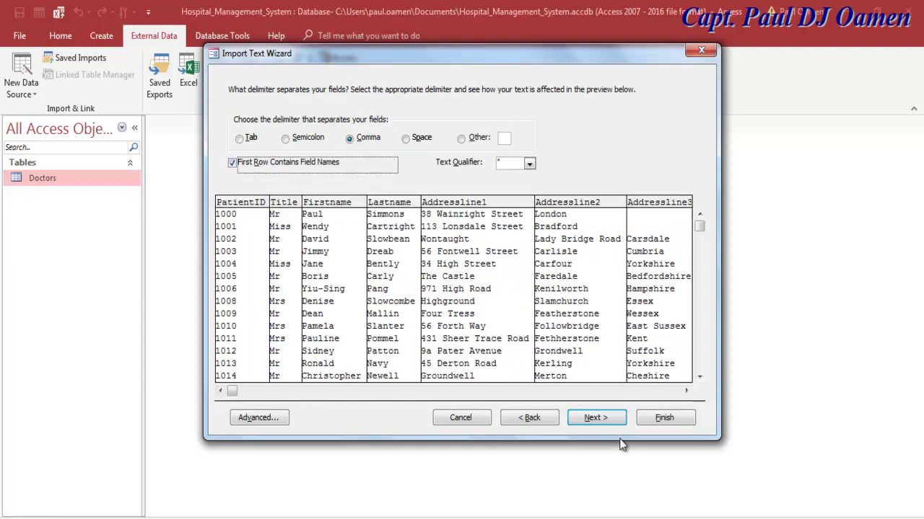
{"action": "left_click", "coordinate": [598, 418]}
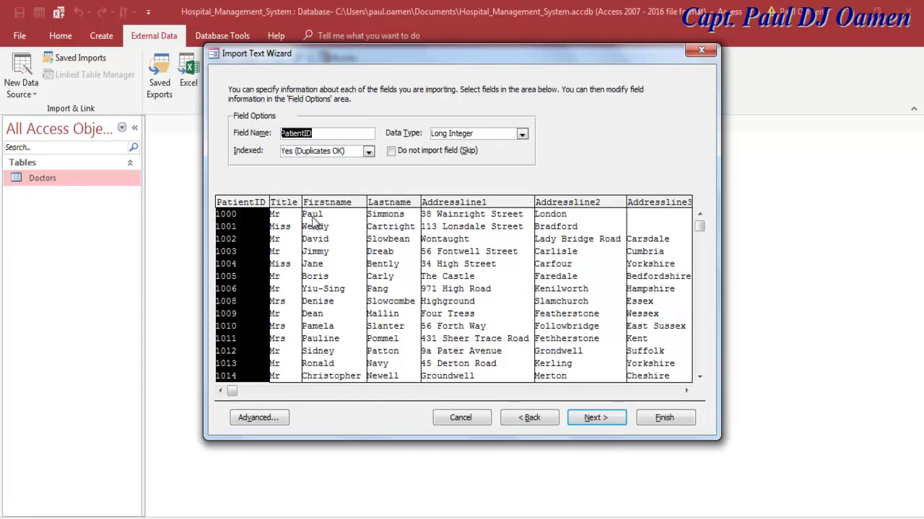
Step: Choose PatientID as the primary key and finish importing to a table named Patient without saving the import steps
{"action": "left_click", "coordinate": [596, 417]}
{"action": "left_click", "coordinate": [382, 144]}
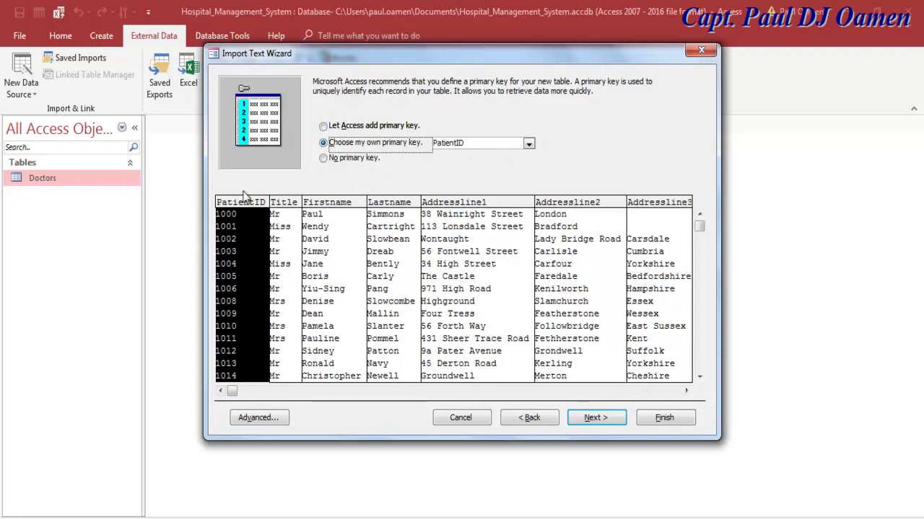
{"action": "left_click", "coordinate": [594, 418]}
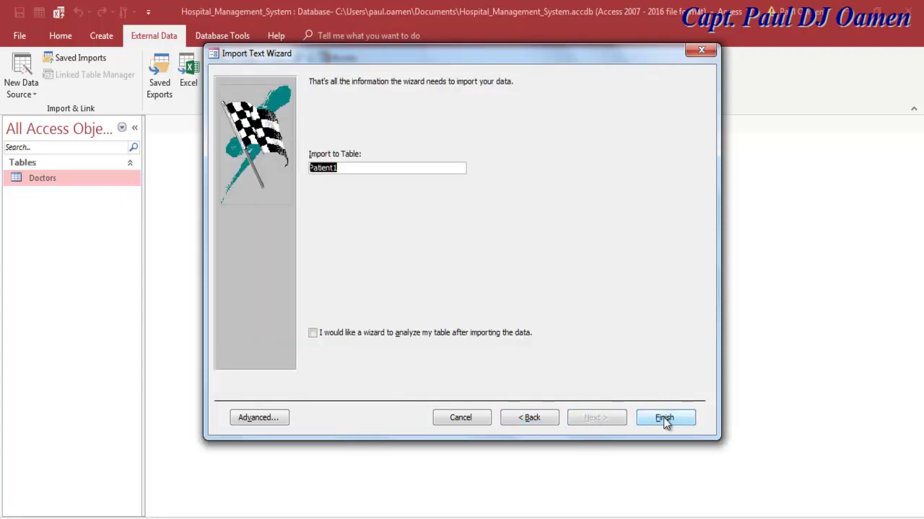
{"action": "left_click", "coordinate": [354, 168]}
{"action": "left_click", "coordinate": [672, 425]}
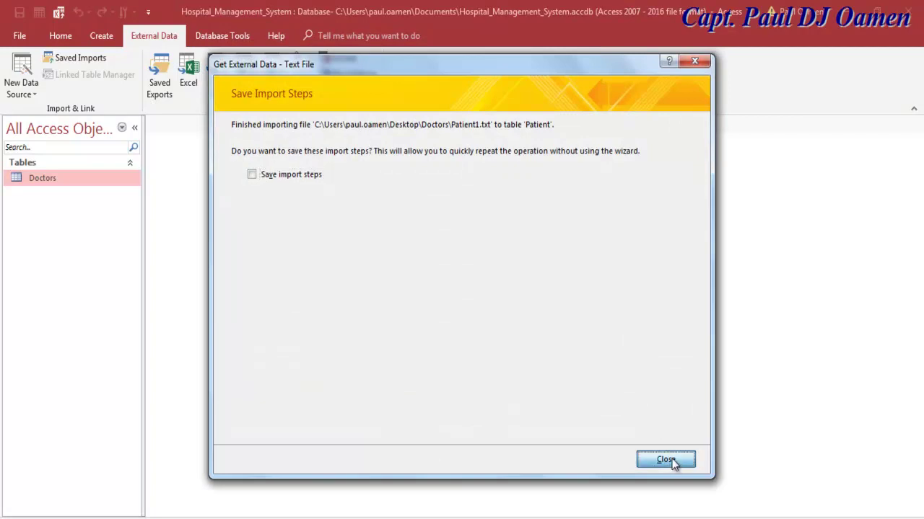
{"action": "left_click", "coordinate": [671, 462]}
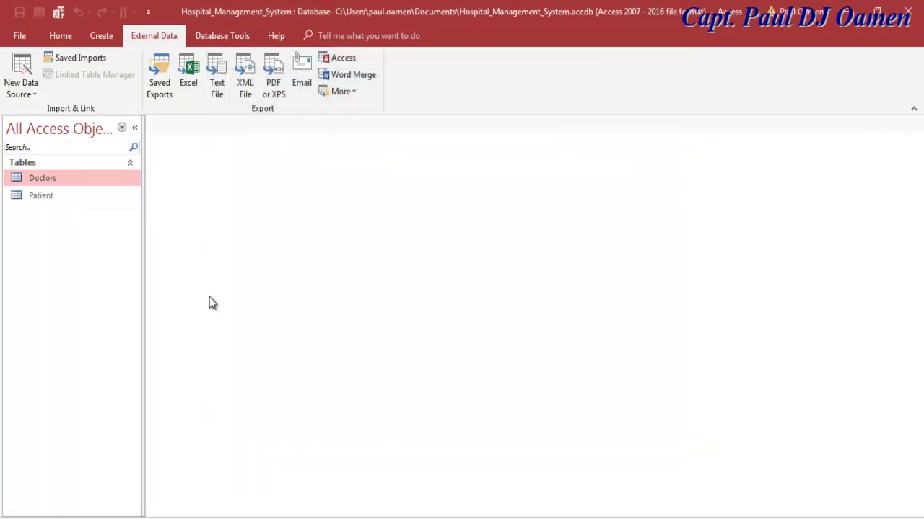
Step: Review the Patient table in Design View and as a datasheet, and close it
{"action": "left_click", "coordinate": [51, 201]}
{"action": "right_click", "coordinate": [50, 202]}
{"action": "left_click", "coordinate": [67, 223]}
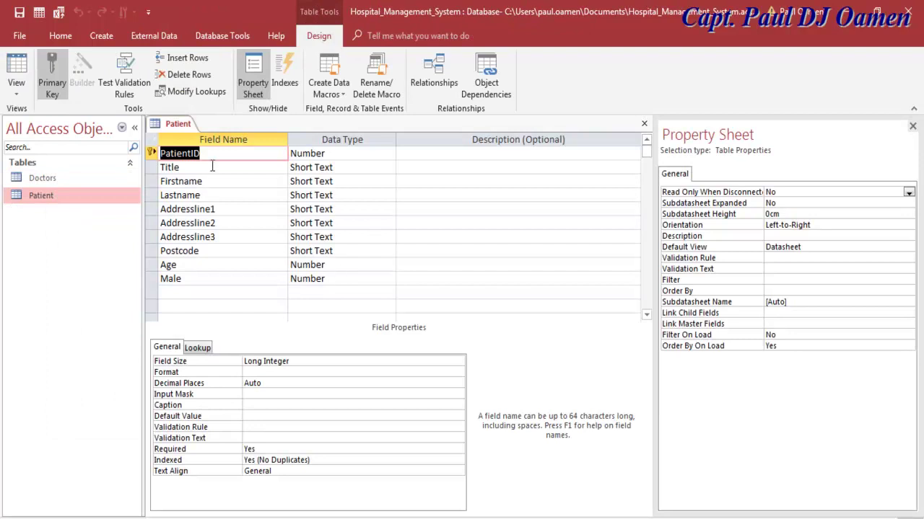
{"action": "left_click", "coordinate": [17, 92]}
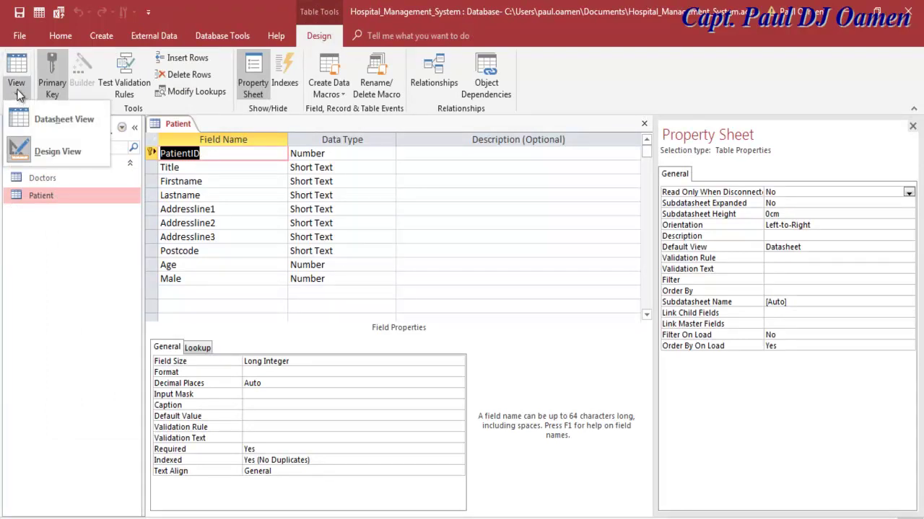
{"action": "left_click", "coordinate": [60, 122]}
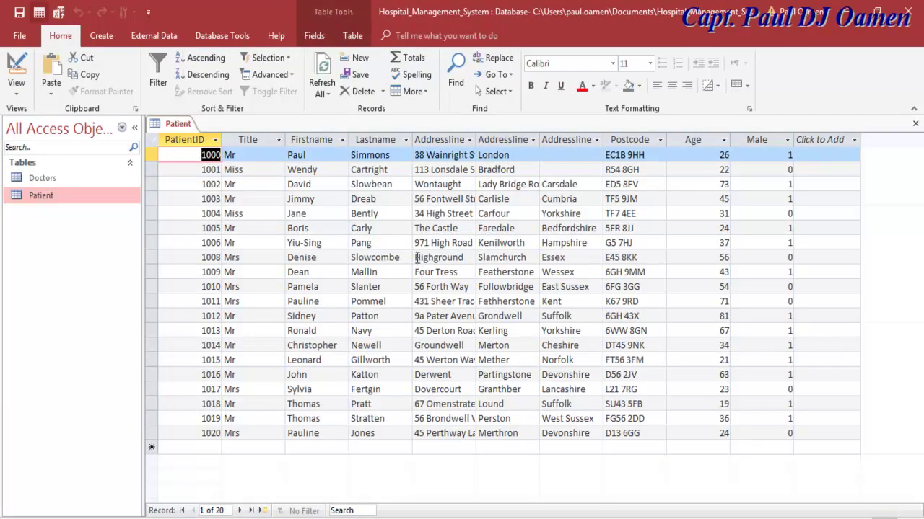
{"action": "left_click", "coordinate": [915, 127]}
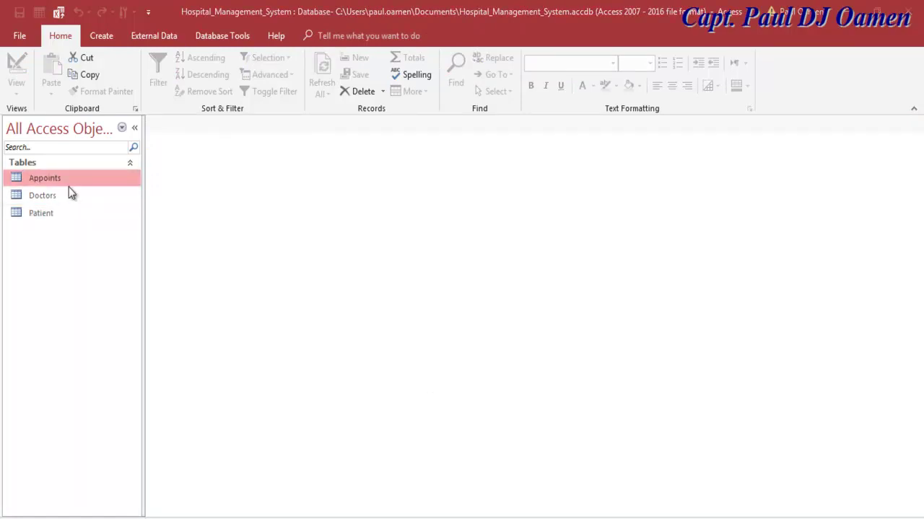
Step: Review the Appoints table's fields and keys in Design View and its records as a datasheet, and close it
{"action": "right_click", "coordinate": [52, 182]}
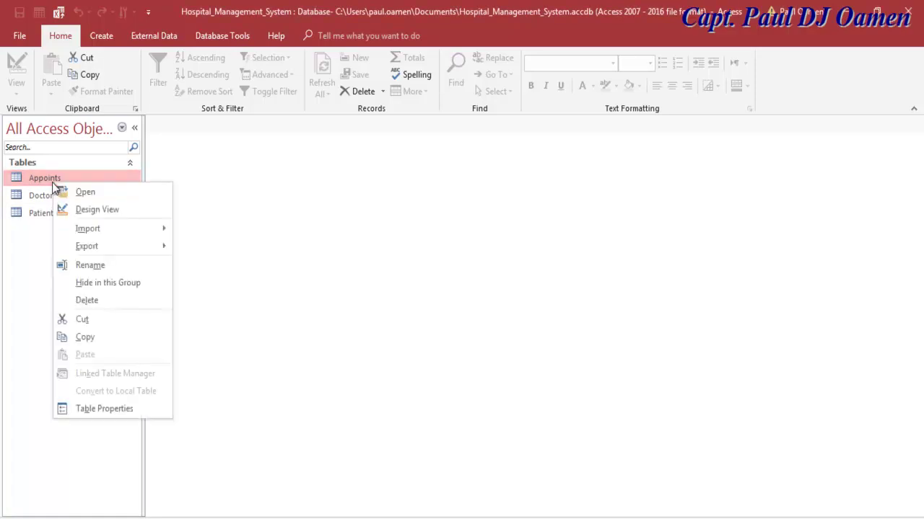
{"action": "left_click", "coordinate": [106, 208]}
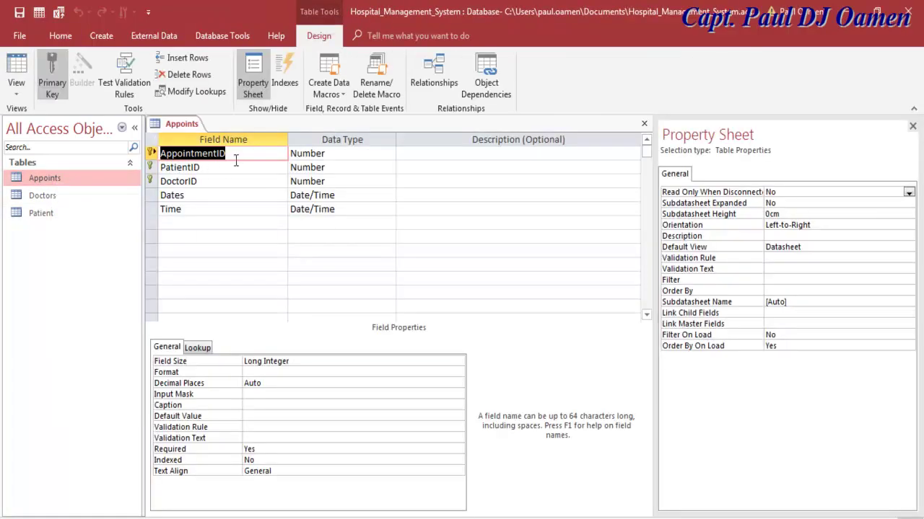
{"action": "left_click", "coordinate": [205, 168]}
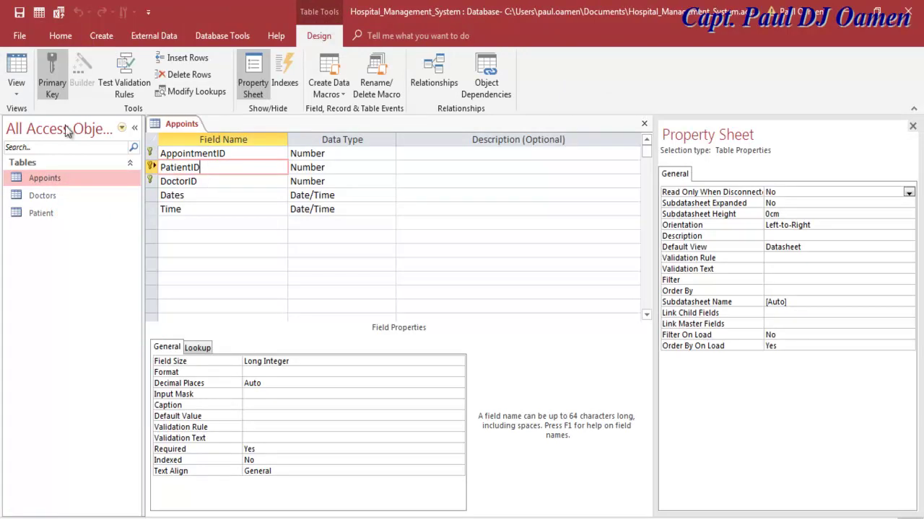
{"action": "left_click", "coordinate": [17, 95]}
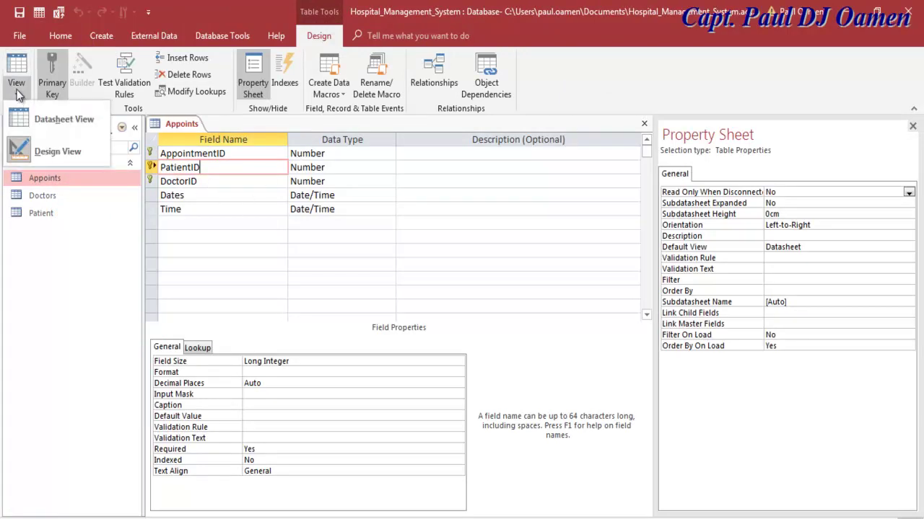
{"action": "left_click", "coordinate": [68, 123]}
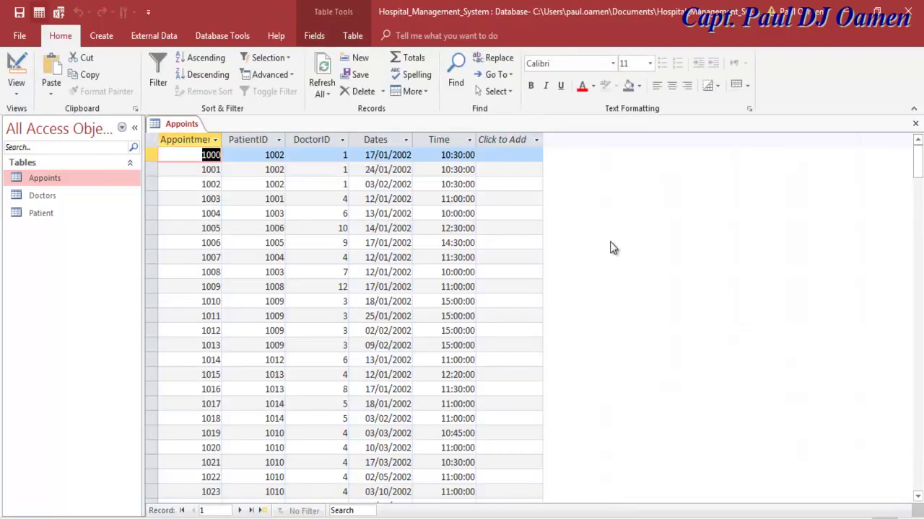
{"action": "left_click", "coordinate": [915, 123]}
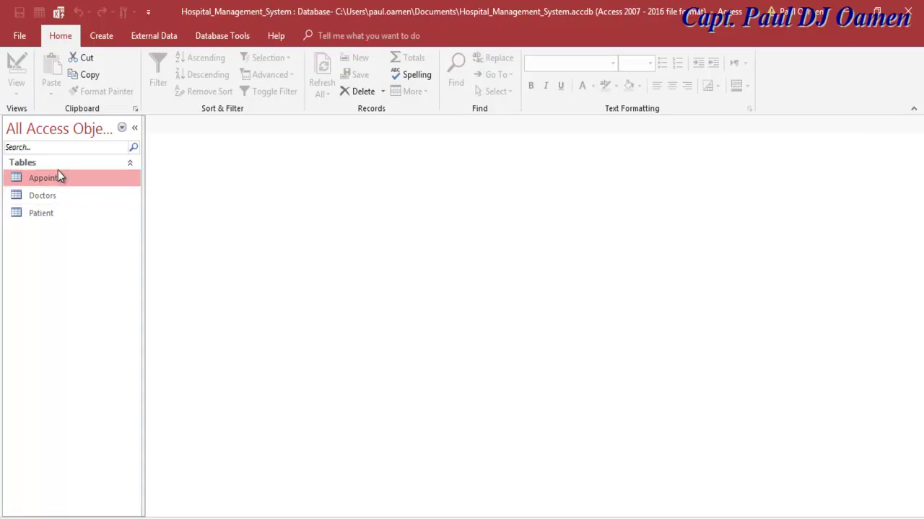
{"action": "left_click", "coordinate": [100, 35]}
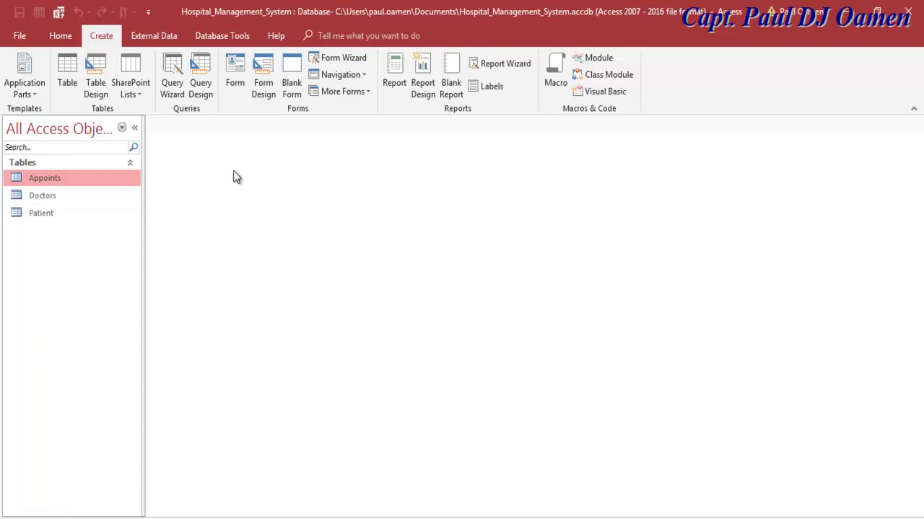
{"action": "left_click", "coordinate": [174, 90]}
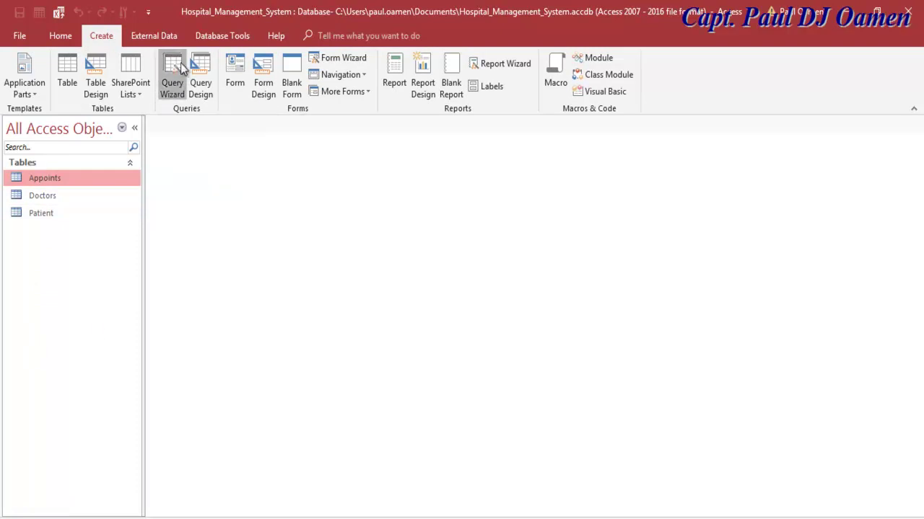
{"action": "left_click", "coordinate": [182, 67]}
{"action": "key", "text": "Escape"}
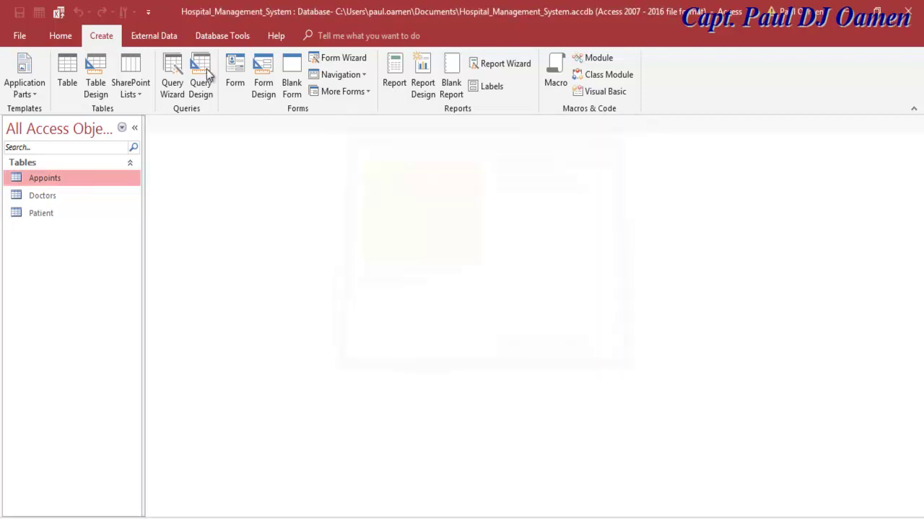
Step: Create a new query in Design View and add the Appoints, Doctors and Patient tables to it
{"action": "left_click", "coordinate": [200, 72]}
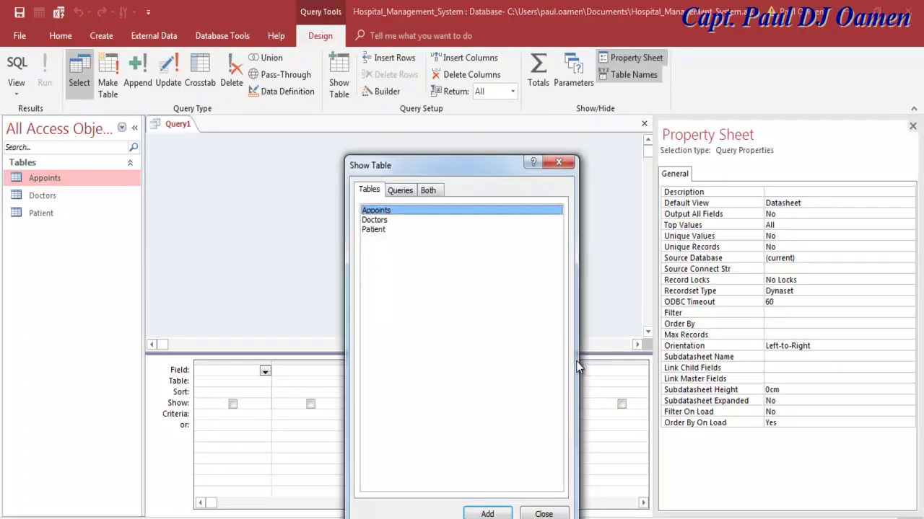
{"action": "left_click_drag", "start_coordinate": [469, 168], "coordinate": [464, 146]}
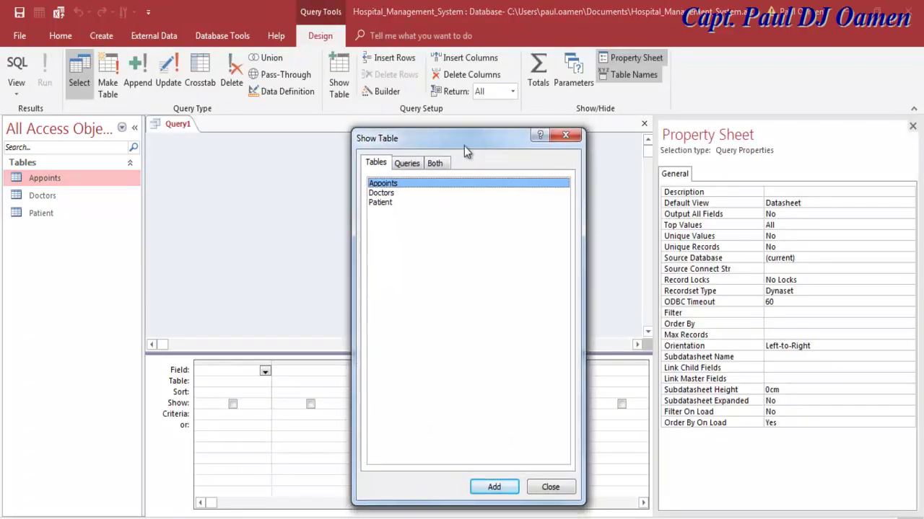
{"action": "left_click", "coordinate": [382, 203], "text": "shift"}
{"action": "left_click", "coordinate": [503, 487]}
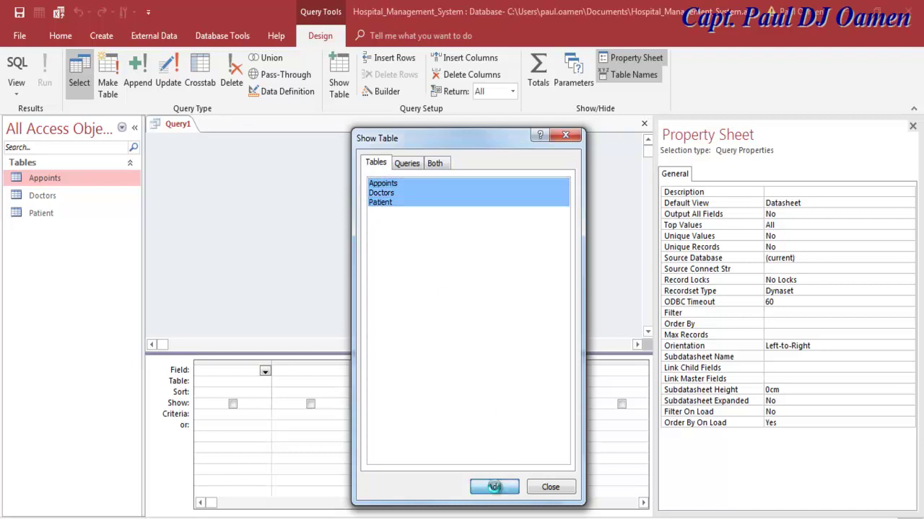
{"action": "left_click", "coordinate": [567, 137]}
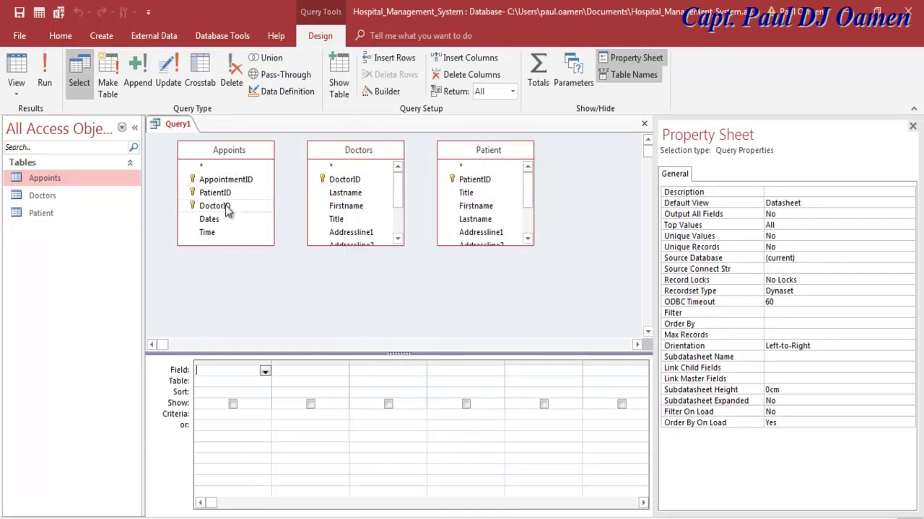
Step: Join Appoints to Doctors on DoctorID and to Patient on PatientID, and arrange the Appoints field list between the other two
{"action": "left_click_drag", "start_coordinate": [241, 207], "coordinate": [347, 182]}
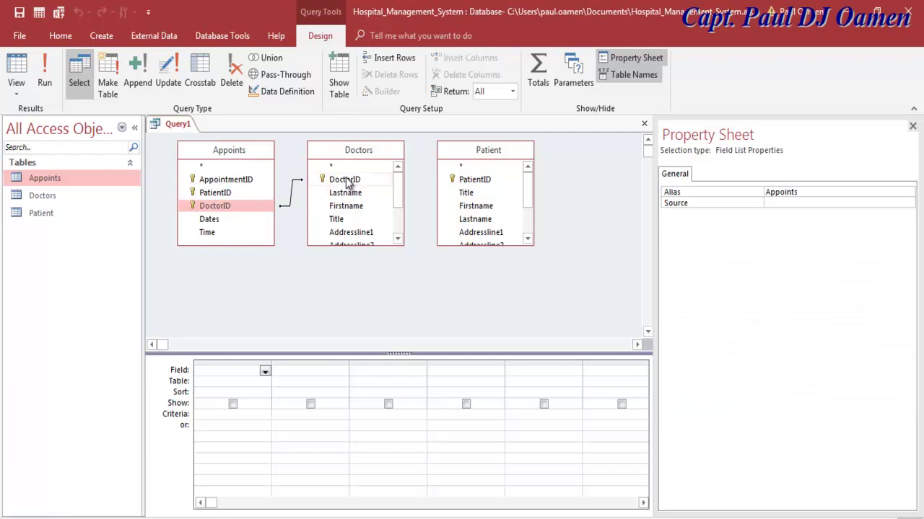
{"action": "left_click_drag", "start_coordinate": [471, 180], "coordinate": [225, 196]}
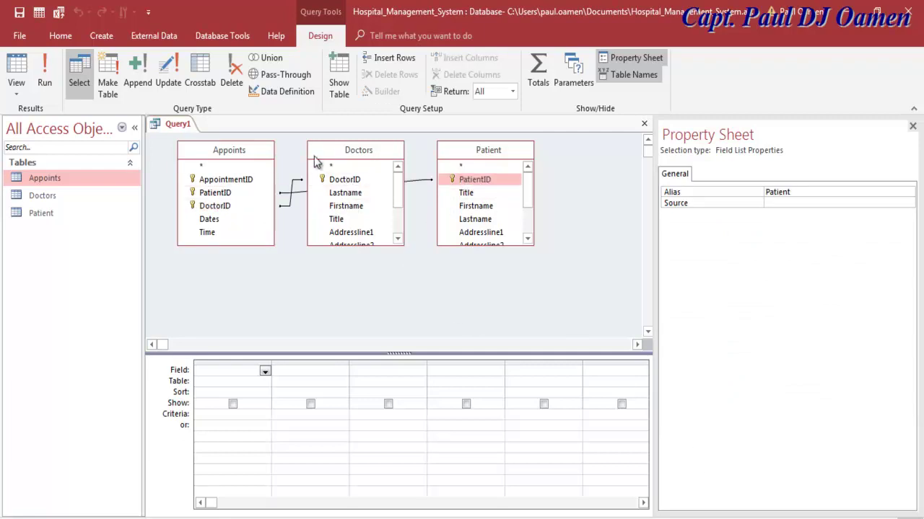
{"action": "left_click_drag", "start_coordinate": [246, 152], "coordinate": [408, 194]}
{"action": "left_click_drag", "start_coordinate": [379, 151], "coordinate": [295, 154]}
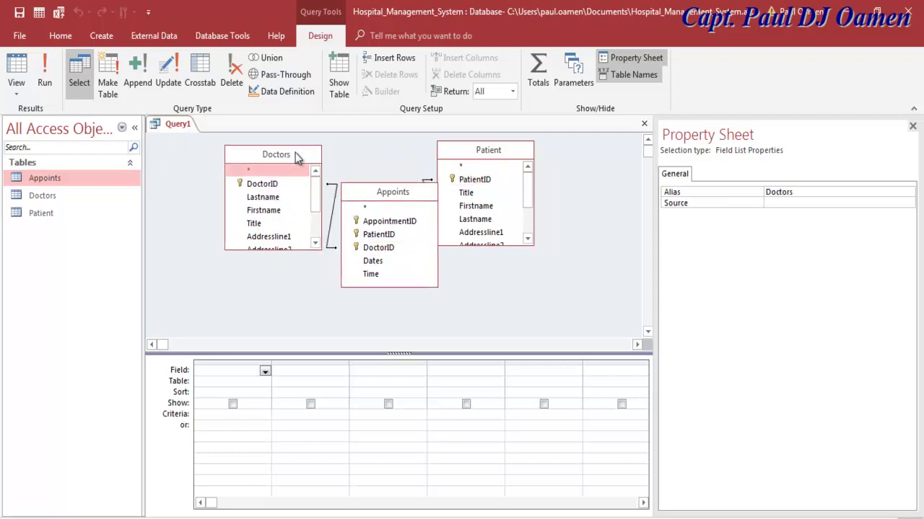
{"action": "left_click_drag", "start_coordinate": [480, 160], "coordinate": [560, 185]}
{"action": "left_click_drag", "start_coordinate": [399, 192], "coordinate": [438, 156]}
Step: Enlarge the Doctors field list and add its DoctorID, Title, Lastname, Firstname and H-Tel No fields to the query
{"action": "left_click_drag", "start_coordinate": [308, 248], "coordinate": [308, 311]}
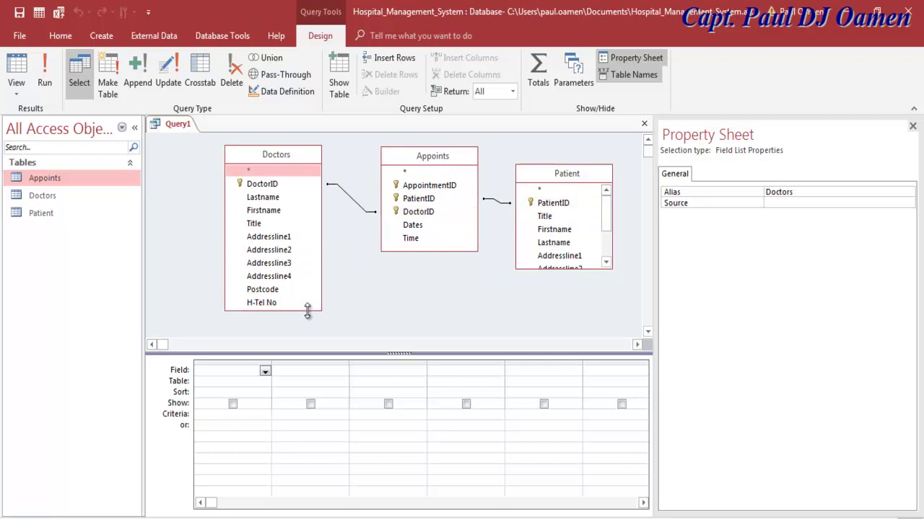
{"action": "double_click", "coordinate": [273, 185]}
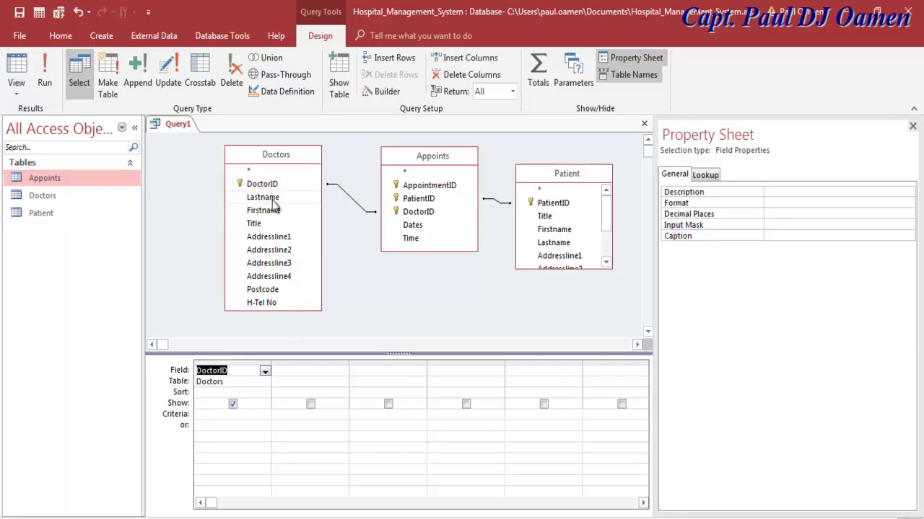
{"action": "double_click", "coordinate": [258, 224]}
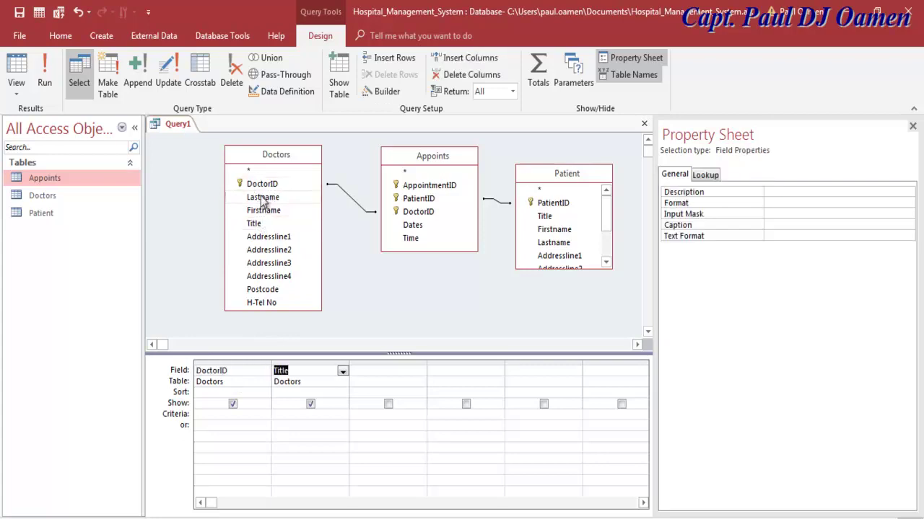
{"action": "double_click", "coordinate": [263, 198]}
{"action": "double_click", "coordinate": [267, 211]}
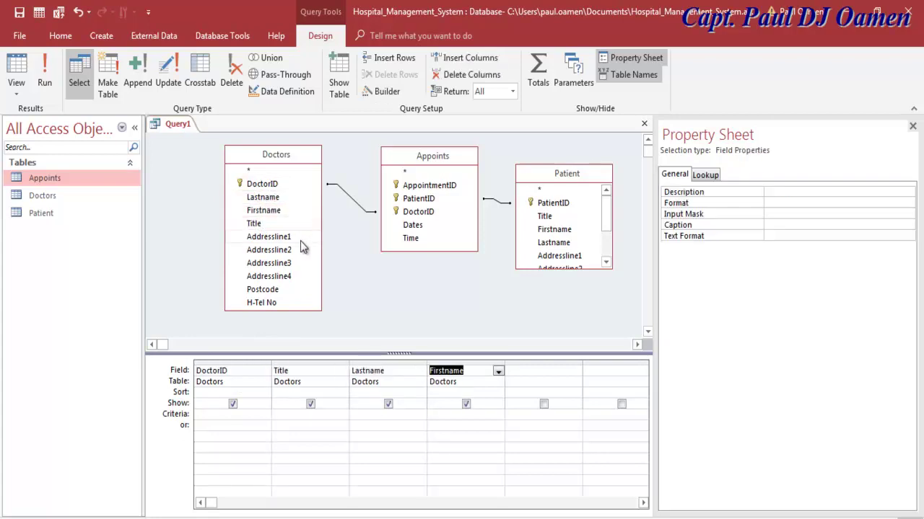
{"action": "double_click", "coordinate": [261, 303]}
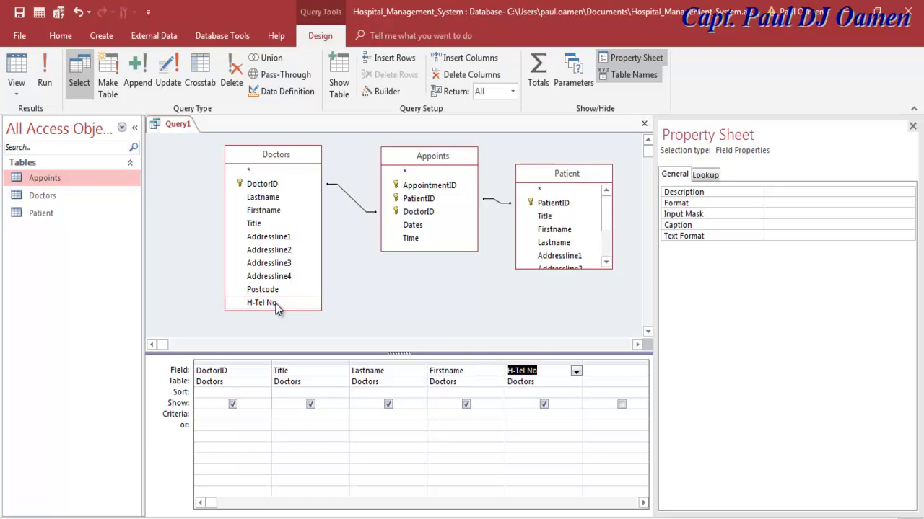
Step: Add the AppointmentID, Dates and Time fields from Appoints to the query
{"action": "double_click", "coordinate": [431, 187]}
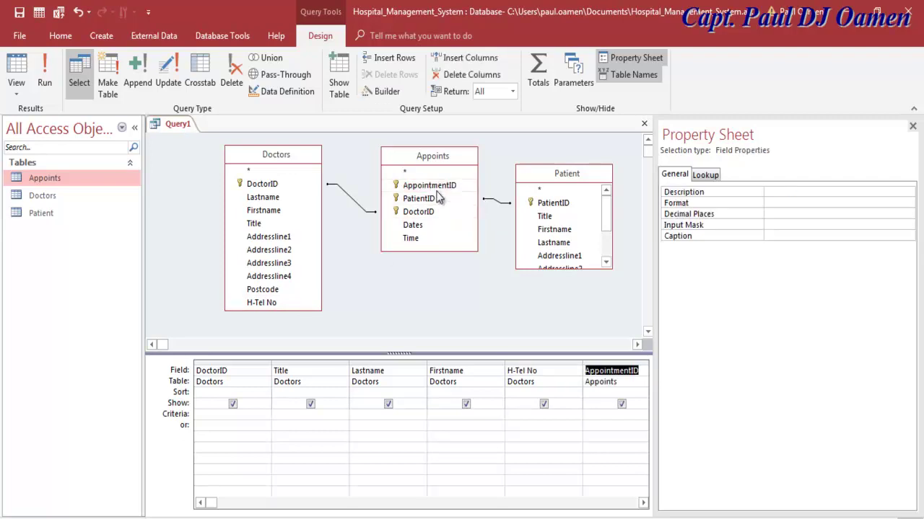
{"action": "left_click", "coordinate": [413, 226]}
{"action": "left_click", "coordinate": [413, 239]}
Step: Enlarge the Patient field list, add its PatientID, Title, Firstname, Lastname, address, Postcode, Age and Male fields, and run the query
{"action": "left_click_drag", "start_coordinate": [578, 267], "coordinate": [585, 336]}
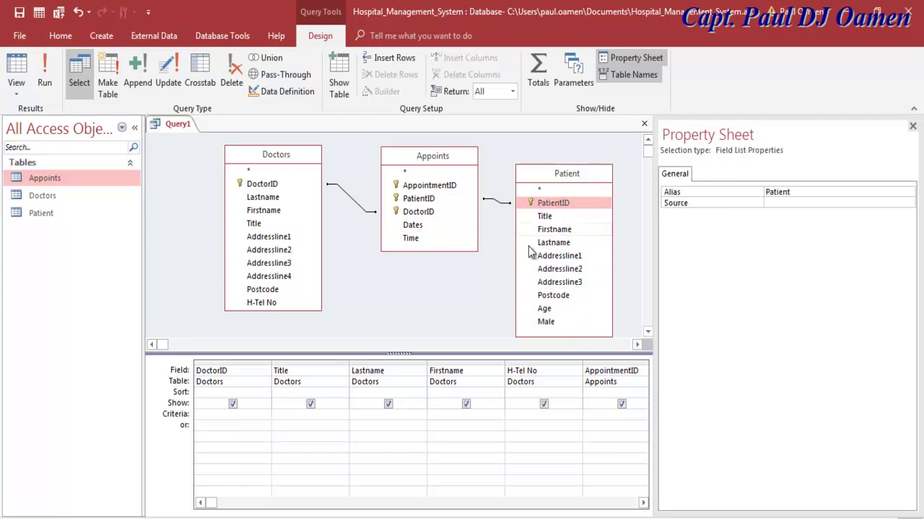
{"action": "left_click", "coordinate": [567, 204]}
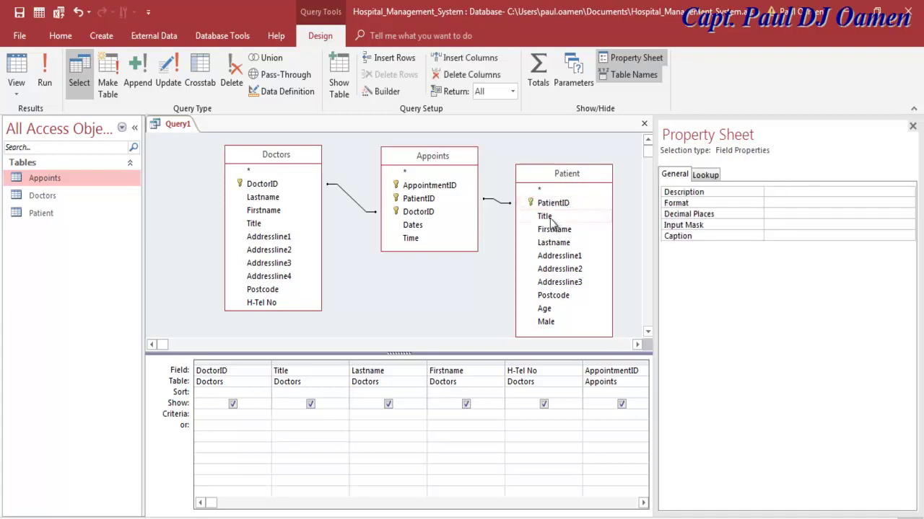
{"action": "left_click", "coordinate": [552, 226]}
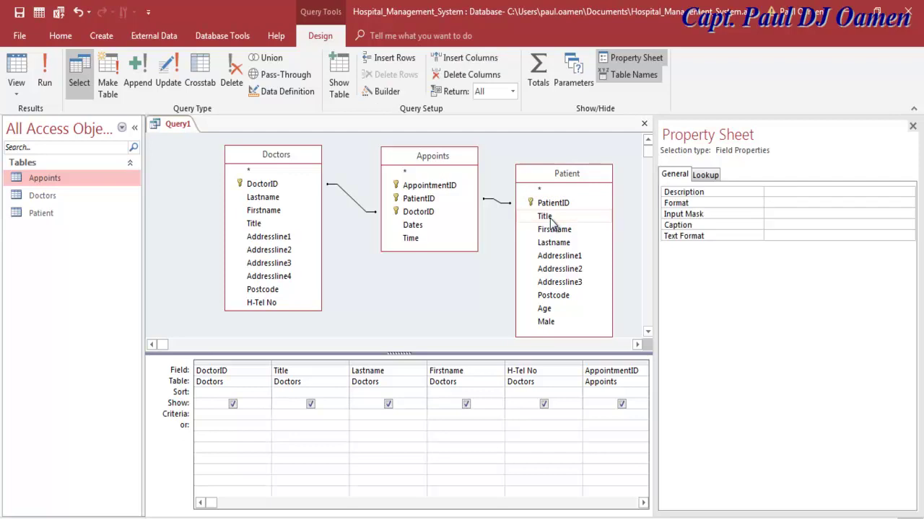
{"action": "left_click", "coordinate": [552, 231]}
{"action": "left_click", "coordinate": [560, 245]}
{"action": "left_click", "coordinate": [562, 257]}
{"action": "left_click", "coordinate": [562, 263]}
{"action": "left_click", "coordinate": [567, 303]}
{"action": "left_click", "coordinate": [554, 312]}
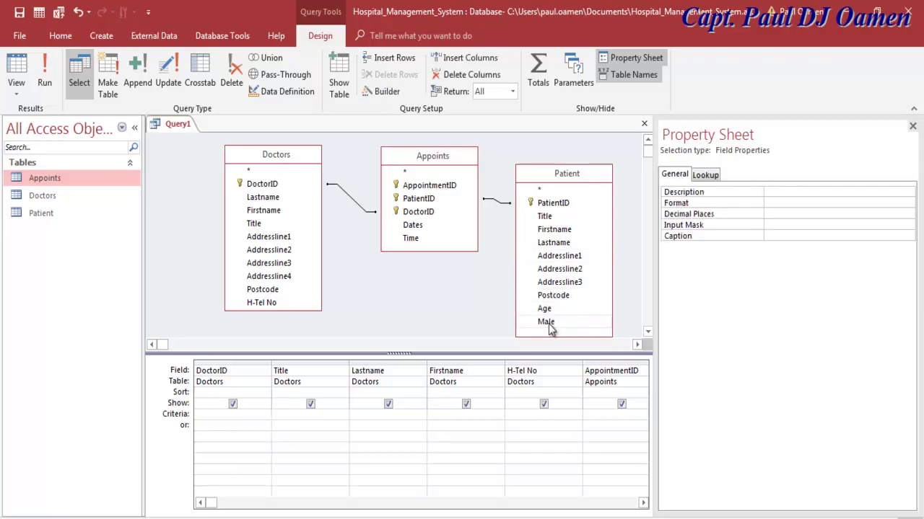
{"action": "left_click", "coordinate": [548, 326]}
{"action": "left_click", "coordinate": [45, 72]}
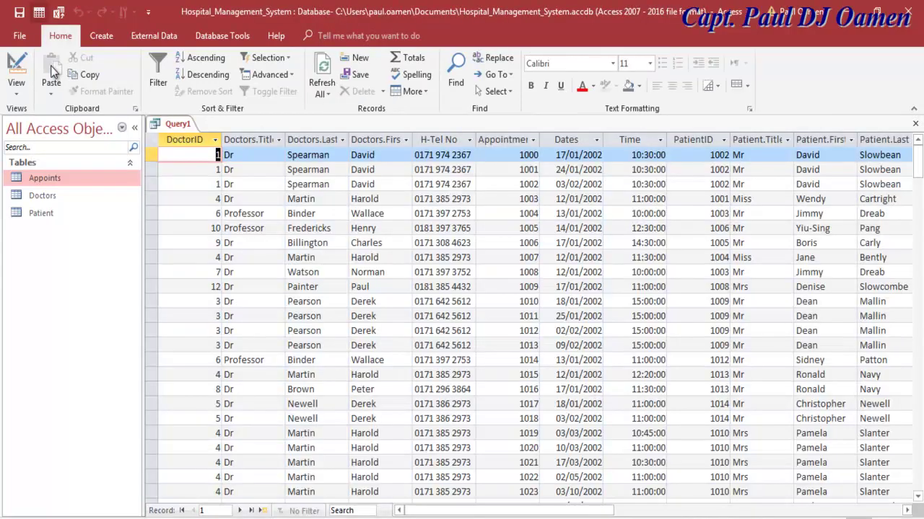
Step: Look through the query's result columns, save the query as Hospital, and close it
{"action": "left_click_drag", "start_coordinate": [509, 511], "coordinate": [644, 510]}
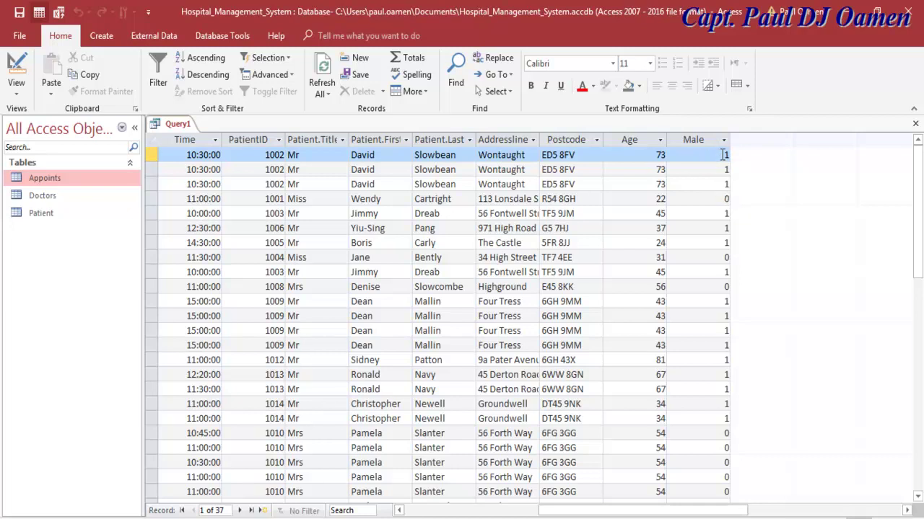
{"action": "left_click_drag", "start_coordinate": [634, 512], "coordinate": [418, 513]}
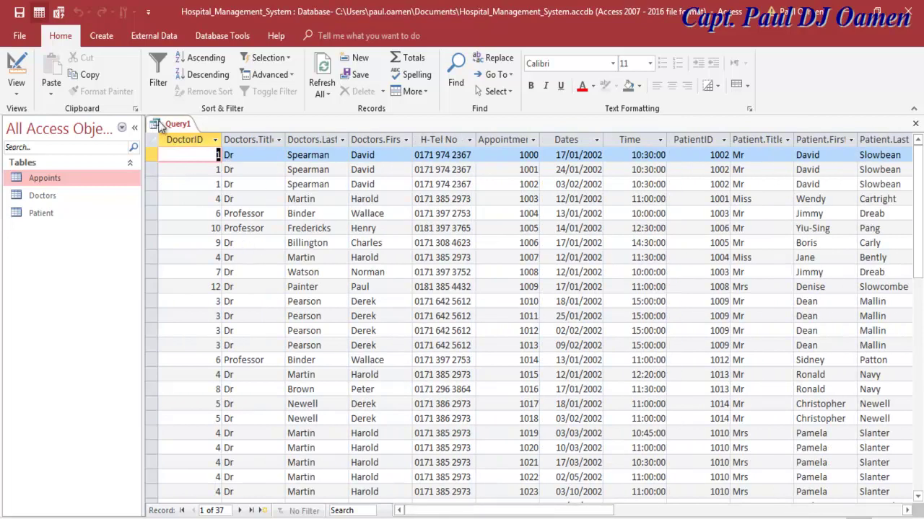
{"action": "left_click", "coordinate": [19, 13]}
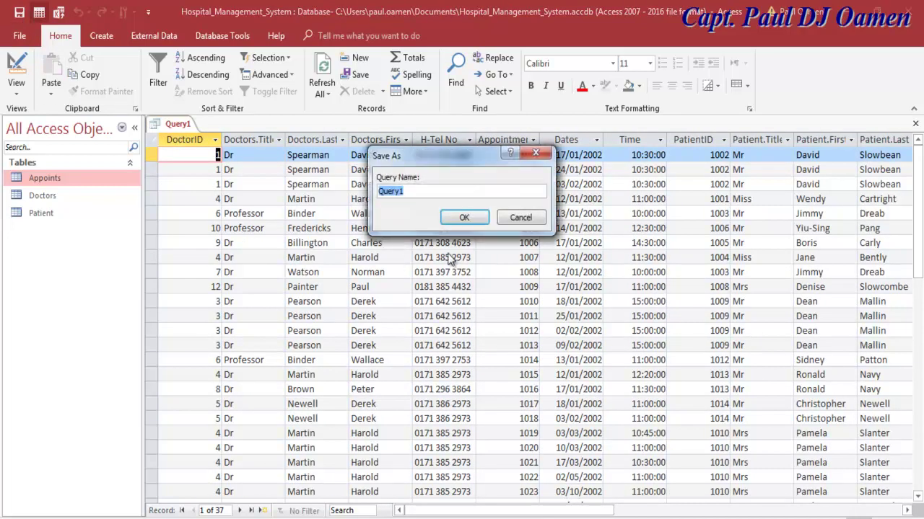
{"action": "type", "text": "Hospital"}
{"action": "left_click", "coordinate": [464, 218]}
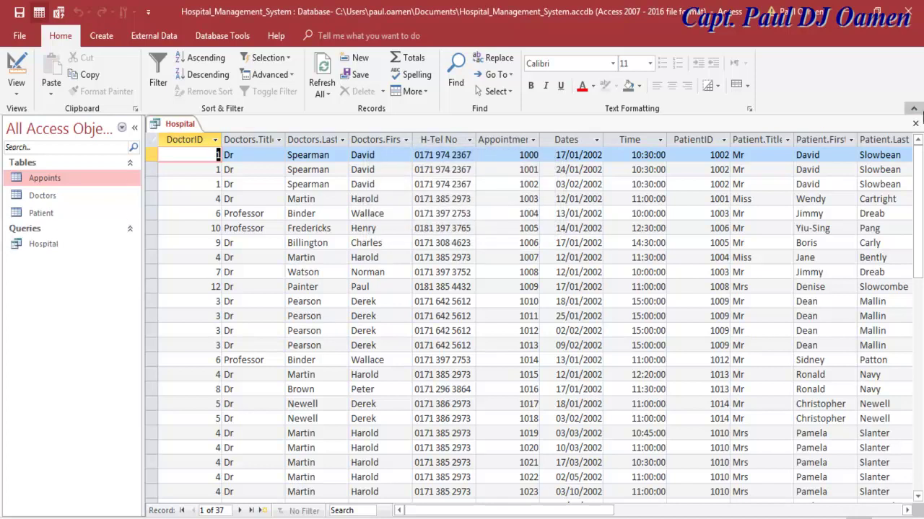
{"action": "left_click", "coordinate": [915, 124]}
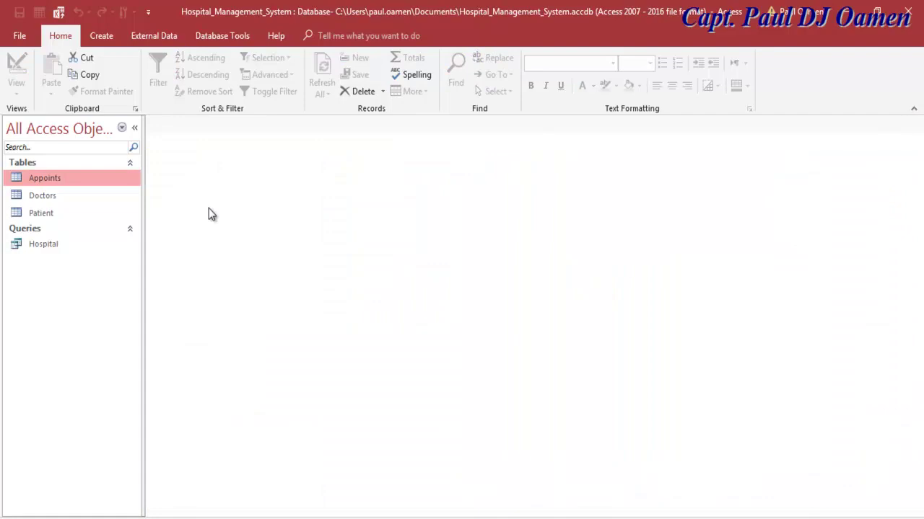
Step: Create a form from the Hospital query
{"action": "left_click", "coordinate": [101, 36]}
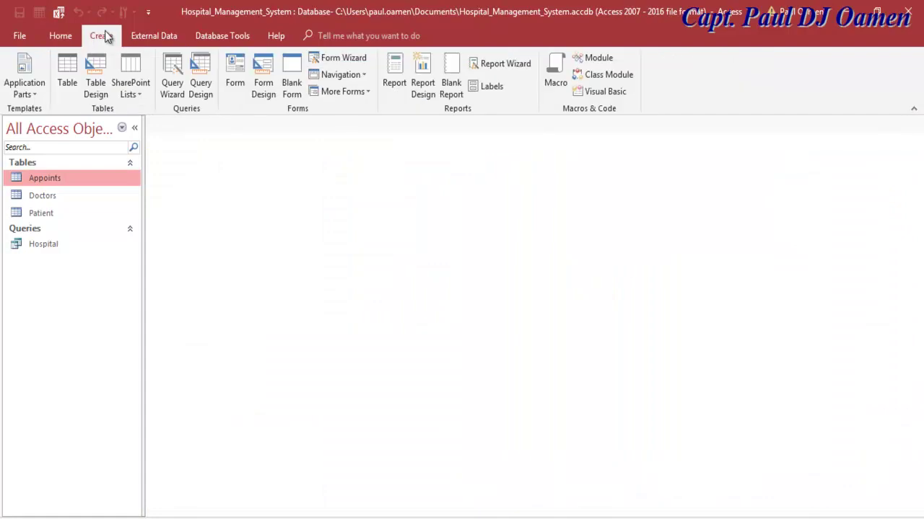
{"action": "left_click", "coordinate": [43, 244]}
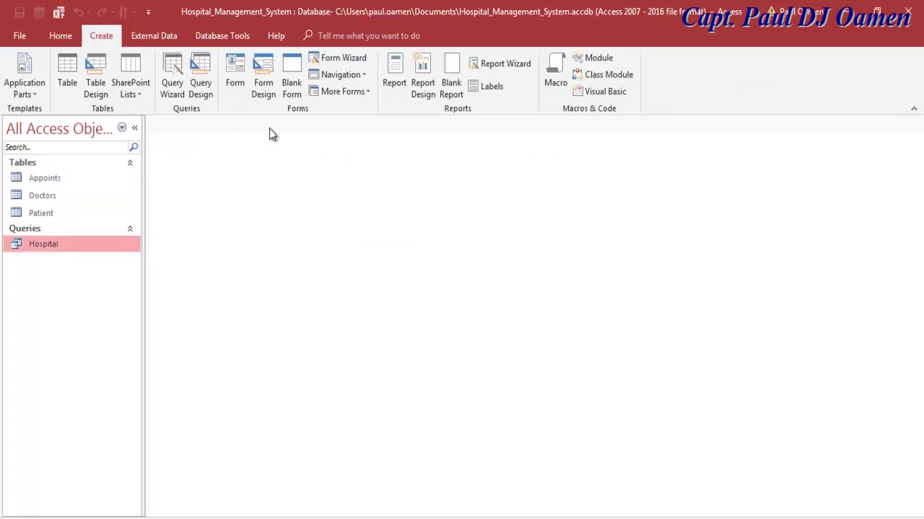
{"action": "left_click", "coordinate": [235, 65]}
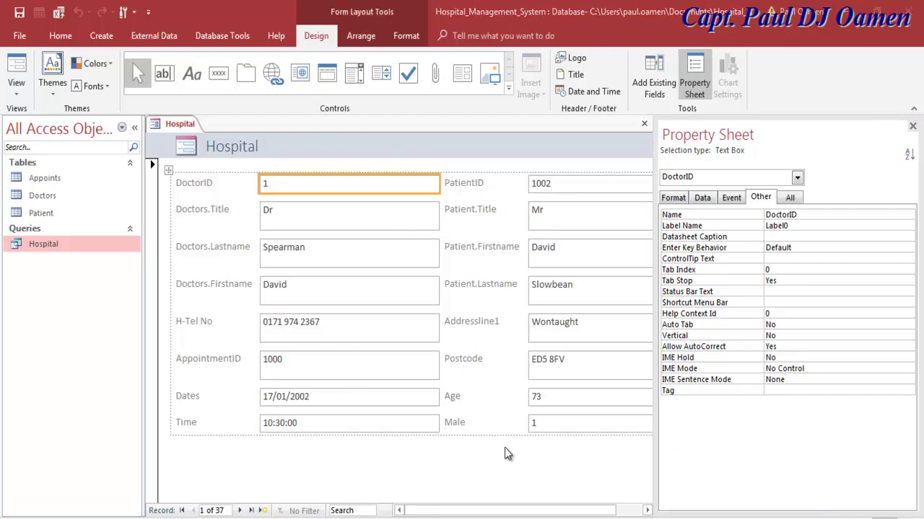
Step: Copy the height value of the Doctors.Title text box from its format properties
{"action": "left_click", "coordinate": [574, 183]}
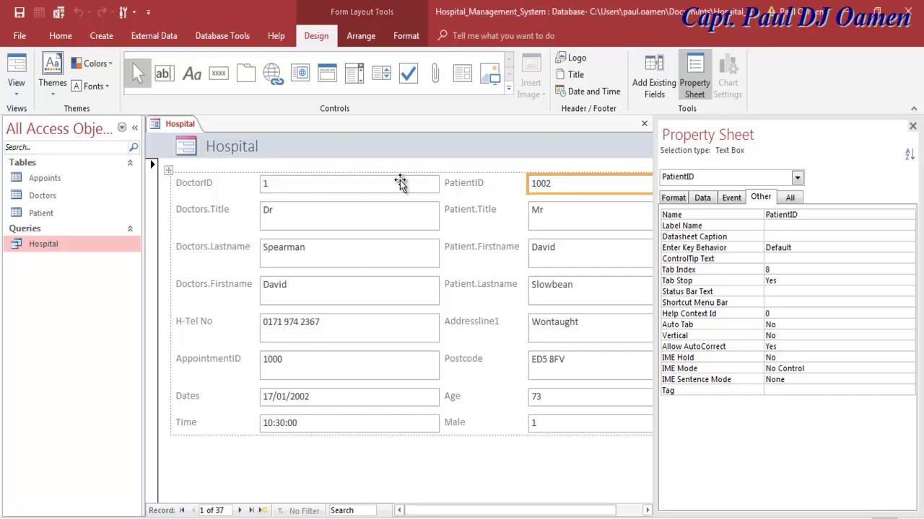
{"action": "left_click", "coordinate": [388, 225]}
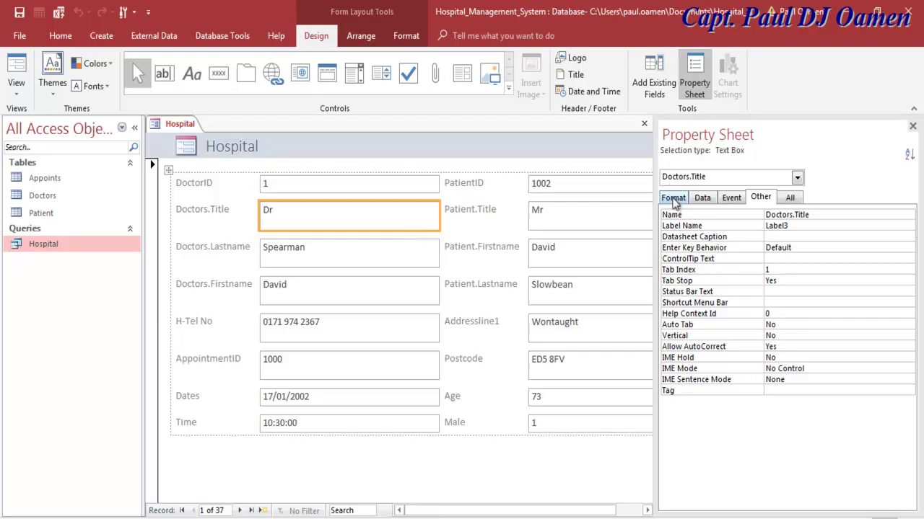
{"action": "left_click", "coordinate": [674, 198]}
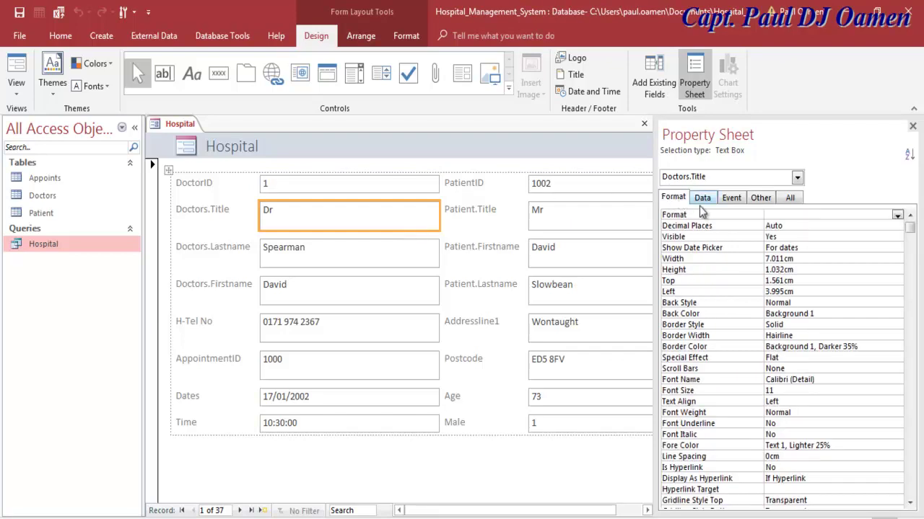
{"action": "left_click_drag", "start_coordinate": [795, 269], "coordinate": [765, 270]}
{"action": "key", "text": "ctrl+c"}
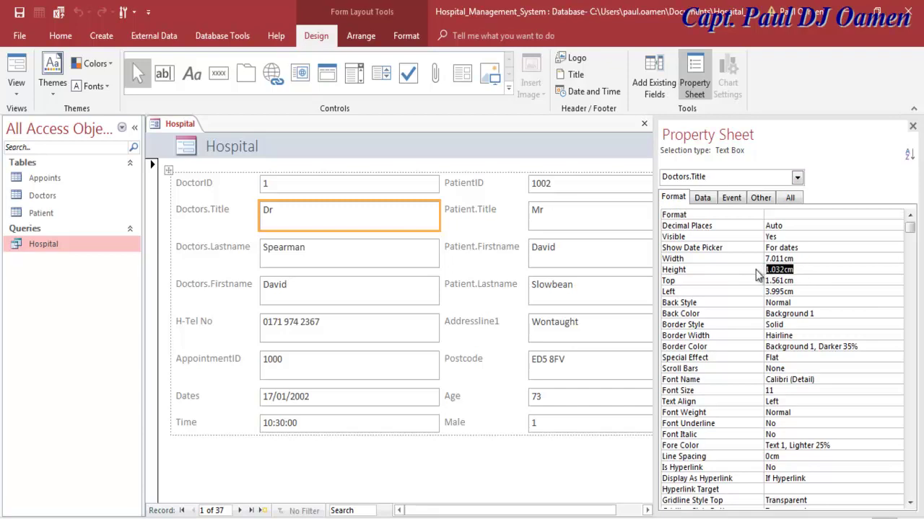
Step: Set the height of the DoctorID, PatientID, Dates, Time, Age and Male text boxes to the copied 1.032 cm
{"action": "left_click", "coordinate": [387, 187]}
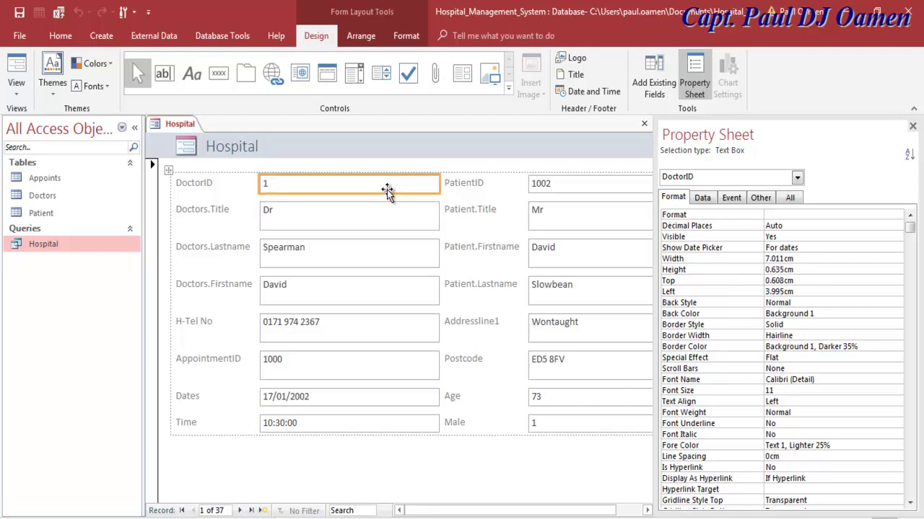
{"action": "left_click", "coordinate": [549, 194], "text": "shift"}
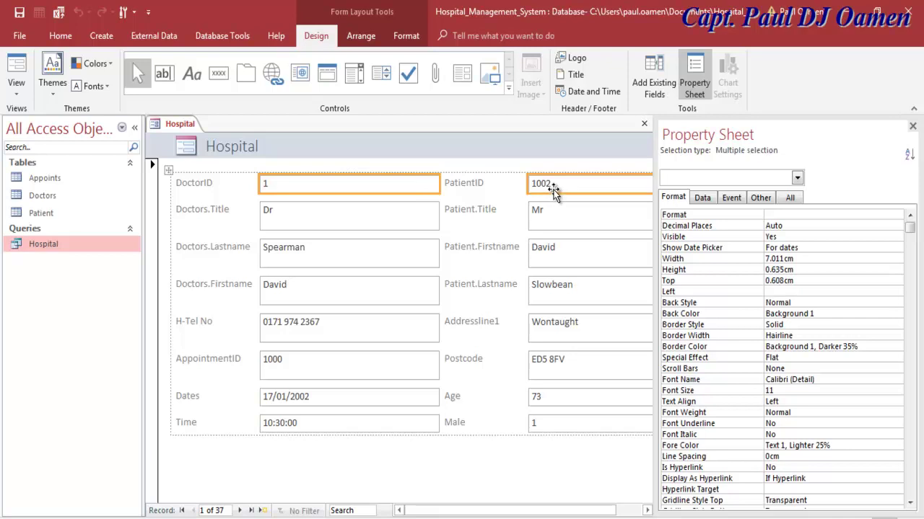
{"action": "left_click", "coordinate": [566, 398], "text": "shift"}
{"action": "left_click", "coordinate": [541, 423], "text": "shift"}
{"action": "left_click", "coordinate": [399, 398], "text": "shift"}
{"action": "left_click", "coordinate": [393, 424], "text": "shift"}
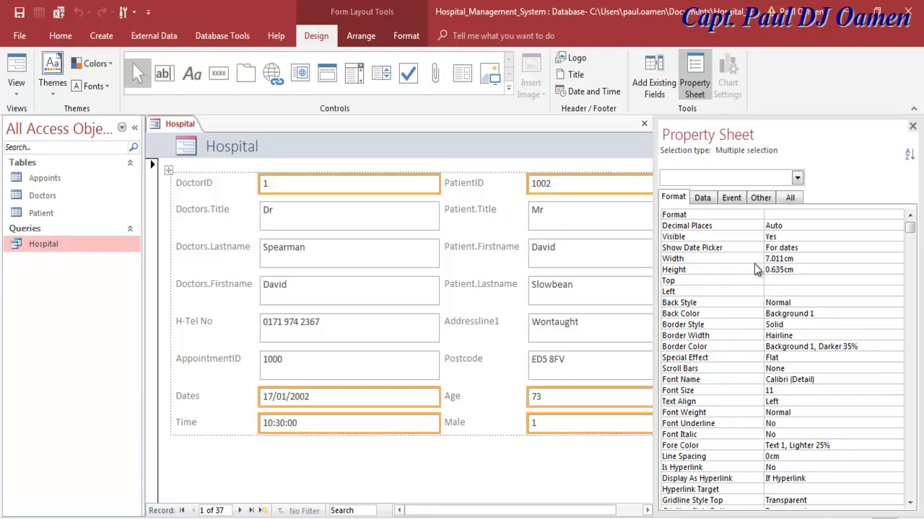
{"action": "left_click", "coordinate": [751, 271]}
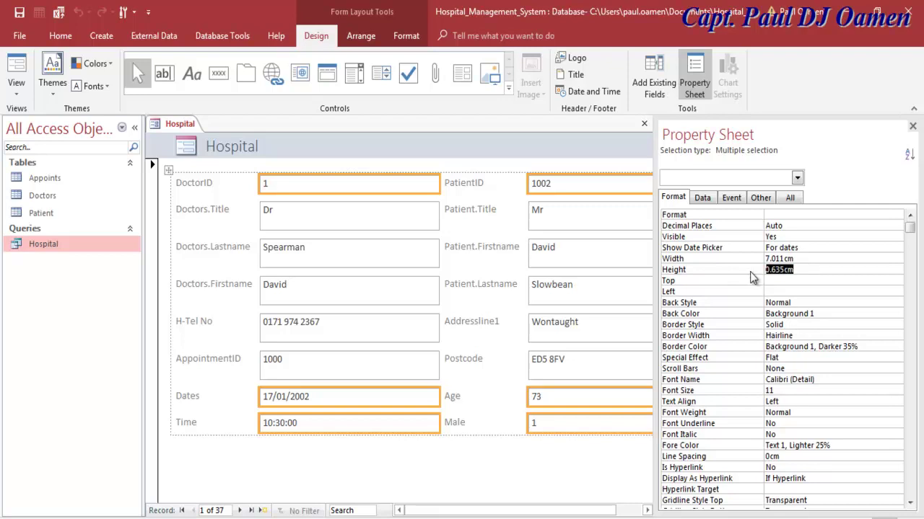
{"action": "key", "text": "ctrl+v"}
{"action": "key", "text": "Return"}
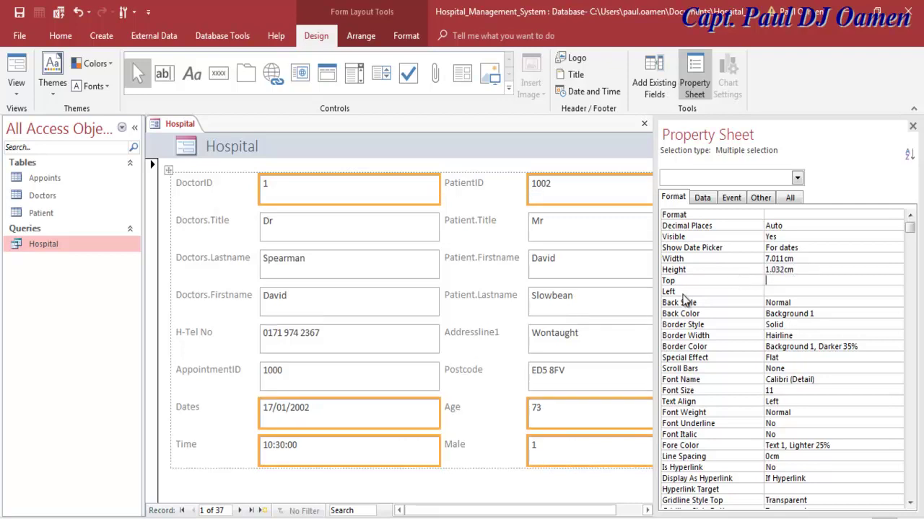
{"action": "left_click", "coordinate": [404, 241], "text": "shift"}
{"action": "left_click", "coordinate": [399, 283], "text": "shift"}
{"action": "left_click", "coordinate": [392, 313], "text": "shift"}
{"action": "left_click", "coordinate": [391, 338], "text": "shift"}
{"action": "left_click", "coordinate": [396, 375], "text": "shift"}
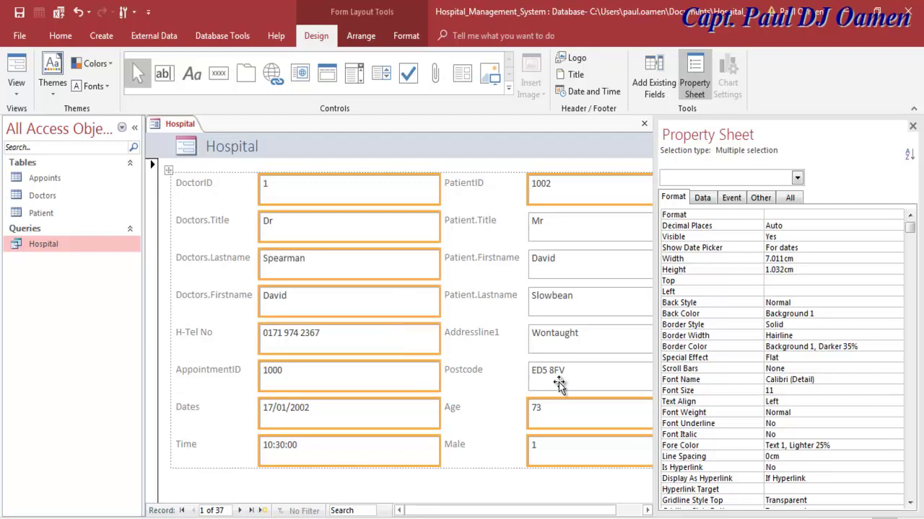
{"action": "left_click", "coordinate": [591, 380], "text": "shift"}
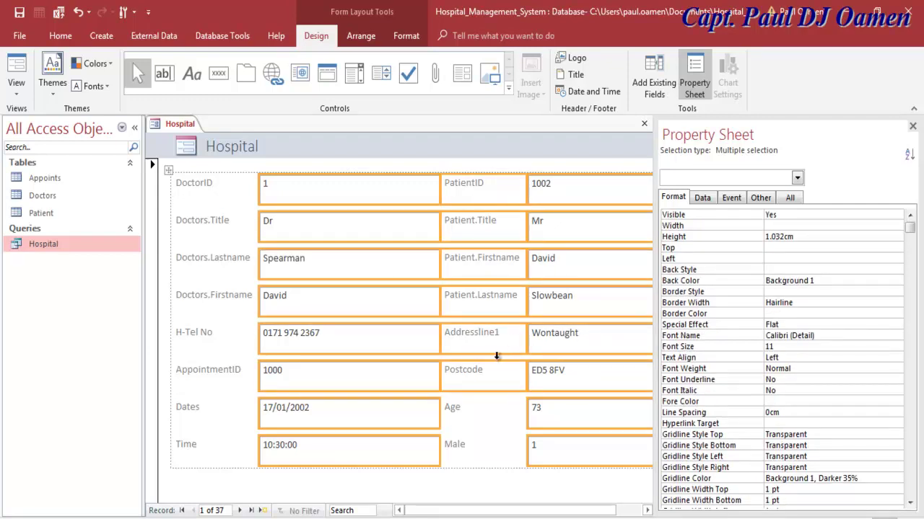
{"action": "left_click", "coordinate": [492, 408]}
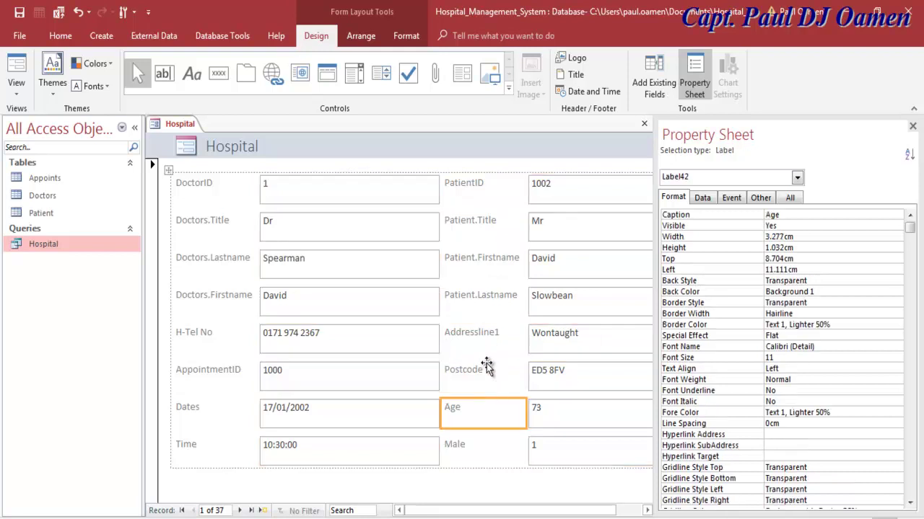
Step: Select the whole column of text boxes from DoctorID to Time and set their font size to 16
{"action": "left_click", "coordinate": [354, 200]}
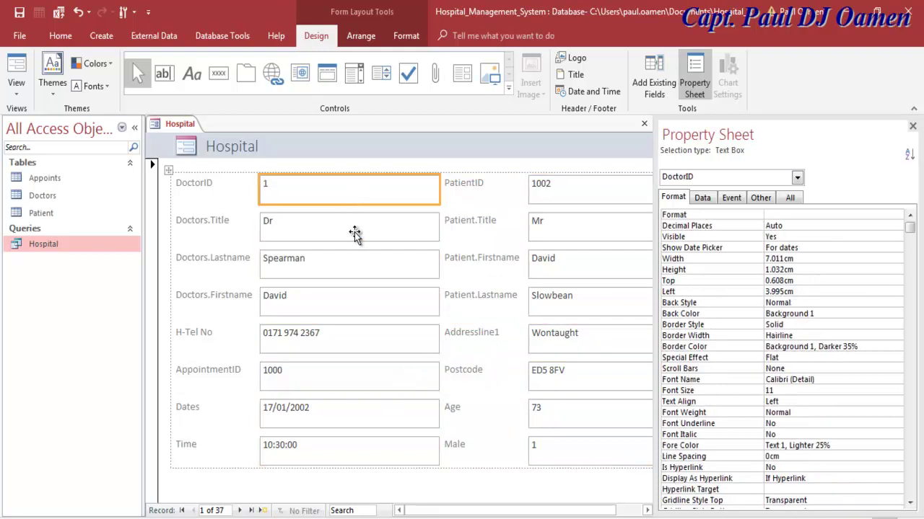
{"action": "left_click", "coordinate": [363, 171]}
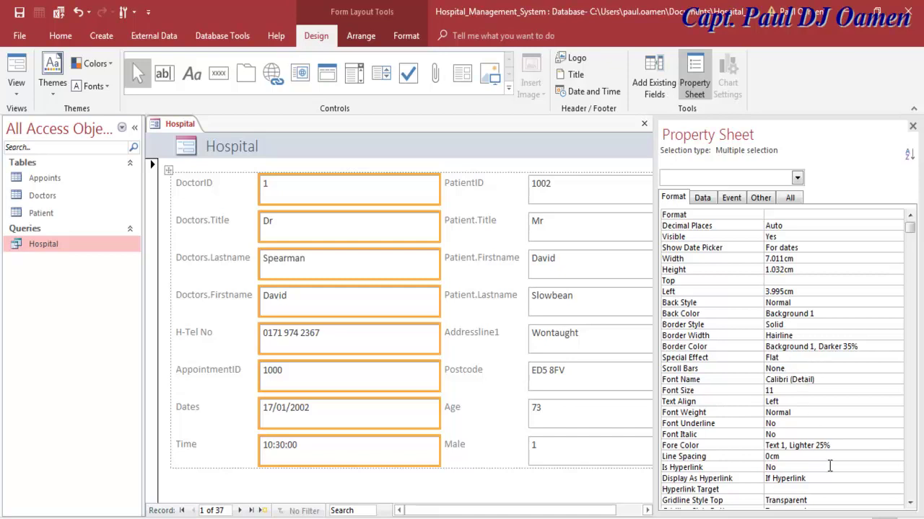
{"action": "left_click", "coordinate": [860, 389]}
{"action": "left_click", "coordinate": [897, 391]}
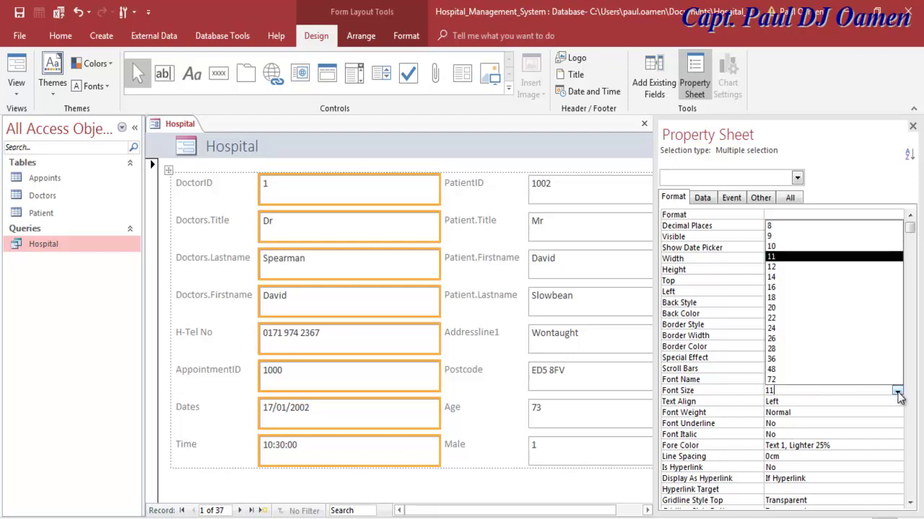
{"action": "left_click", "coordinate": [779, 287]}
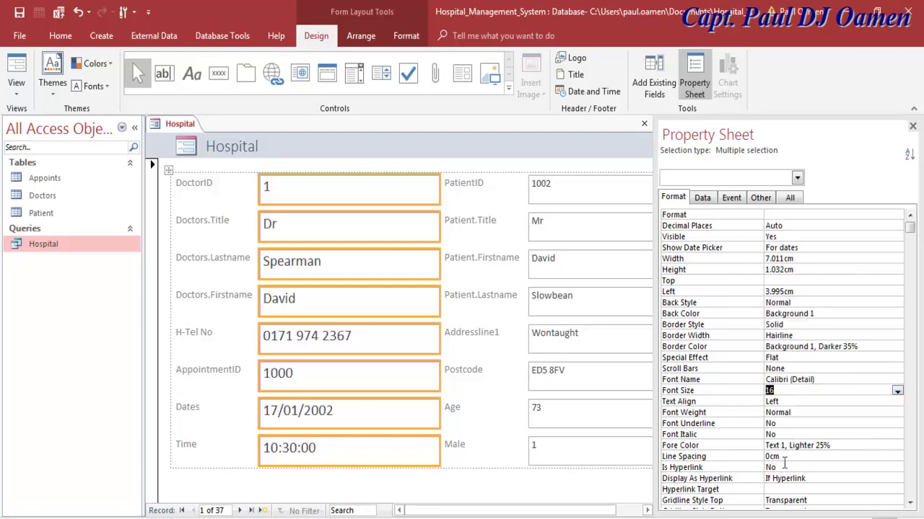
Step: Set the fore color of the DoctorID to Time text boxes to Text 1, Lighter 5% and their font weight to Bold
{"action": "left_click", "coordinate": [851, 446]}
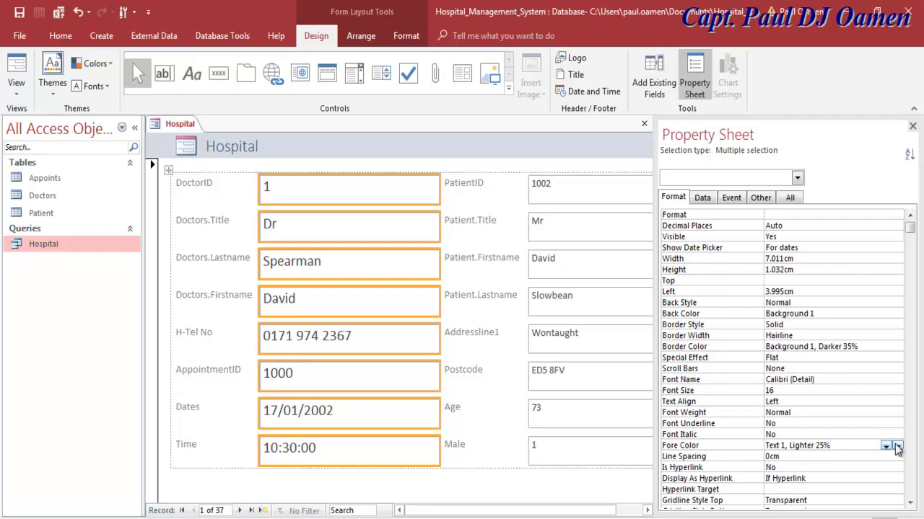
{"action": "left_click", "coordinate": [896, 447]}
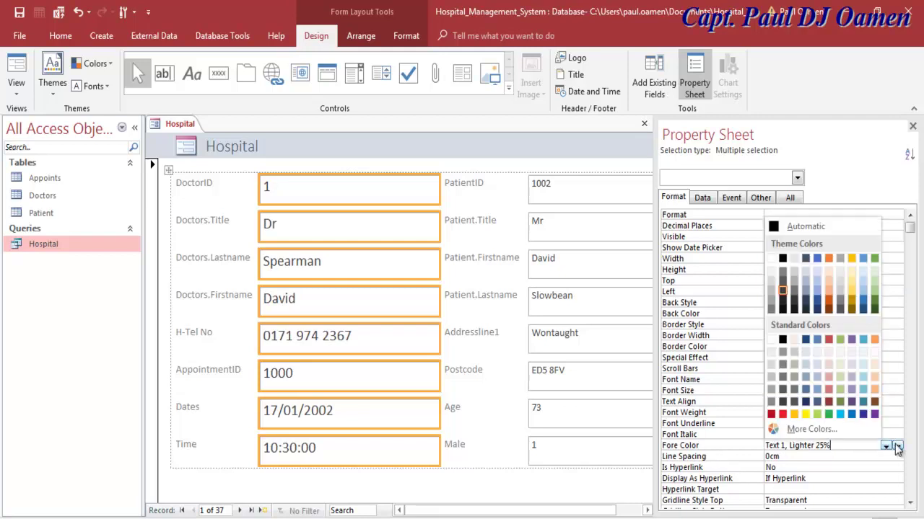
{"action": "left_click", "coordinate": [784, 310]}
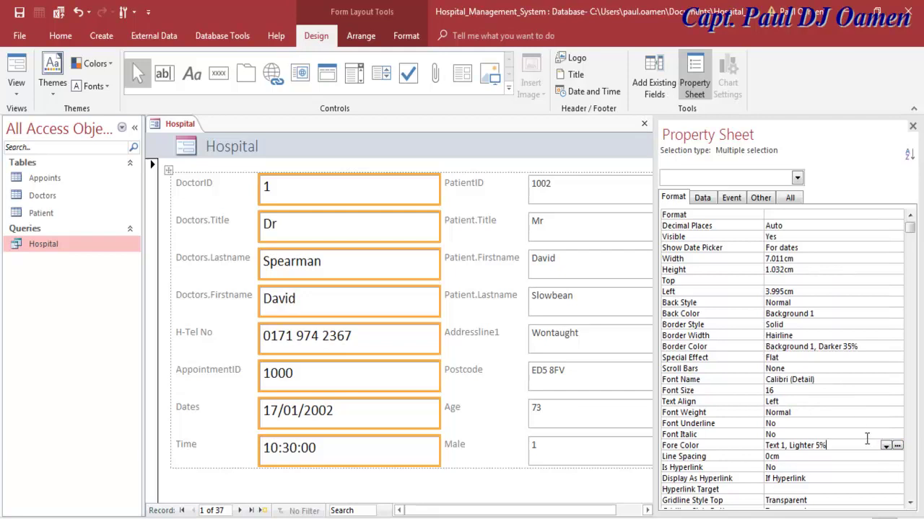
{"action": "left_click", "coordinate": [814, 412]}
{"action": "left_click", "coordinate": [897, 414]}
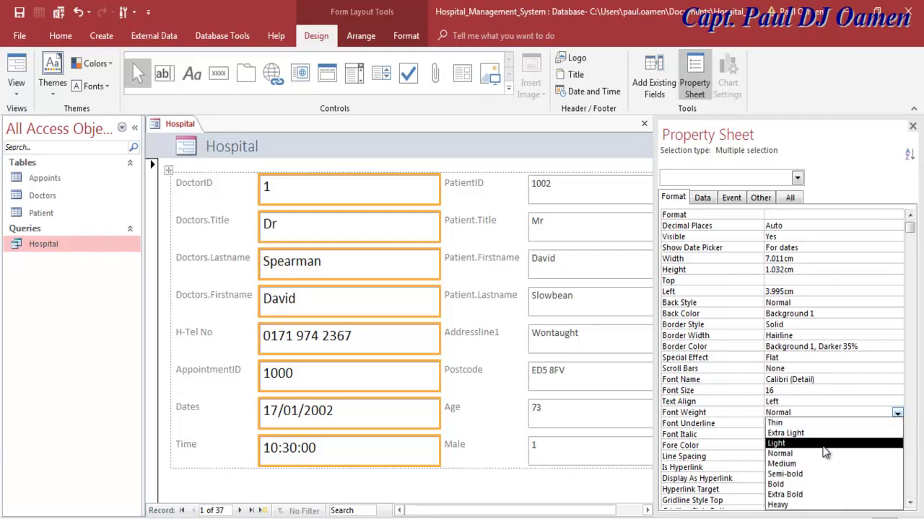
{"action": "left_click", "coordinate": [782, 484]}
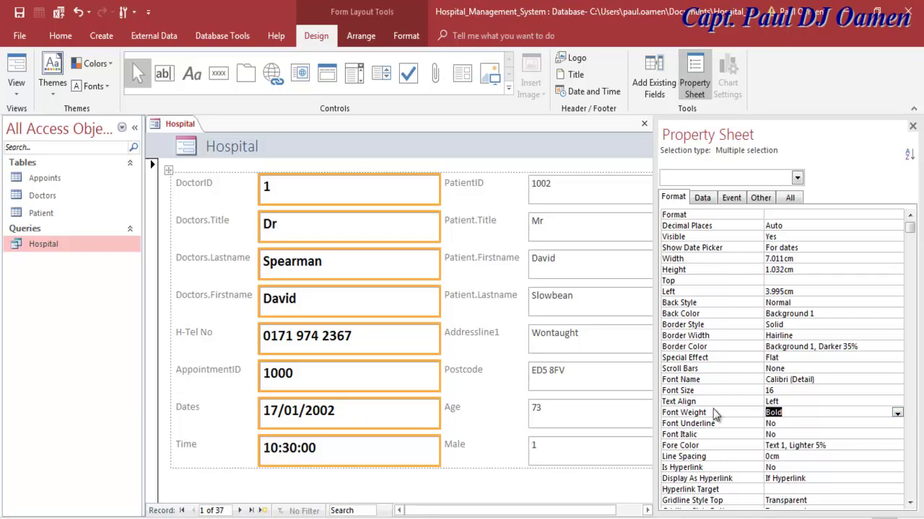
Step: Set the border width of the DoctorID to Time text boxes to 4 pt and deselect them
{"action": "left_click", "coordinate": [846, 336]}
{"action": "left_click", "coordinate": [897, 336]}
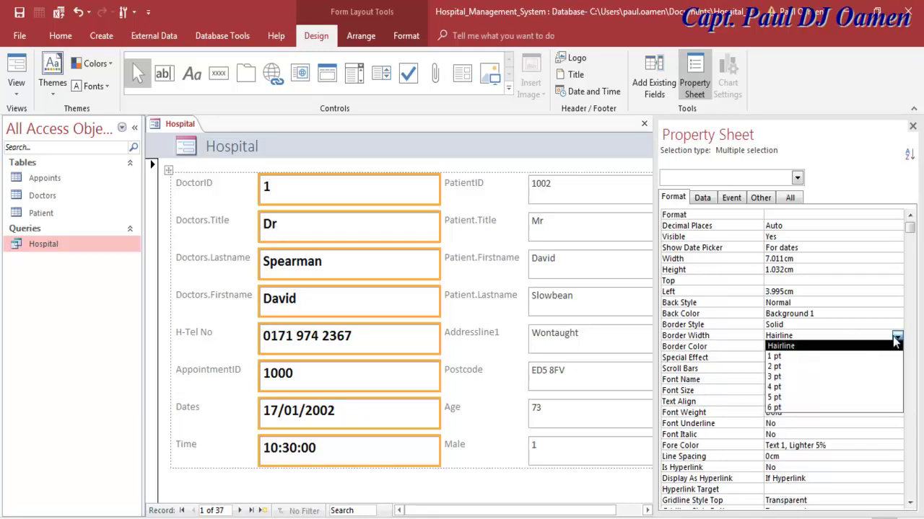
{"action": "left_click", "coordinate": [789, 388]}
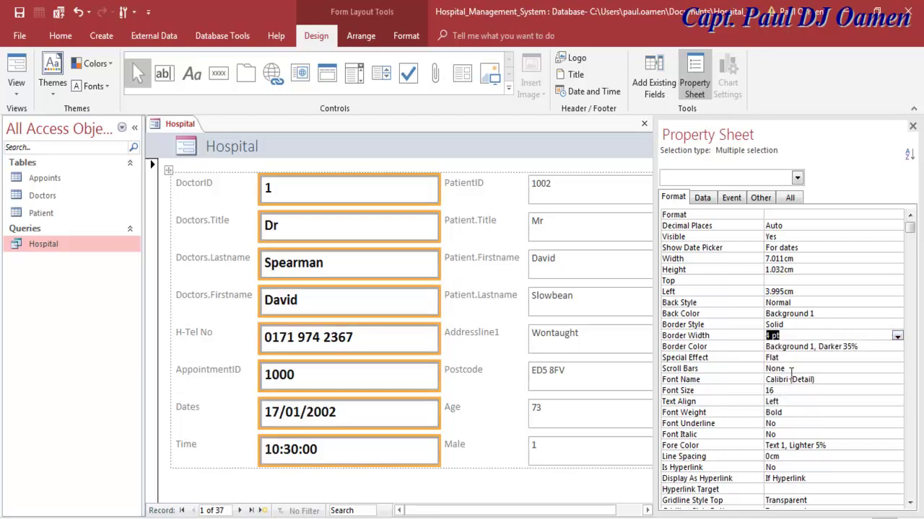
{"action": "left_click", "coordinate": [797, 324]}
{"action": "left_click", "coordinate": [476, 388]}
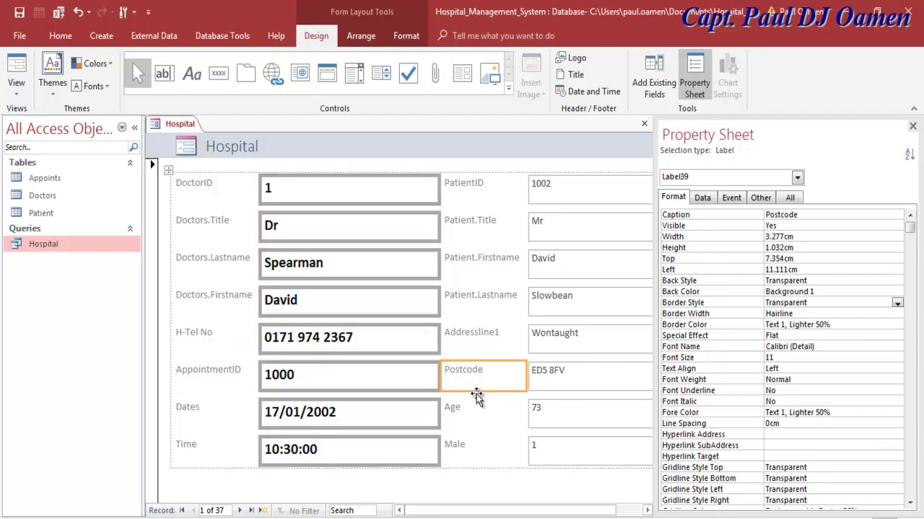
Step: Select the whole column of text boxes from DoctorID to Time and set their border color to Text 1, Lighter 5%
{"action": "left_click", "coordinate": [347, 177]}
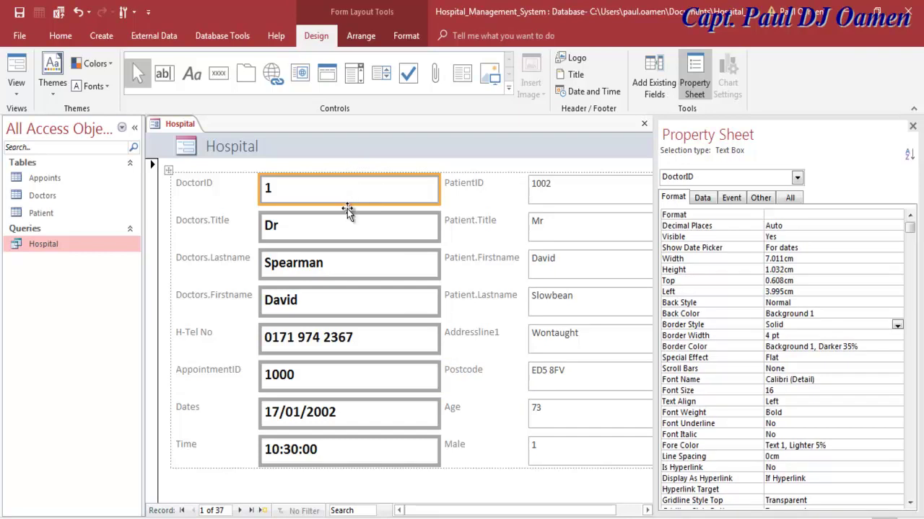
{"action": "left_click", "coordinate": [347, 171]}
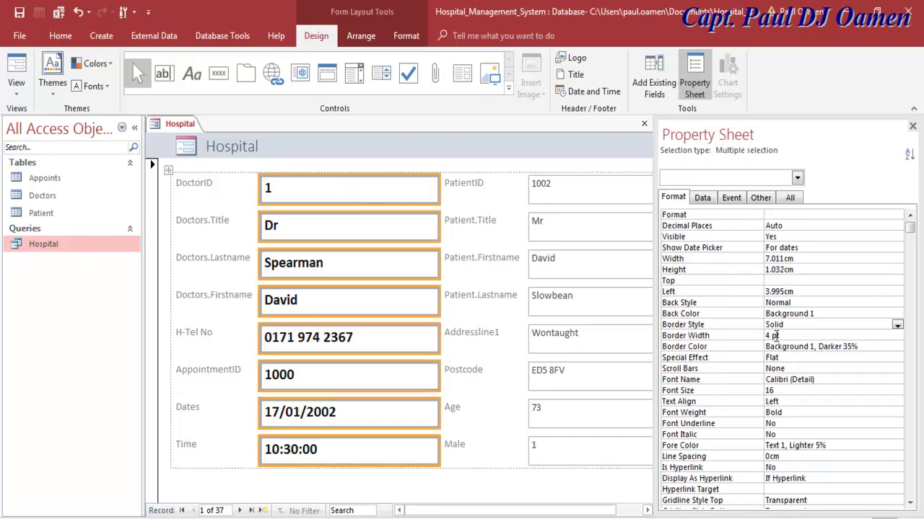
{"action": "left_click", "coordinate": [897, 326]}
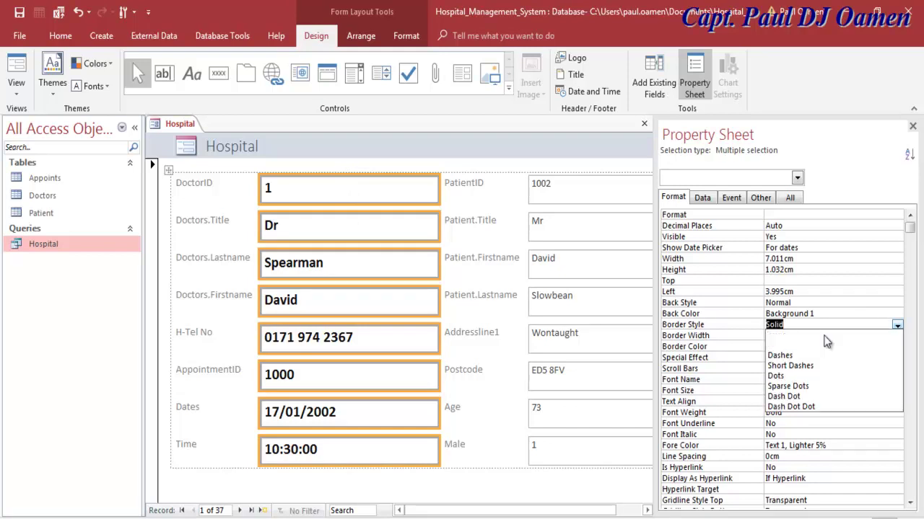
{"action": "left_click", "coordinate": [730, 349]}
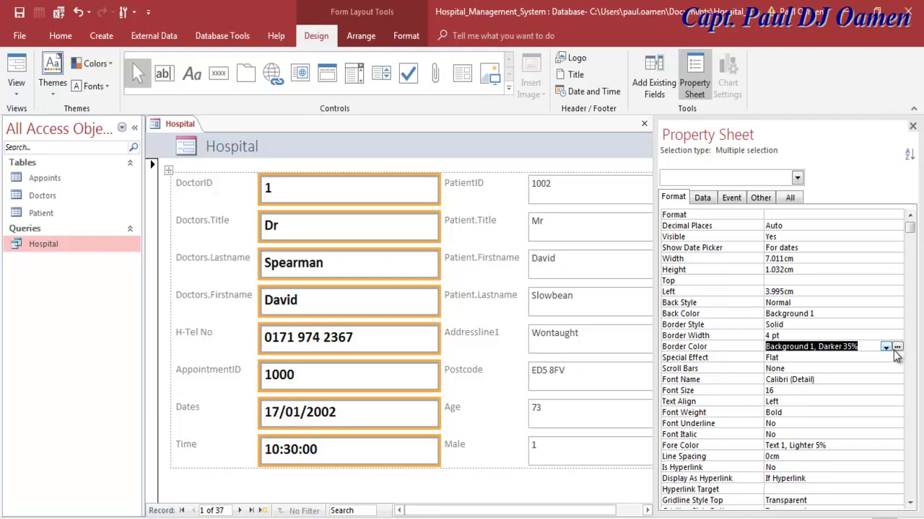
{"action": "left_click", "coordinate": [897, 347]}
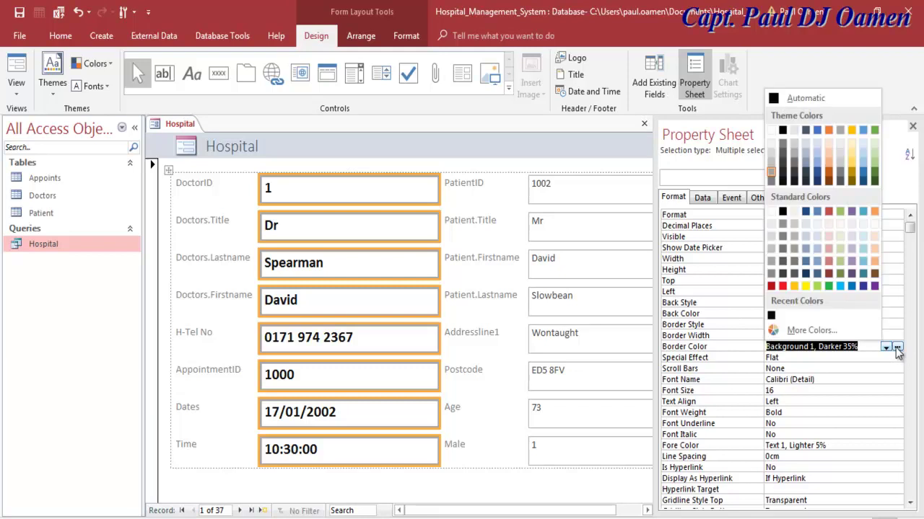
{"action": "left_click", "coordinate": [782, 181]}
{"action": "left_click", "coordinate": [485, 196]}
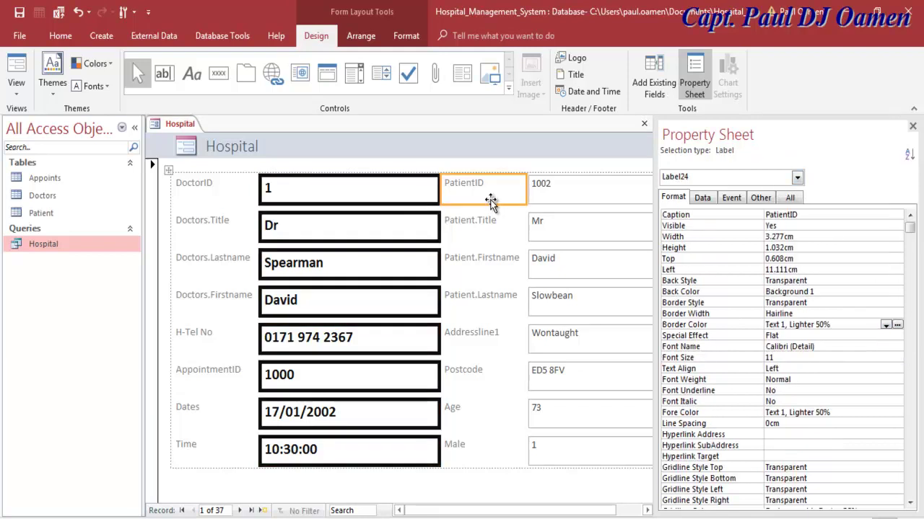
Step: Select the label column from DoctorID to Time and set its font size to 16 and special effect to Raised
{"action": "left_click", "coordinate": [202, 175]}
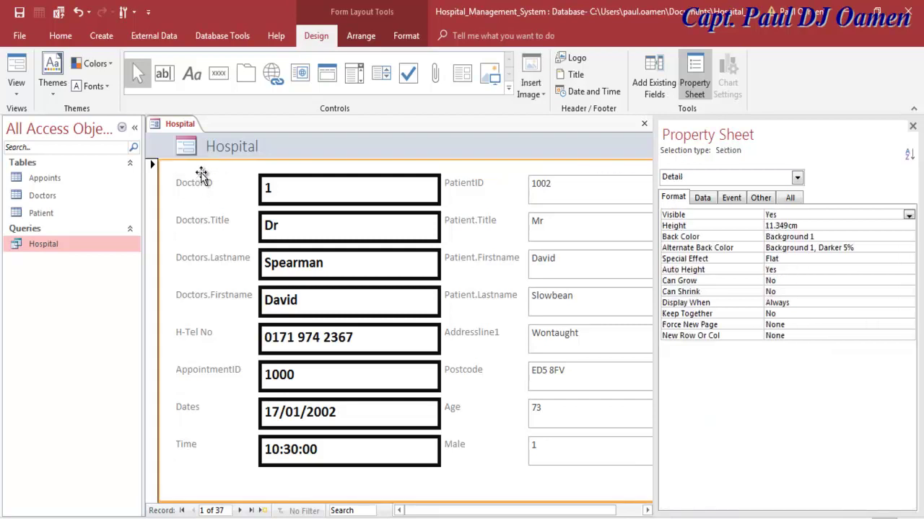
{"action": "left_click", "coordinate": [202, 182]}
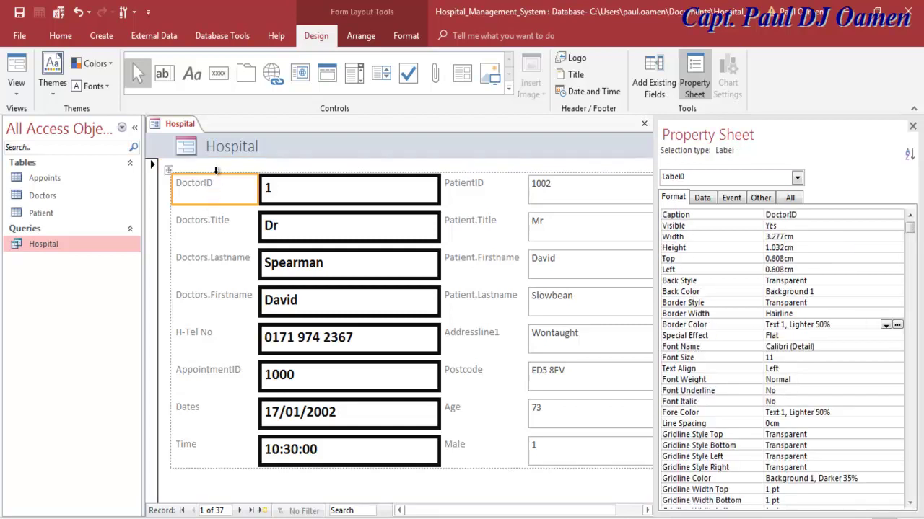
{"action": "left_click", "coordinate": [217, 171]}
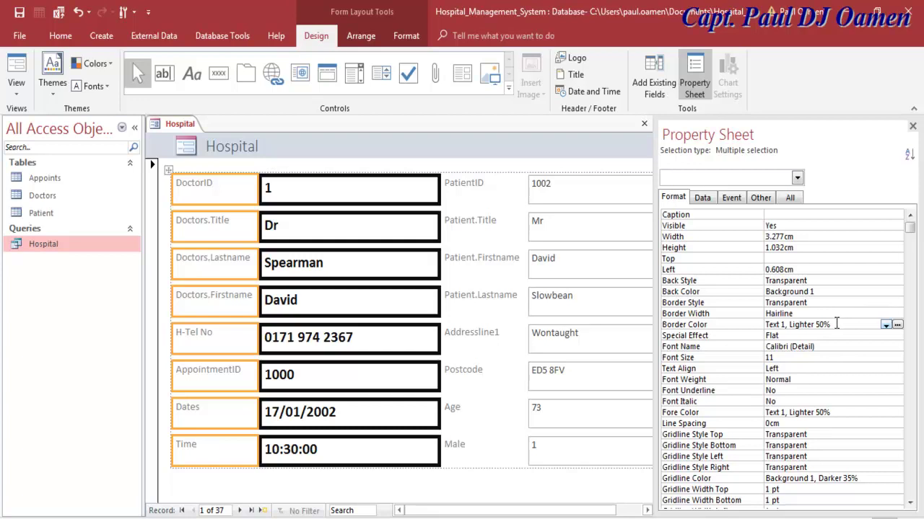
{"action": "left_click", "coordinate": [836, 359]}
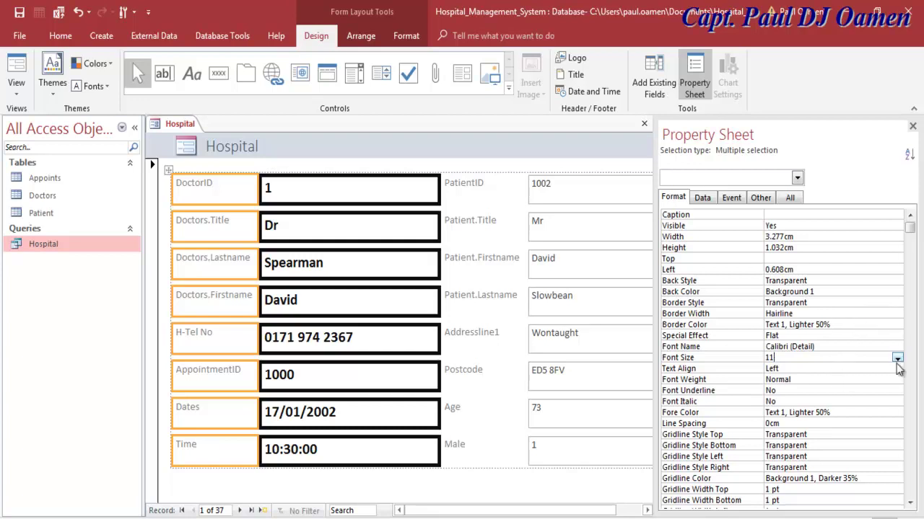
{"action": "left_click", "coordinate": [896, 359]}
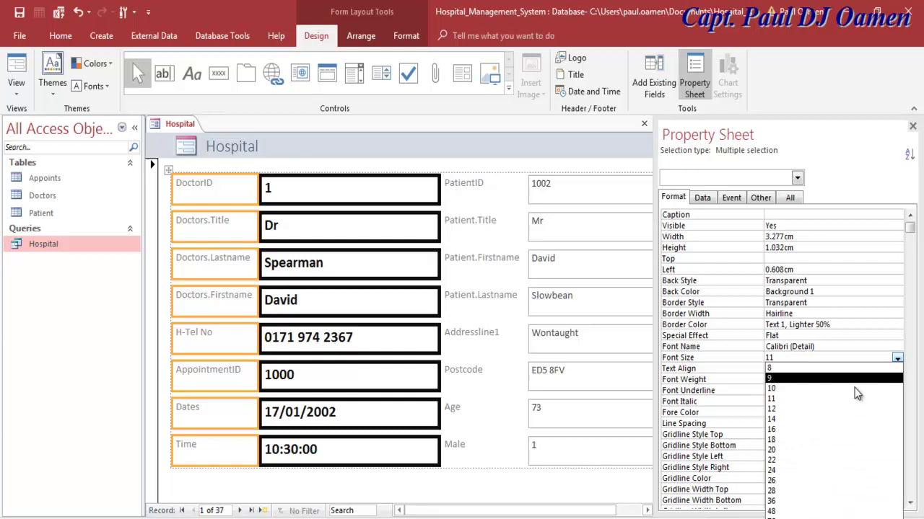
{"action": "left_click", "coordinate": [814, 437]}
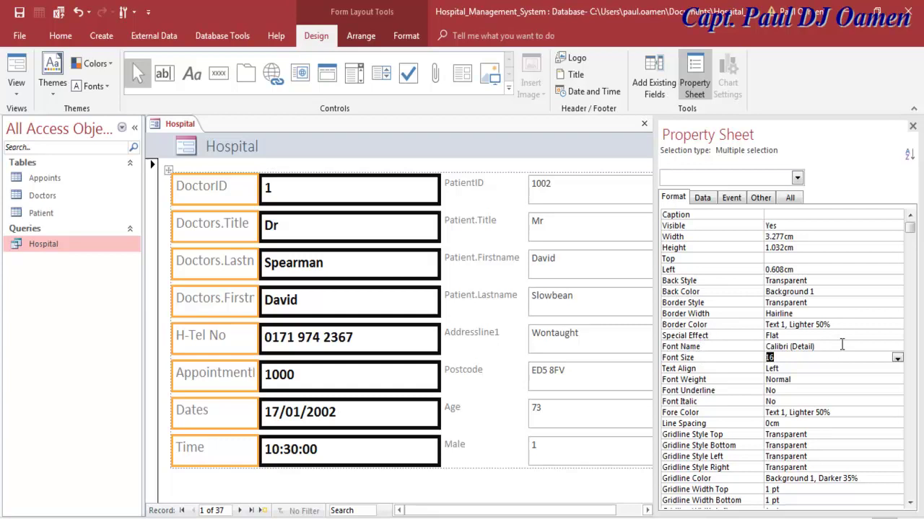
{"action": "left_click", "coordinate": [897, 336]}
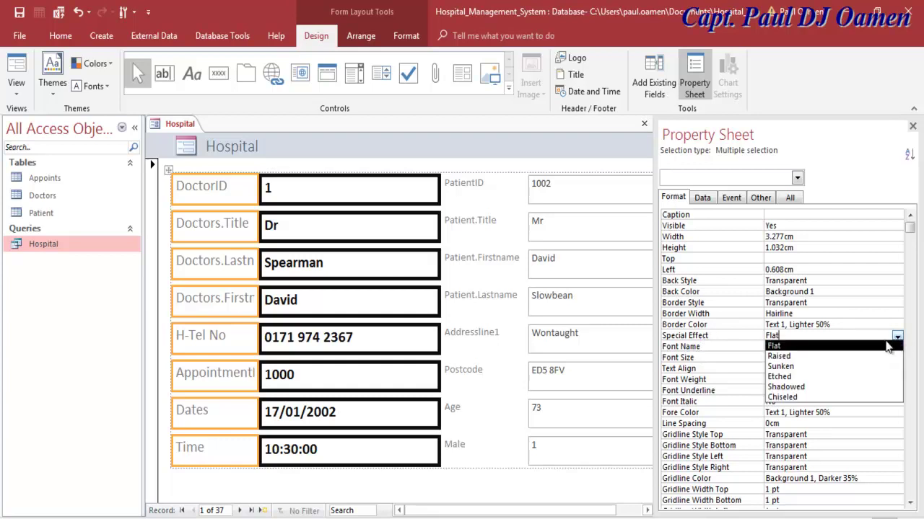
{"action": "left_click", "coordinate": [789, 357]}
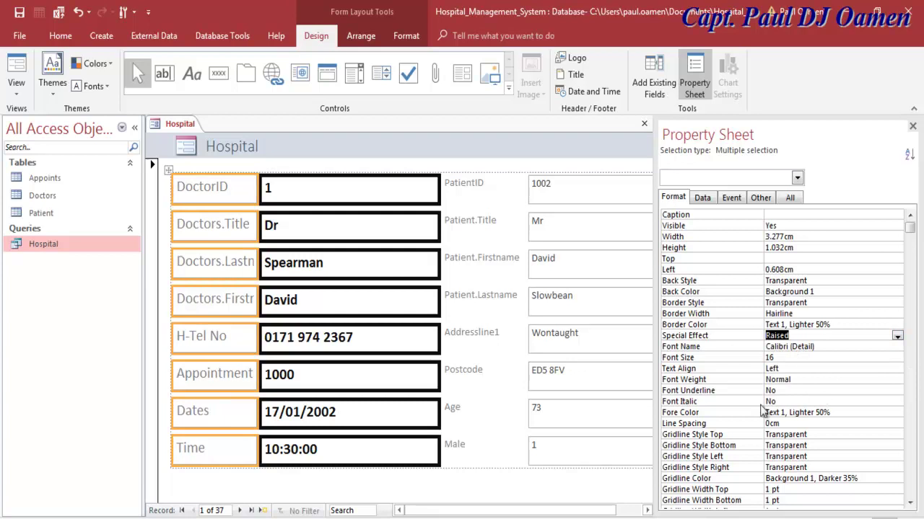
Step: Set the fore color of the DoctorID to Time labels to Text 1, Lighter 5% and their font weight to Bold
{"action": "left_click", "coordinate": [874, 414]}
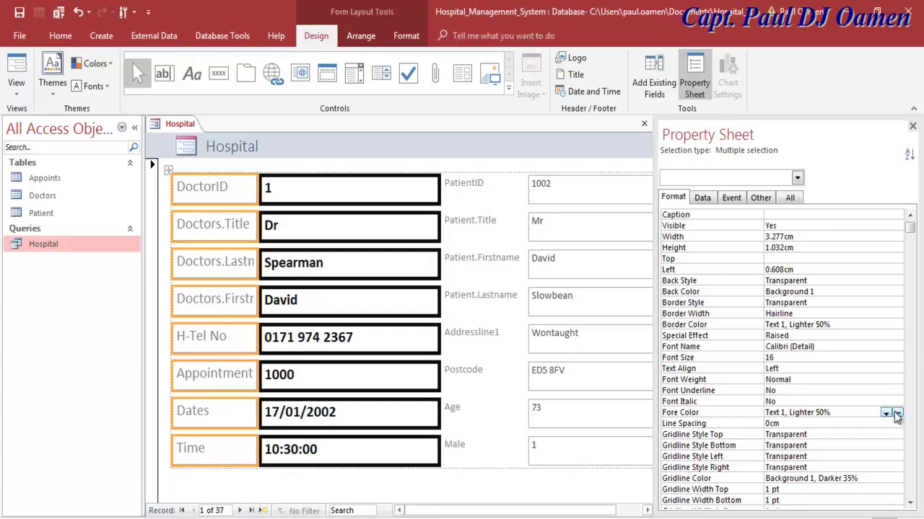
{"action": "left_click", "coordinate": [897, 413]}
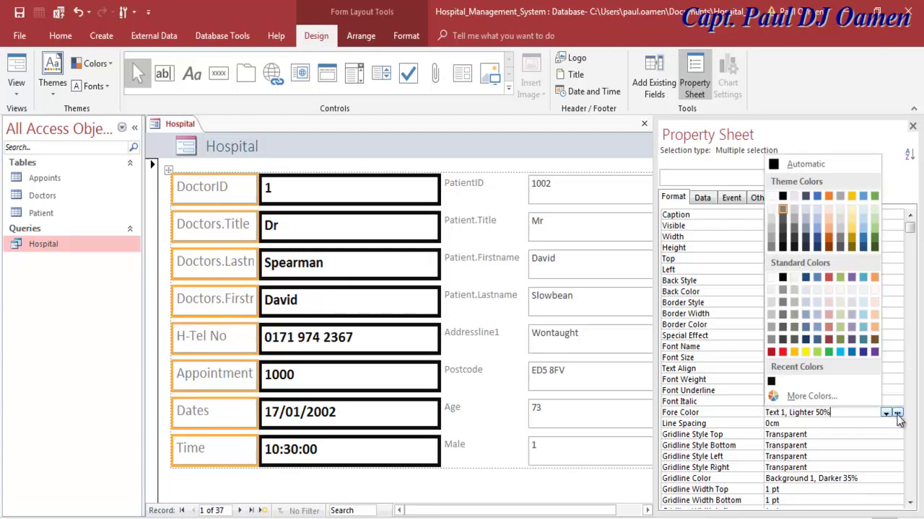
{"action": "left_click", "coordinate": [782, 248]}
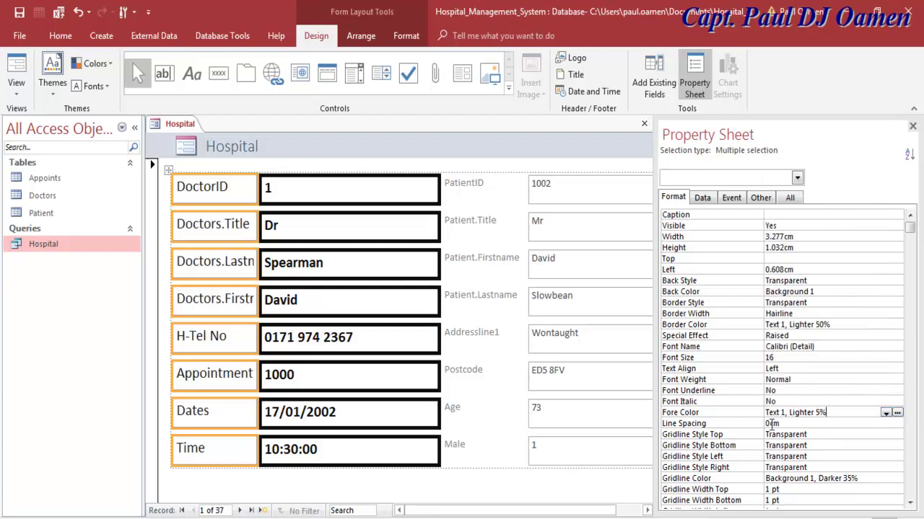
{"action": "left_click", "coordinate": [811, 378]}
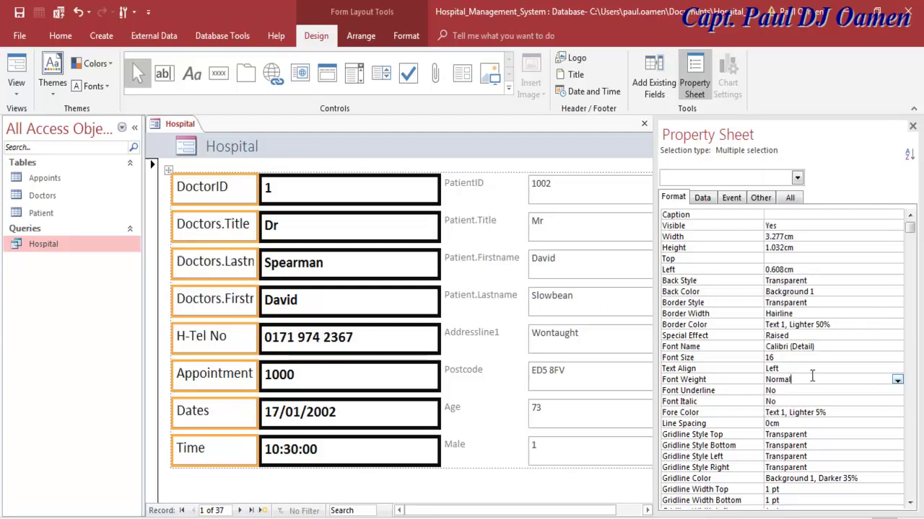
{"action": "left_click", "coordinate": [897, 379]}
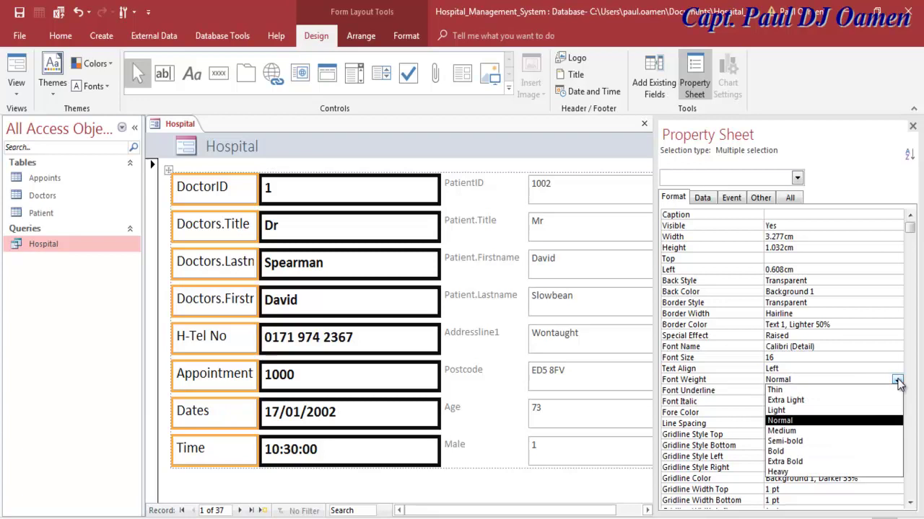
{"action": "left_click", "coordinate": [801, 453]}
Step: Set the back color of the form's Detail section to Background 1, Darker 5%
{"action": "left_click", "coordinate": [326, 490]}
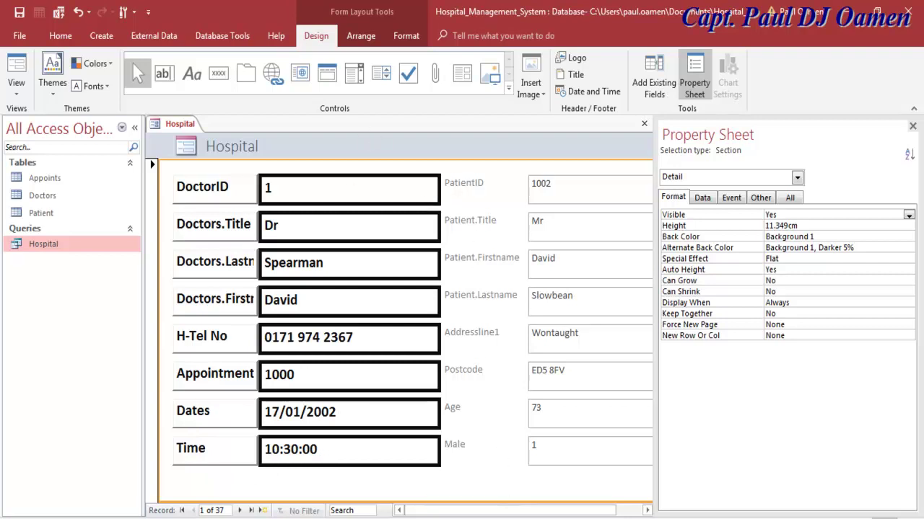
{"action": "left_click", "coordinate": [895, 237]}
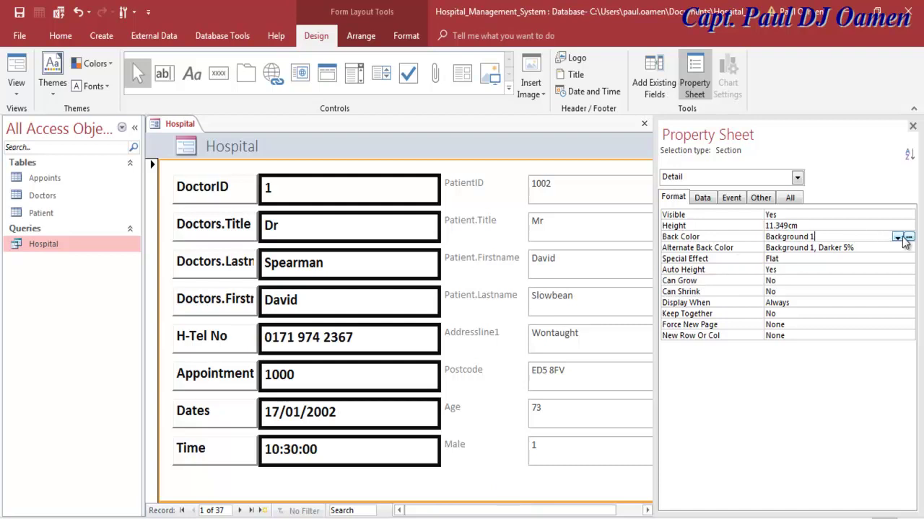
{"action": "left_click", "coordinate": [909, 238]}
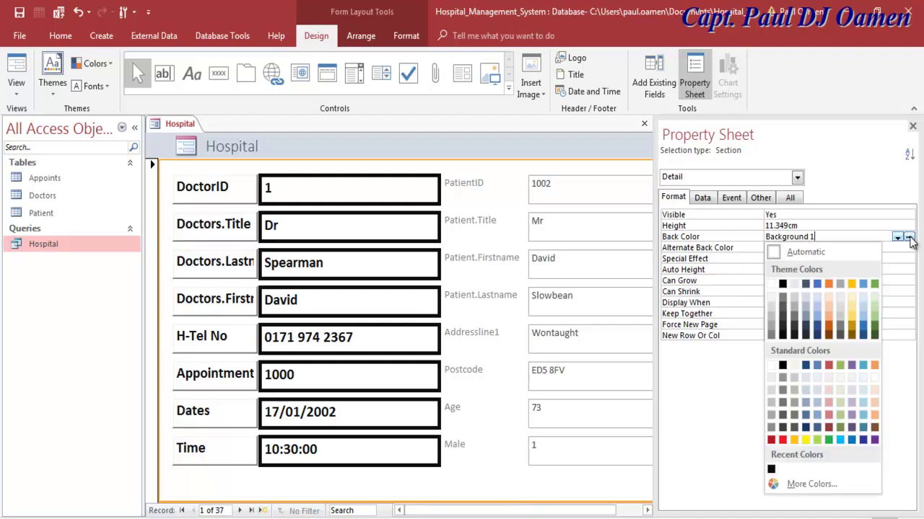
{"action": "left_click", "coordinate": [774, 299]}
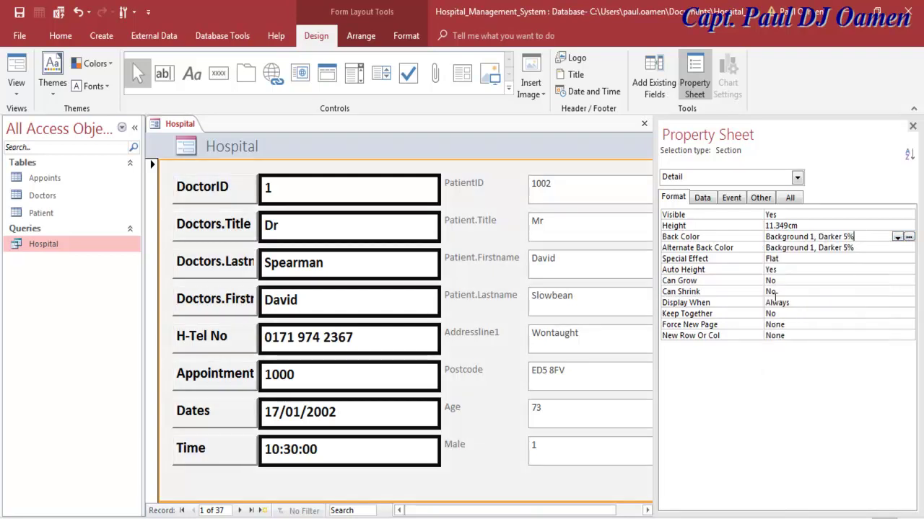
Step: Select the label column from PatientID to Male and set its special effect to Raised and font size to 16
{"action": "left_click", "coordinate": [489, 427]}
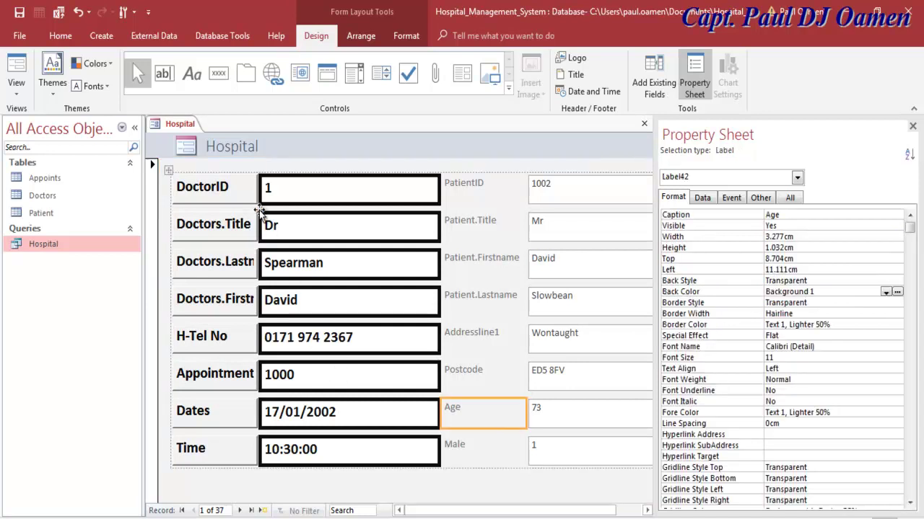
{"action": "left_click", "coordinate": [478, 173]}
{"action": "left_click", "coordinate": [477, 186]}
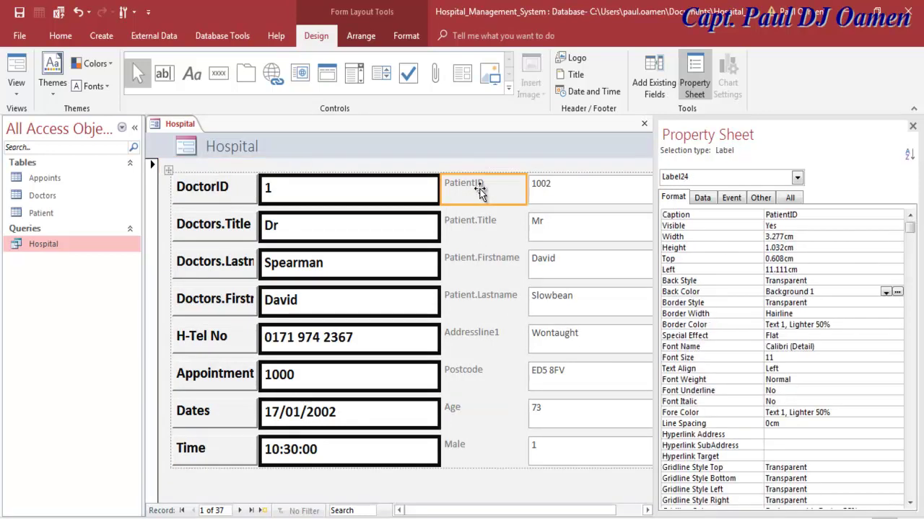
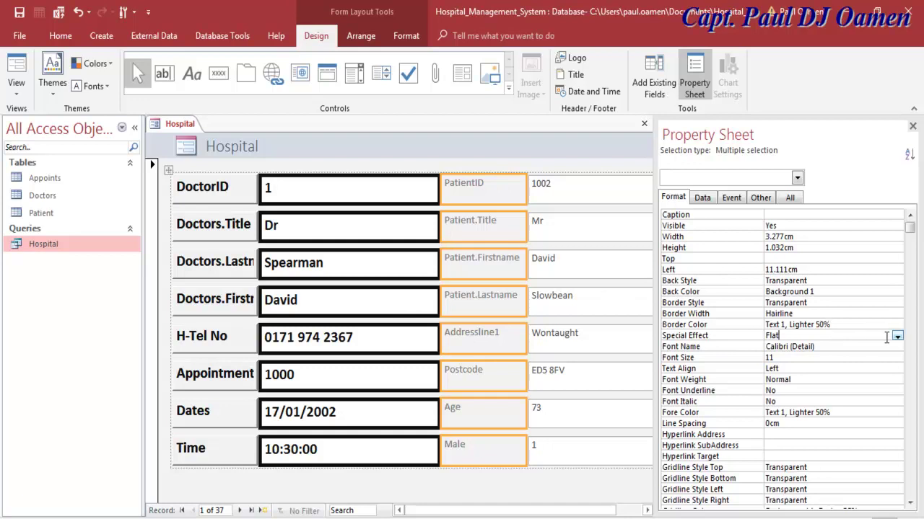
{"action": "left_click", "coordinate": [897, 337]}
{"action": "left_click", "coordinate": [779, 357]}
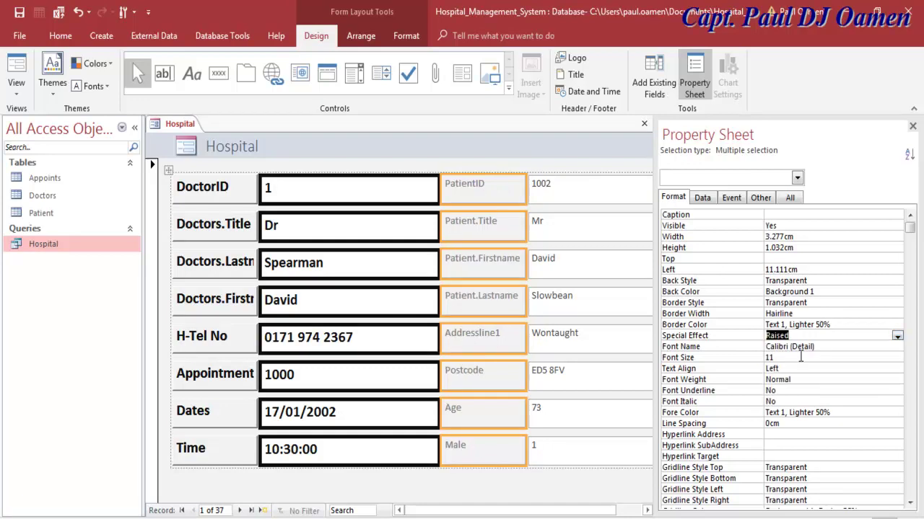
{"action": "left_click", "coordinate": [820, 358]}
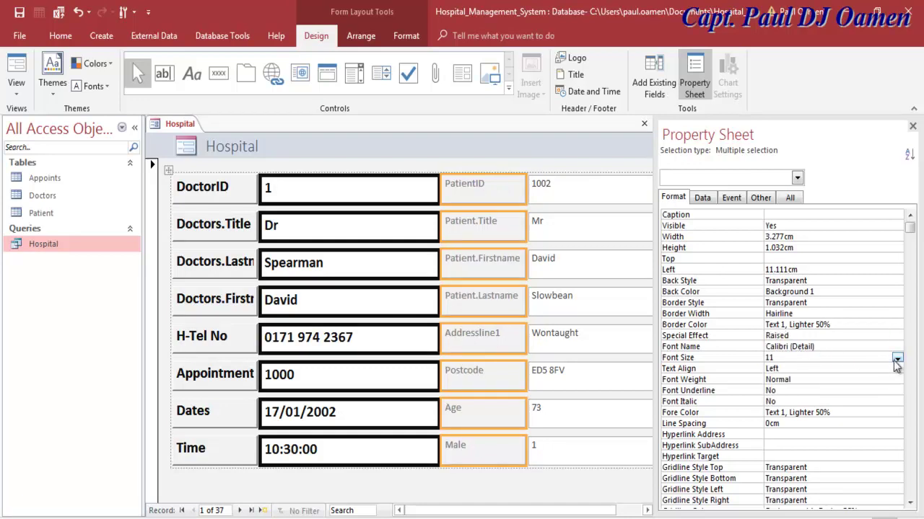
{"action": "left_click", "coordinate": [897, 358]}
{"action": "left_click", "coordinate": [772, 429]}
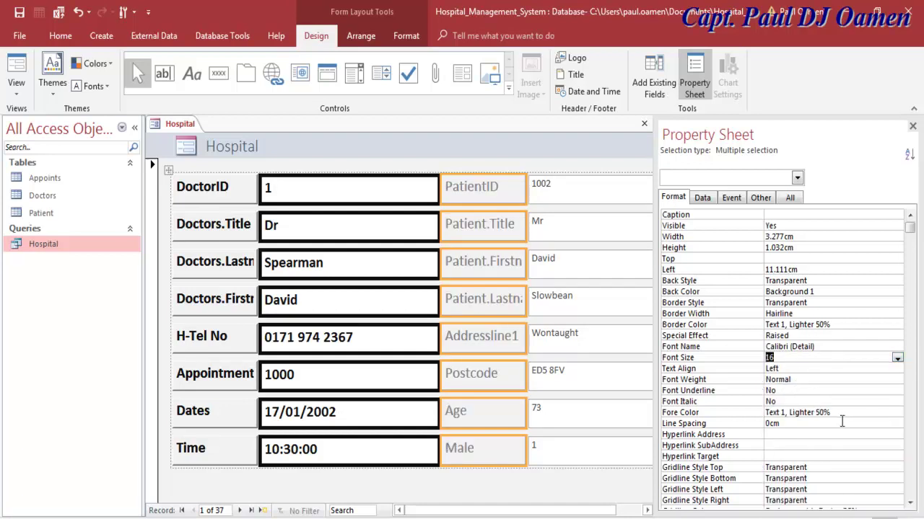
Step: Set the fore color of the PatientID to Male labels to Text 1, Lighter 5% and their font weight to Bold
{"action": "left_click", "coordinate": [866, 413]}
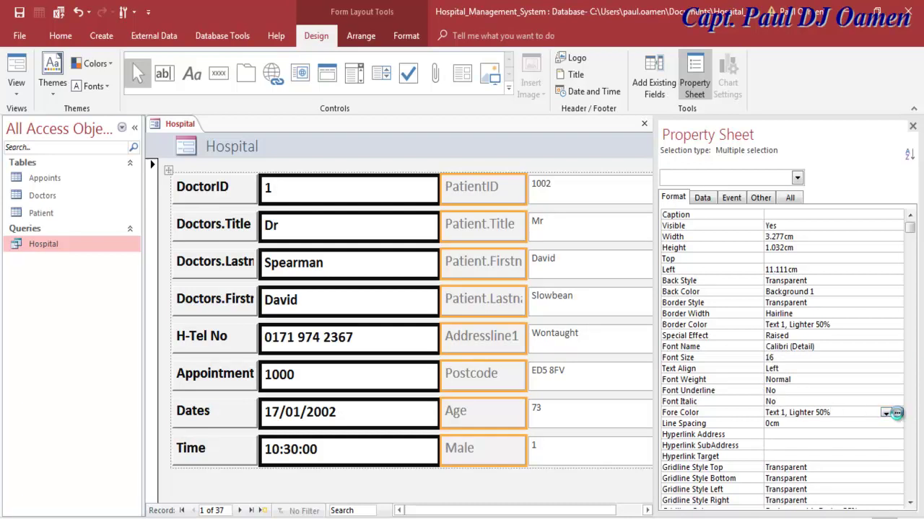
{"action": "left_click", "coordinate": [886, 413]}
{"action": "left_click", "coordinate": [783, 249]}
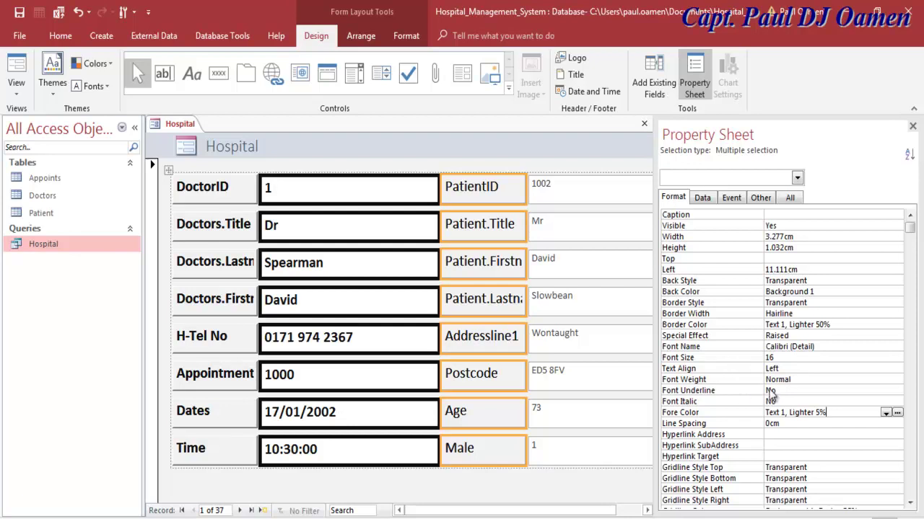
{"action": "left_click", "coordinate": [834, 381]}
{"action": "left_click", "coordinate": [896, 380]}
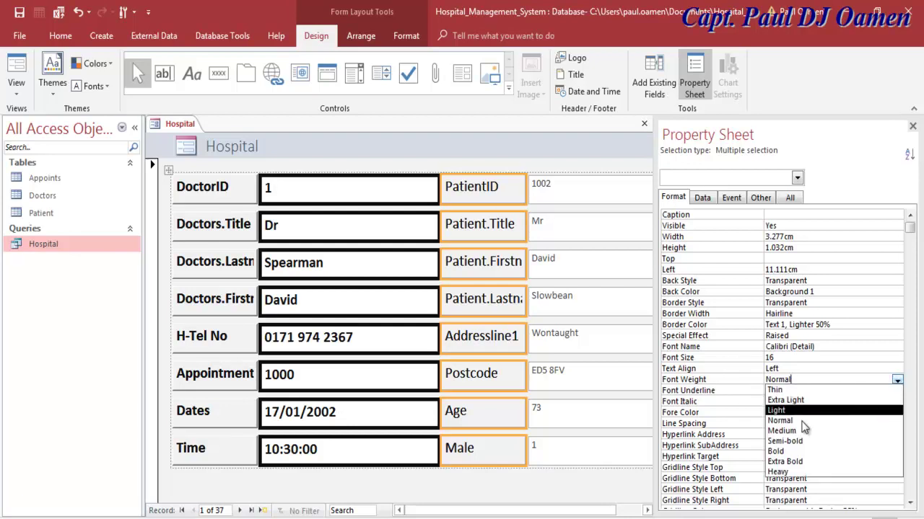
{"action": "left_click", "coordinate": [783, 452]}
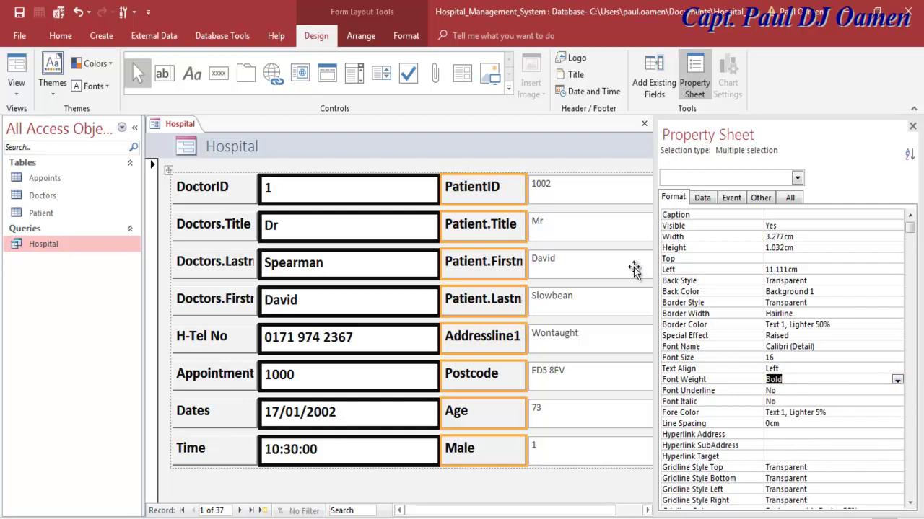
Step: Select the Patient.Title text box and collapse the Navigation Pane to make room for the form
{"action": "left_click", "coordinate": [608, 228]}
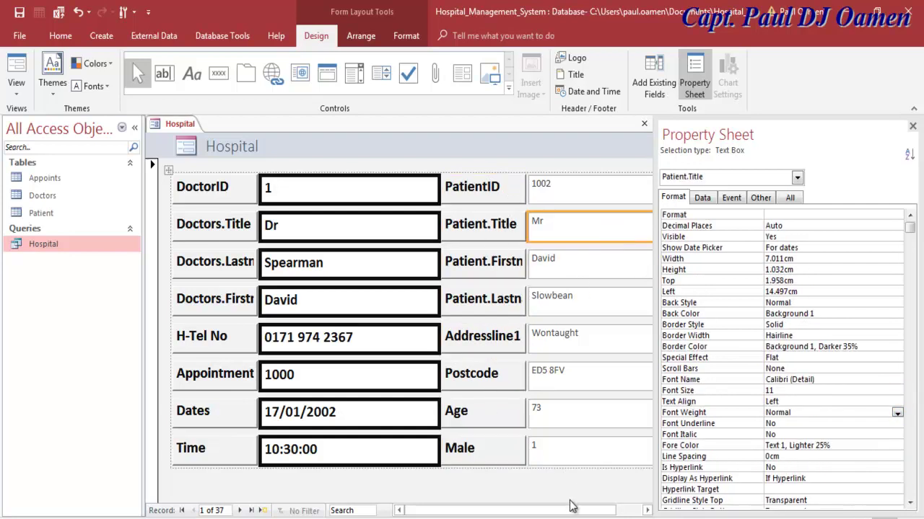
{"action": "left_click", "coordinate": [134, 128]}
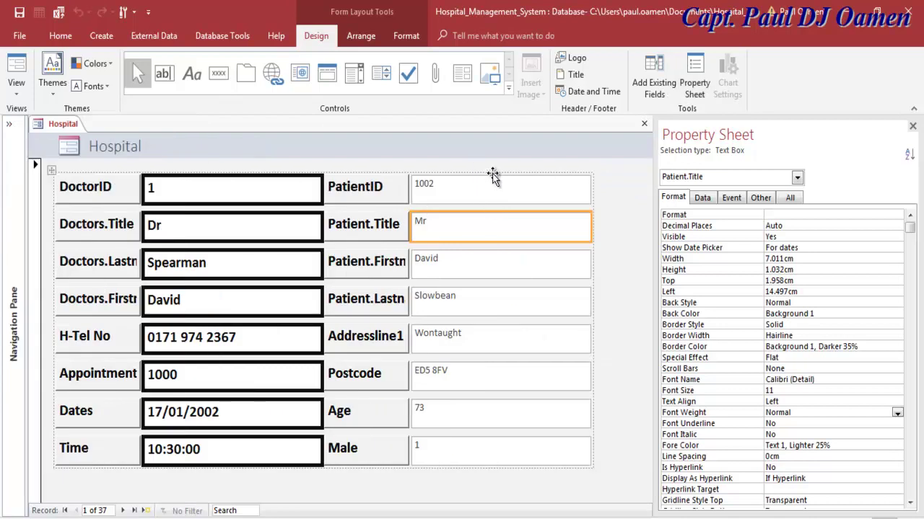
Step: Select the column of text boxes from PatientID to Male and set its font size to 16
{"action": "left_click", "coordinate": [494, 171]}
{"action": "left_click", "coordinate": [490, 180]}
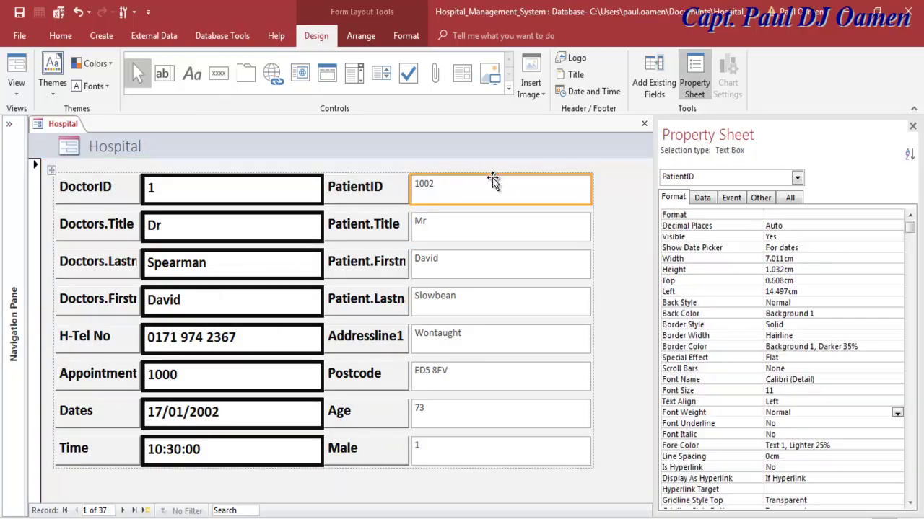
{"action": "left_click", "coordinate": [501, 171]}
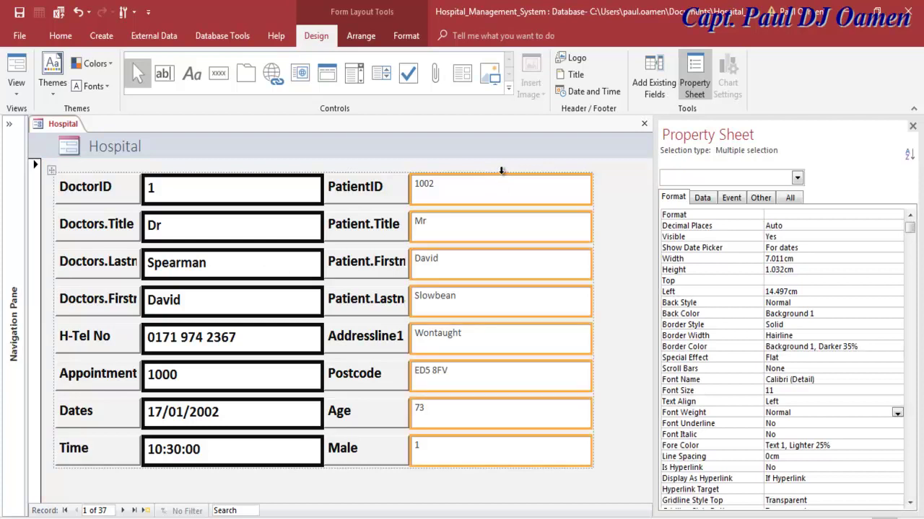
{"action": "left_click", "coordinate": [869, 389]}
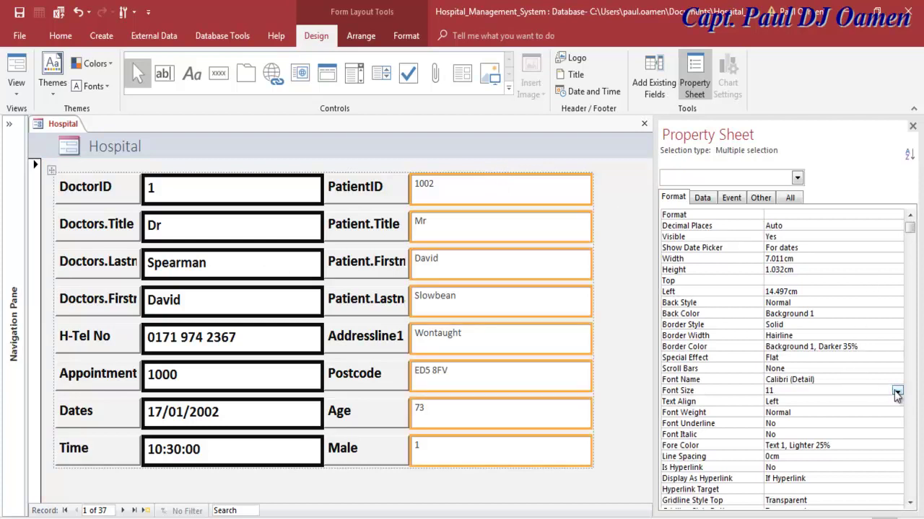
{"action": "left_click", "coordinate": [896, 391]}
{"action": "left_click", "coordinate": [777, 288]}
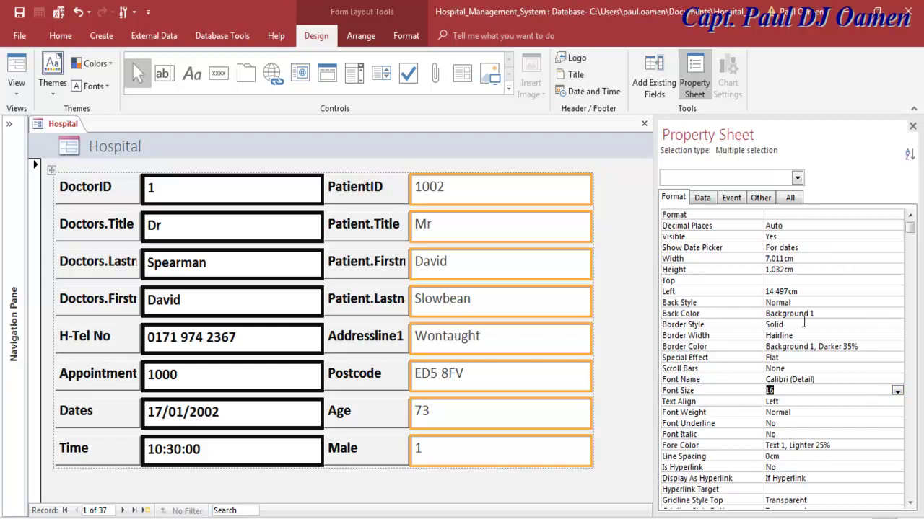
Step: Set the border width of the PatientID to Male text boxes to 4 pt and their border color to Text 1, Lighter 5%
{"action": "left_click", "coordinate": [806, 325]}
{"action": "left_click", "coordinate": [809, 334]}
{"action": "left_click", "coordinate": [897, 336]}
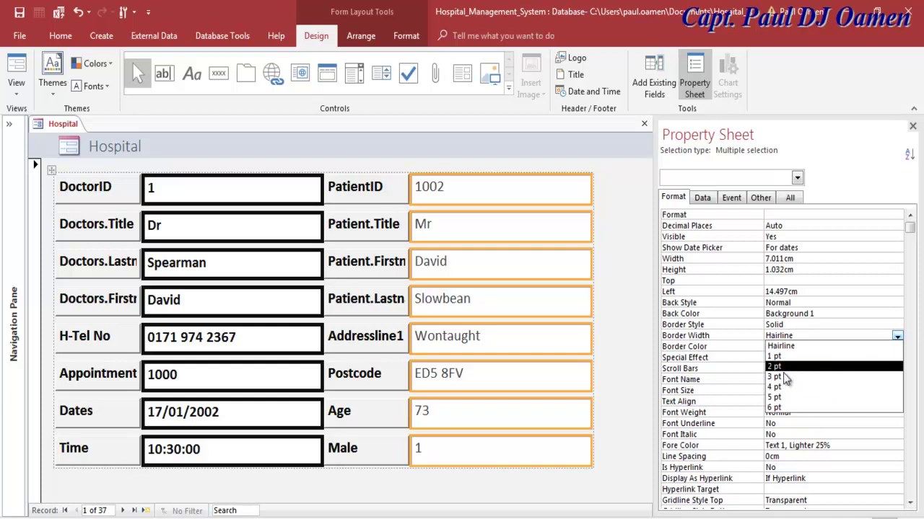
{"action": "left_click", "coordinate": [783, 387]}
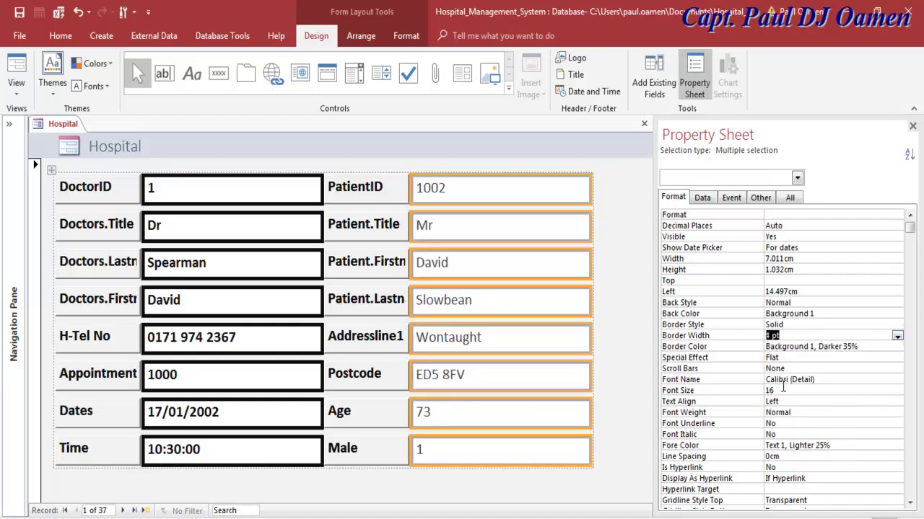
{"action": "left_click", "coordinate": [878, 347]}
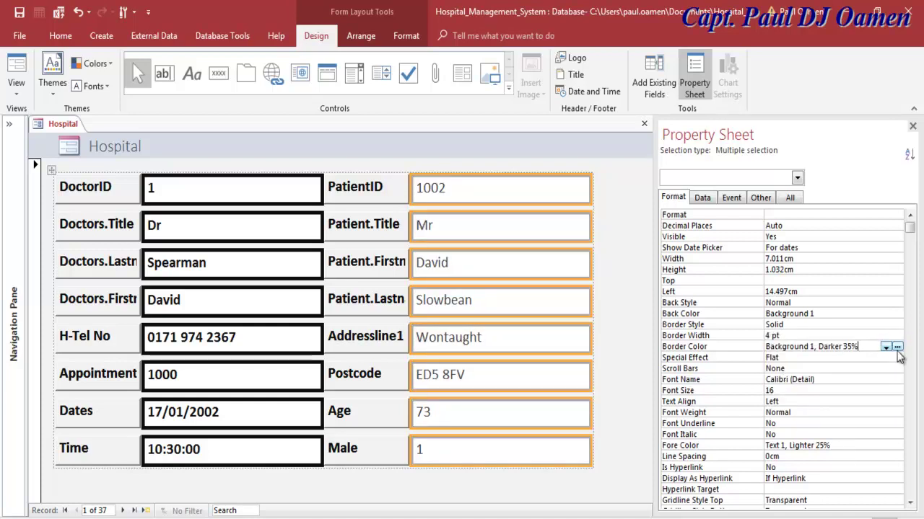
{"action": "left_click", "coordinate": [898, 347]}
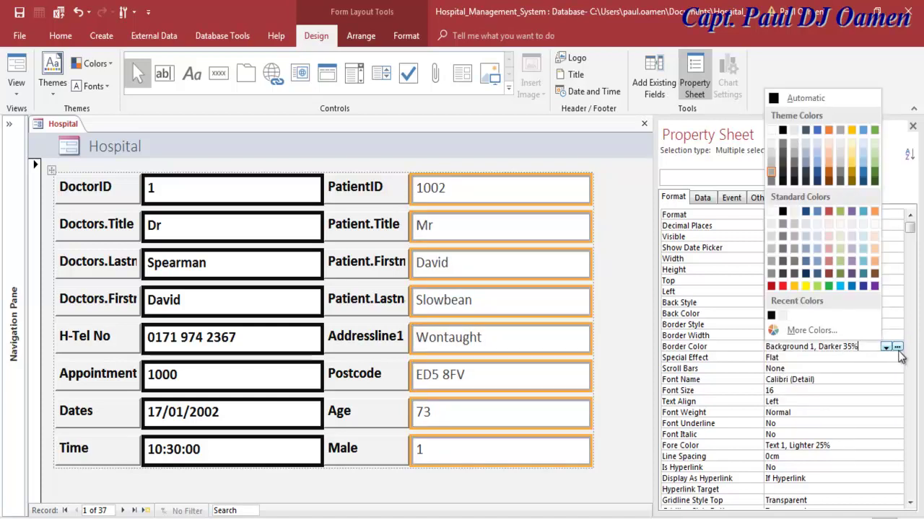
{"action": "left_click", "coordinate": [782, 181]}
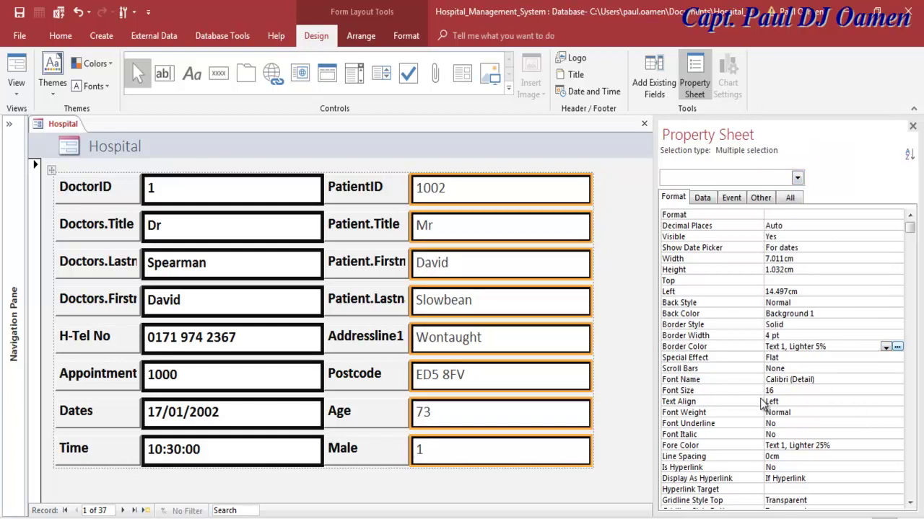
Step: Set the font weight of the PatientID to Male text boxes to Bold and their fore color to Text 1, Lighter 5%
{"action": "left_click", "coordinate": [812, 413]}
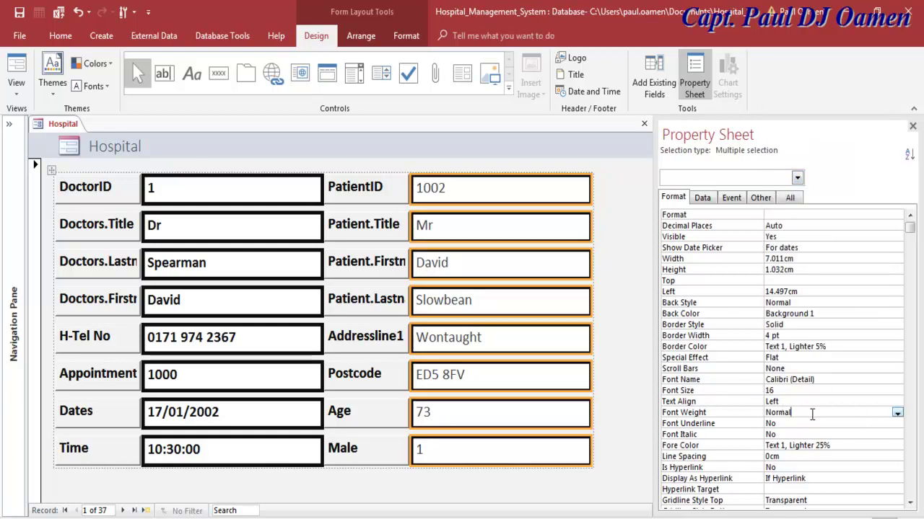
{"action": "left_click", "coordinate": [896, 414]}
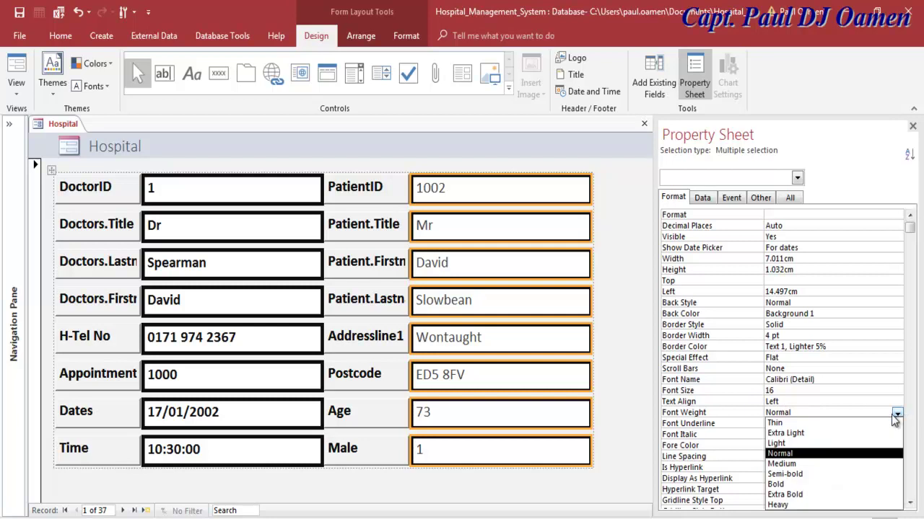
{"action": "left_click", "coordinate": [791, 484]}
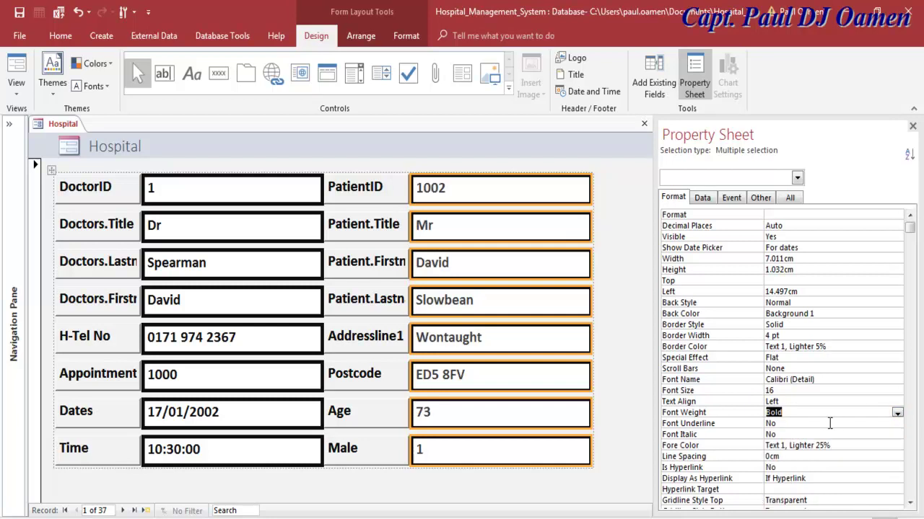
{"action": "left_click", "coordinate": [869, 446]}
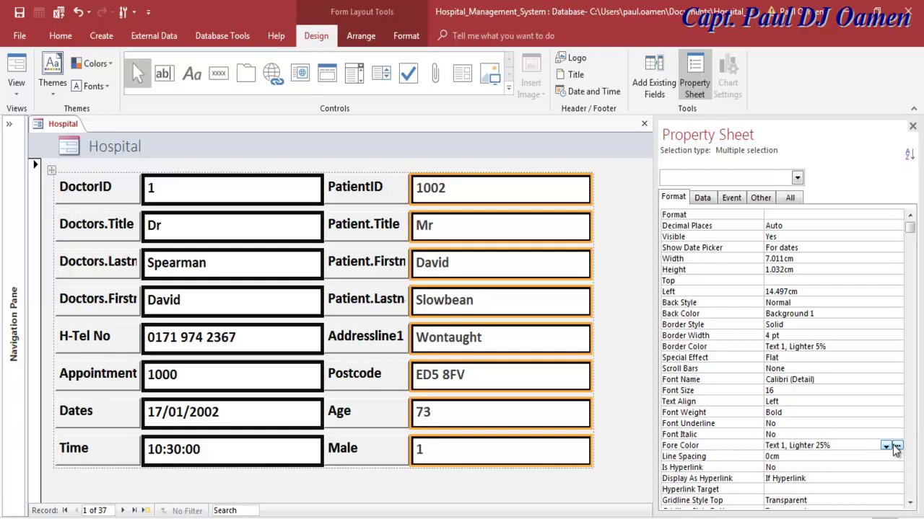
{"action": "left_click", "coordinate": [896, 447]}
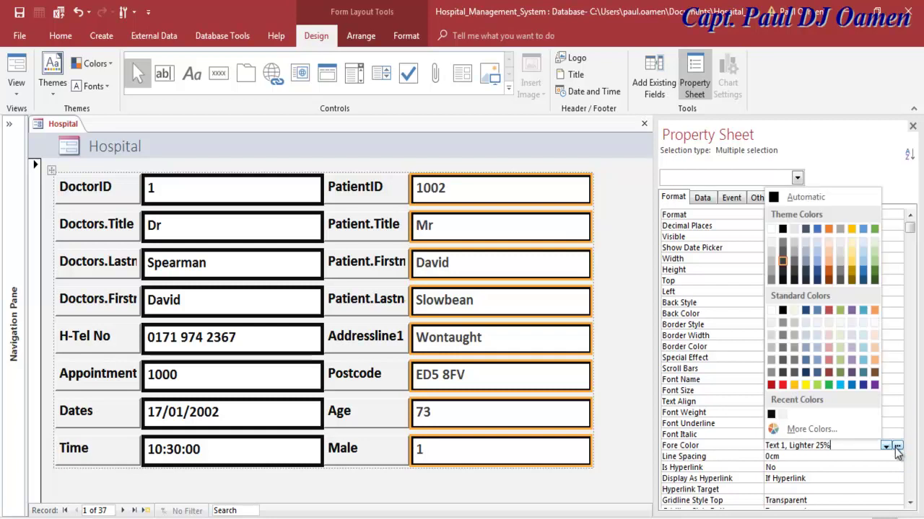
{"action": "left_click", "coordinate": [783, 281]}
{"action": "left_click", "coordinate": [627, 394]}
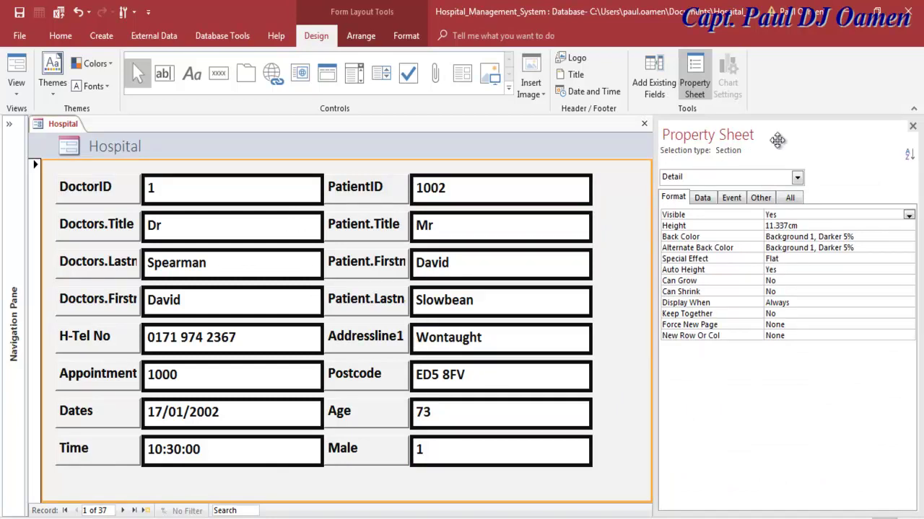
Step: Close the Property Sheet, open the Hospital form in Design View, and widen the form to about 34 cm
{"action": "left_click", "coordinate": [912, 127]}
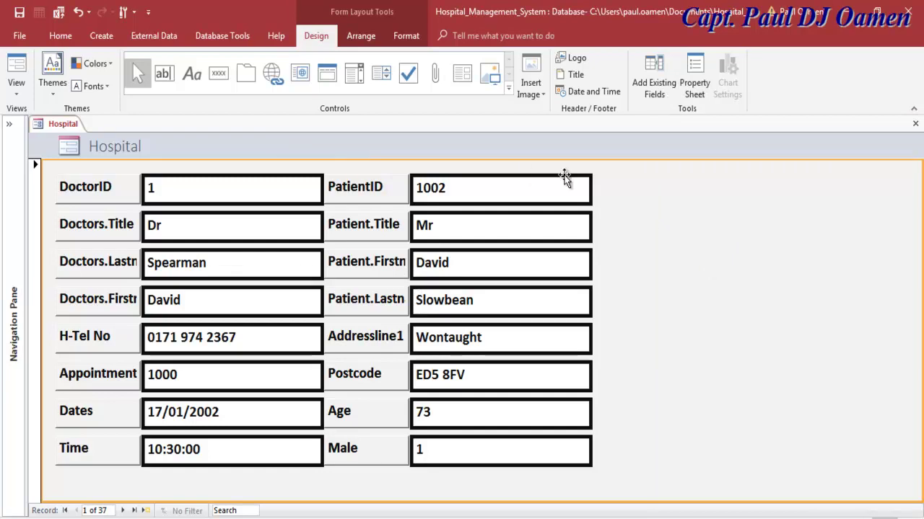
{"action": "right_click", "coordinate": [37, 124]}
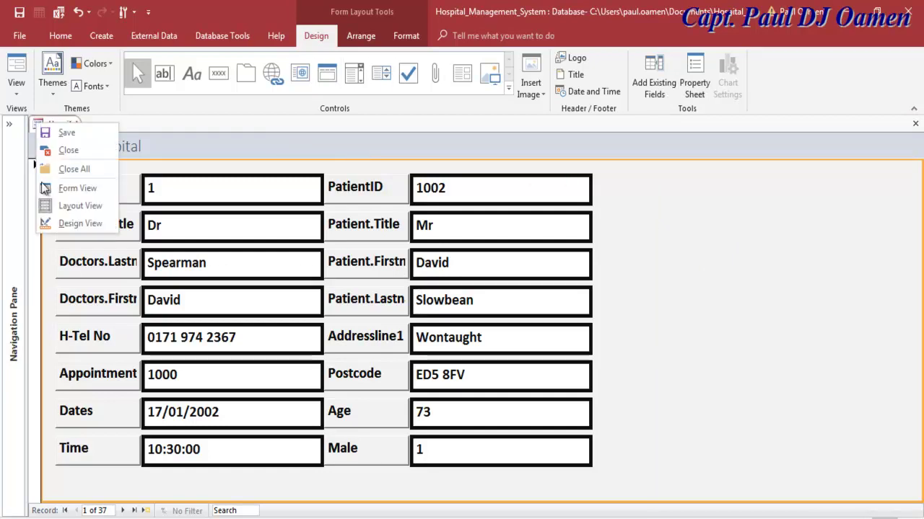
{"action": "left_click", "coordinate": [69, 224]}
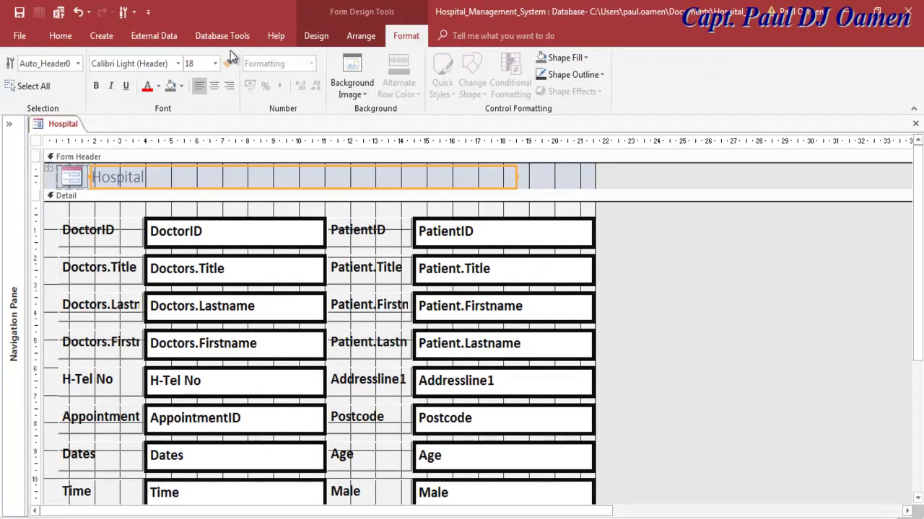
{"action": "left_click", "coordinate": [320, 35]}
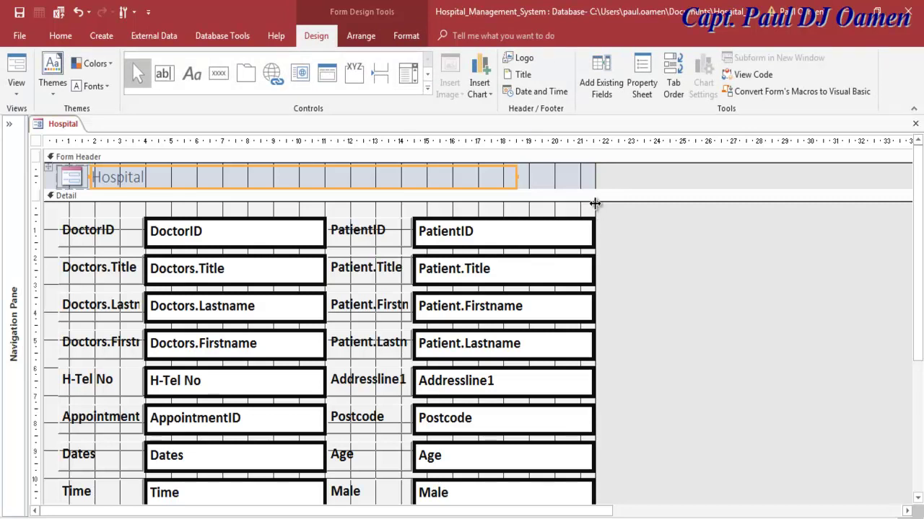
{"action": "left_click_drag", "start_coordinate": [596, 201], "coordinate": [909, 241]}
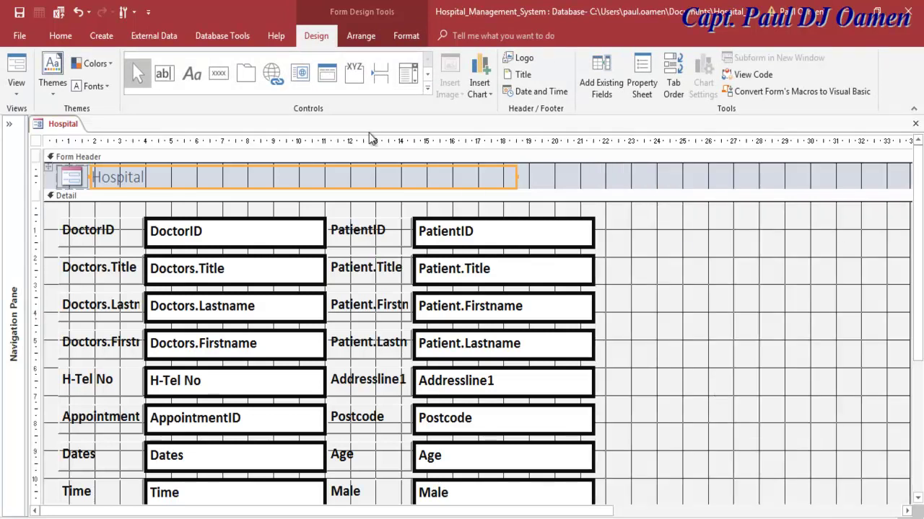
Step: Add an unbound list box about 12 cm wide beside the patient text boxes without using the wizard, and delete its attached label
{"action": "left_click", "coordinate": [427, 89]}
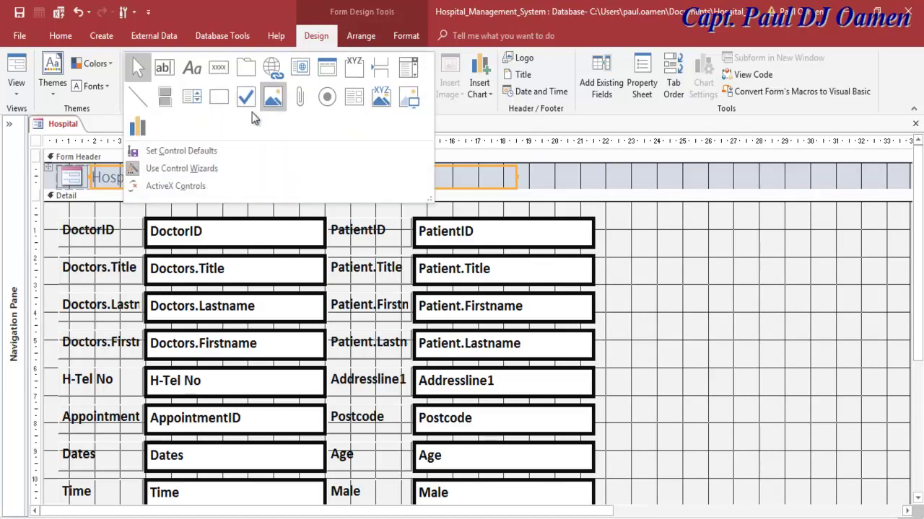
{"action": "left_click", "coordinate": [188, 100]}
{"action": "left_click_drag", "start_coordinate": [603, 218], "coordinate": [907, 508]}
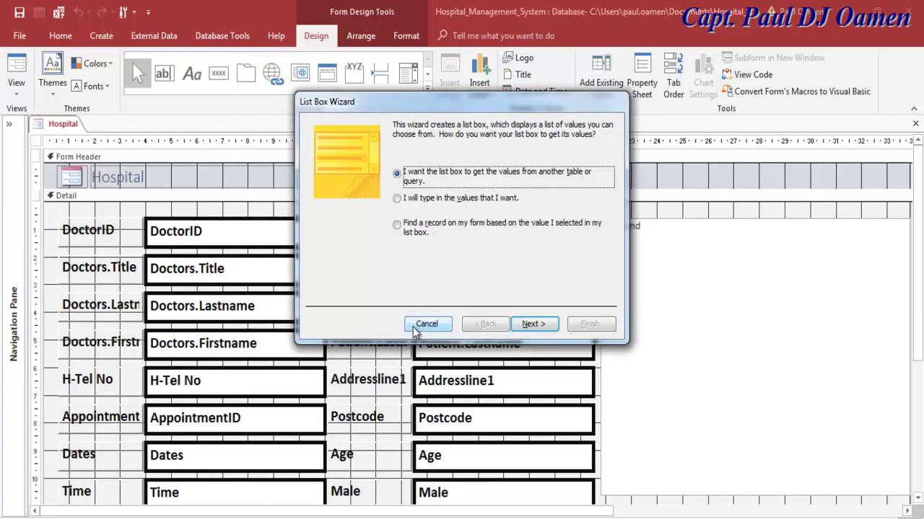
{"action": "left_click", "coordinate": [425, 324]}
{"action": "left_click", "coordinate": [646, 209]}
{"action": "left_click", "coordinate": [546, 228]}
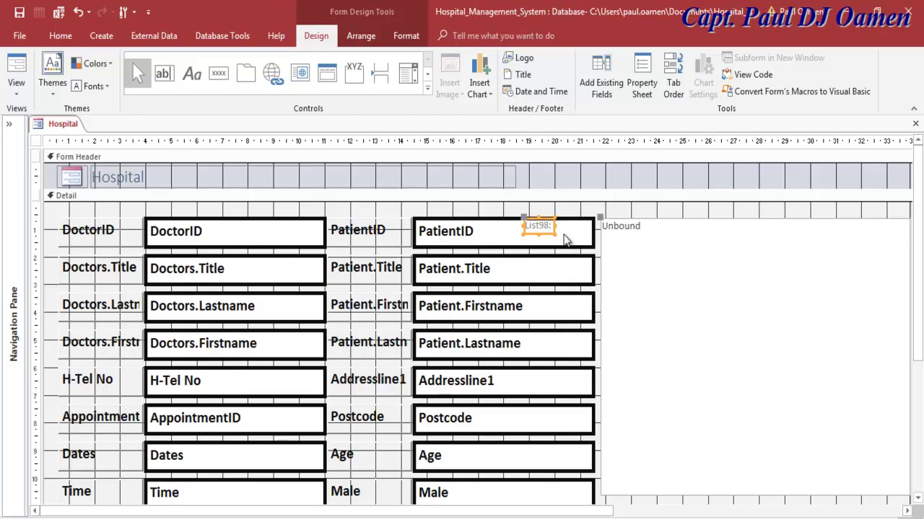
{"action": "key", "text": "Delete"}
Step: Lengthen the list box to about 10.4 cm, level with the Male row, and extend the Detail section to about 16 cm high
{"action": "left_click", "coordinate": [660, 250]}
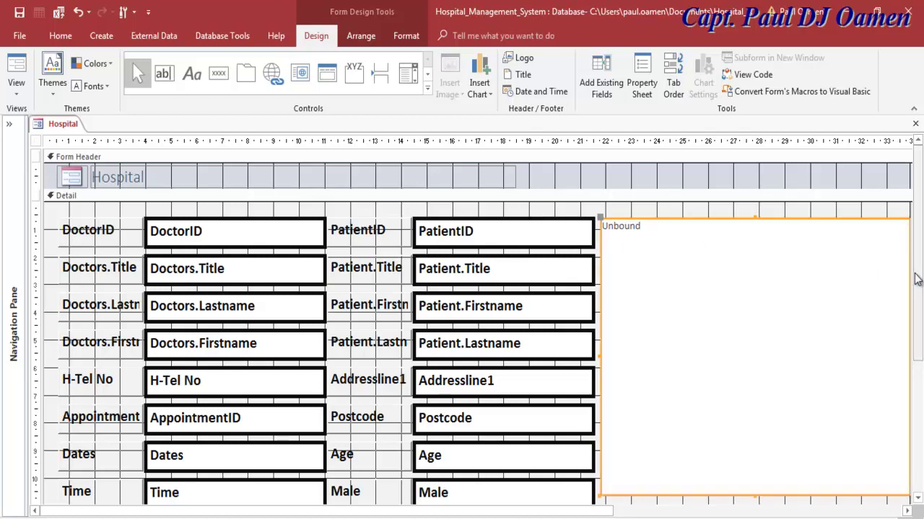
{"action": "left_click_drag", "start_coordinate": [917, 272], "coordinate": [919, 324]}
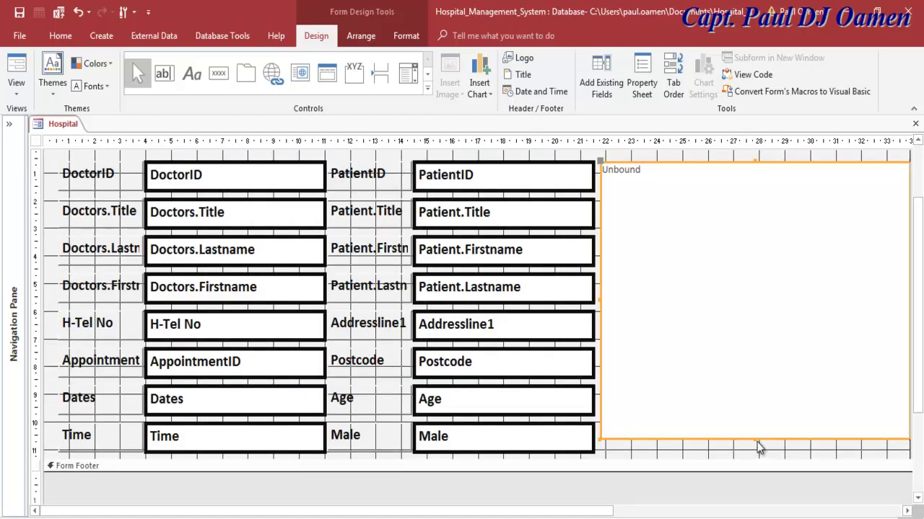
{"action": "left_click_drag", "start_coordinate": [755, 438], "coordinate": [756, 451]}
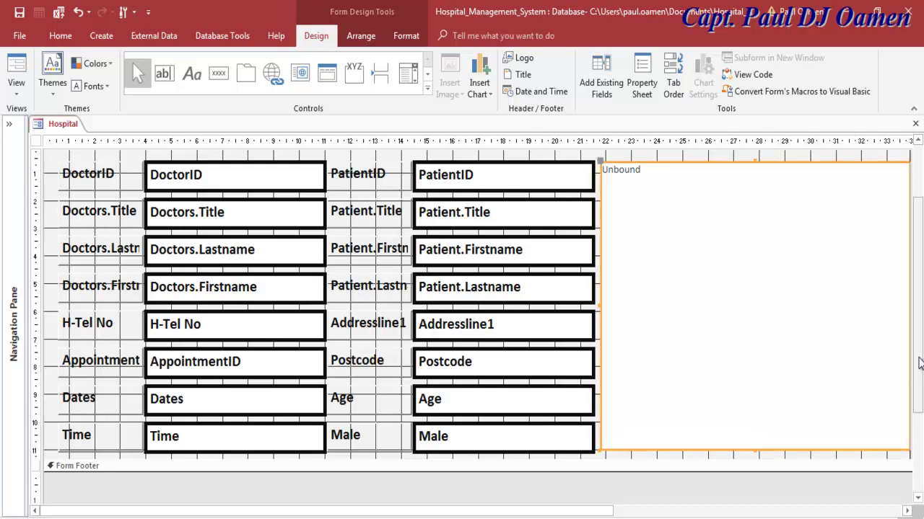
{"action": "scroll", "coordinate": [719, 446], "scroll_direction": "down", "scroll_amount": 3}
{"action": "left_click_drag", "start_coordinate": [536, 376], "coordinate": [515, 496]}
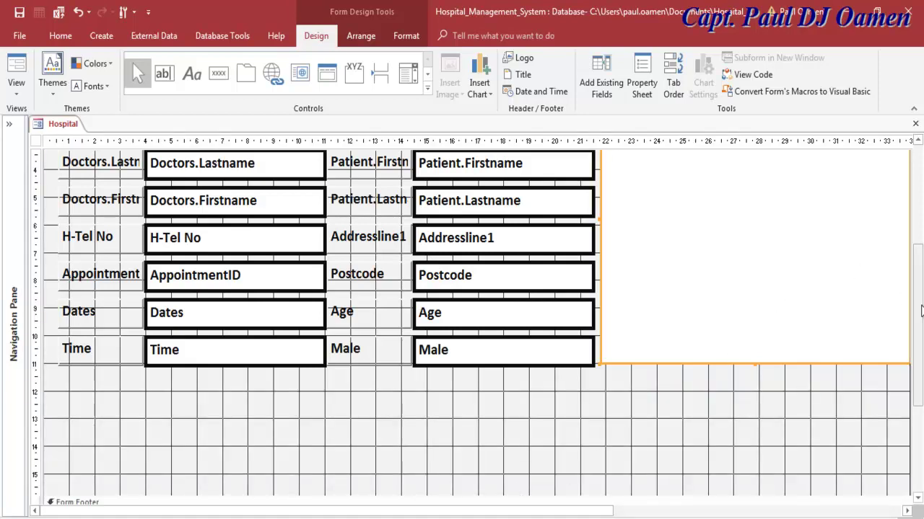
Step: Set the unbound list box's border width to 4 pt and its font size to 12
{"action": "scroll", "coordinate": [769, 268], "scroll_direction": "up", "scroll_amount": 2}
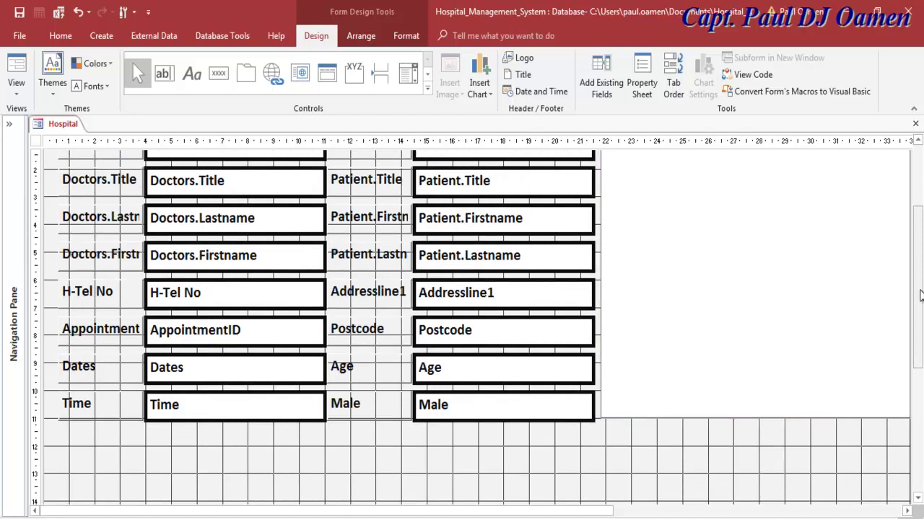
{"action": "scroll", "coordinate": [919, 294], "scroll_direction": "up", "scroll_amount": 2}
{"action": "left_click", "coordinate": [605, 209]}
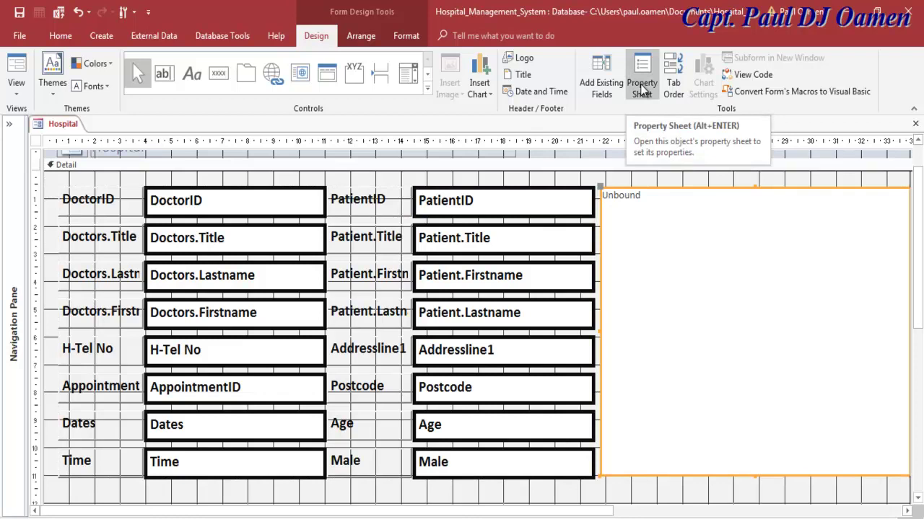
{"action": "left_click", "coordinate": [642, 90]}
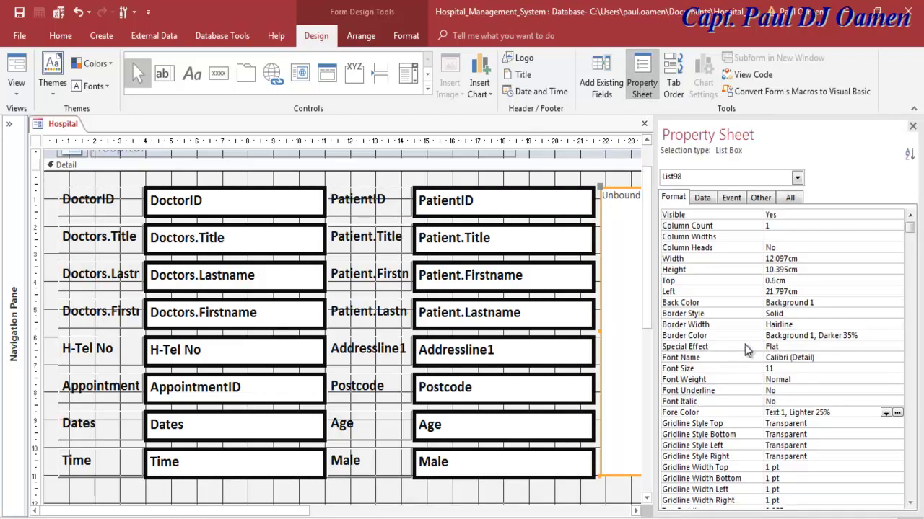
{"action": "left_click", "coordinate": [827, 324]}
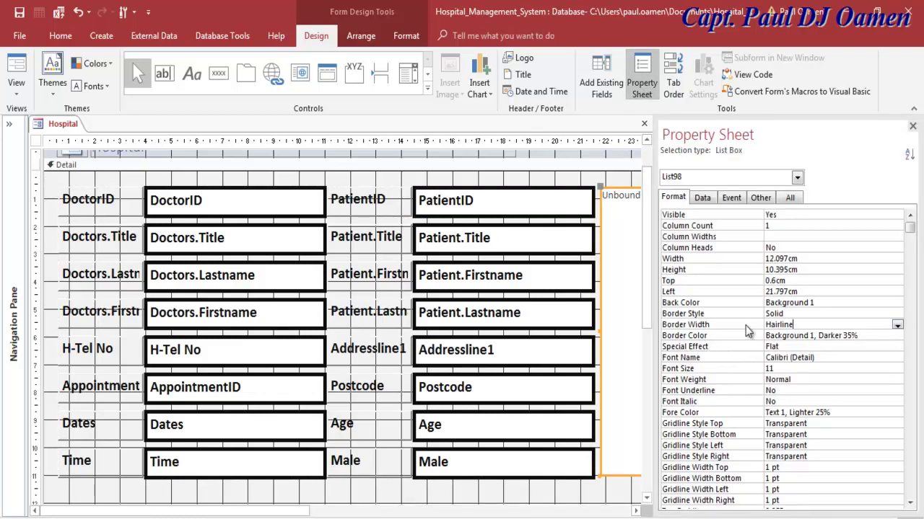
{"action": "left_click", "coordinate": [897, 325]}
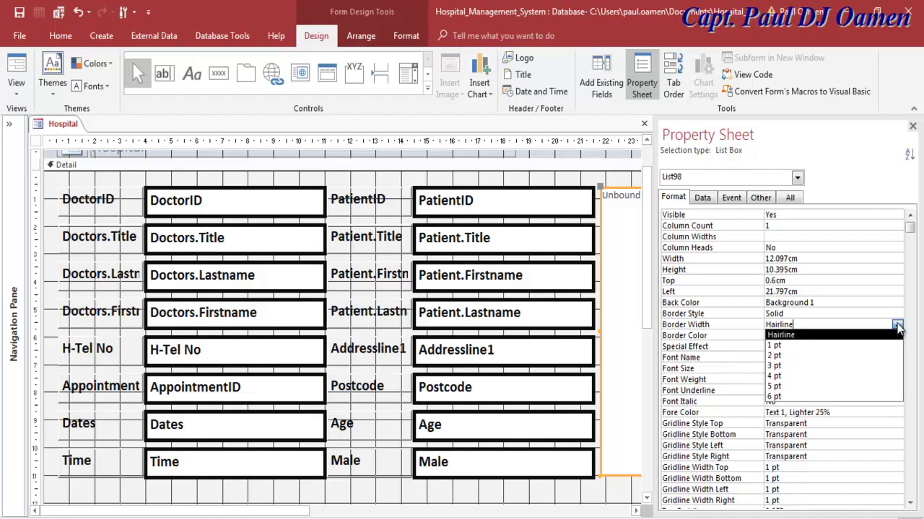
{"action": "left_click", "coordinate": [785, 377]}
{"action": "left_click", "coordinate": [821, 370]}
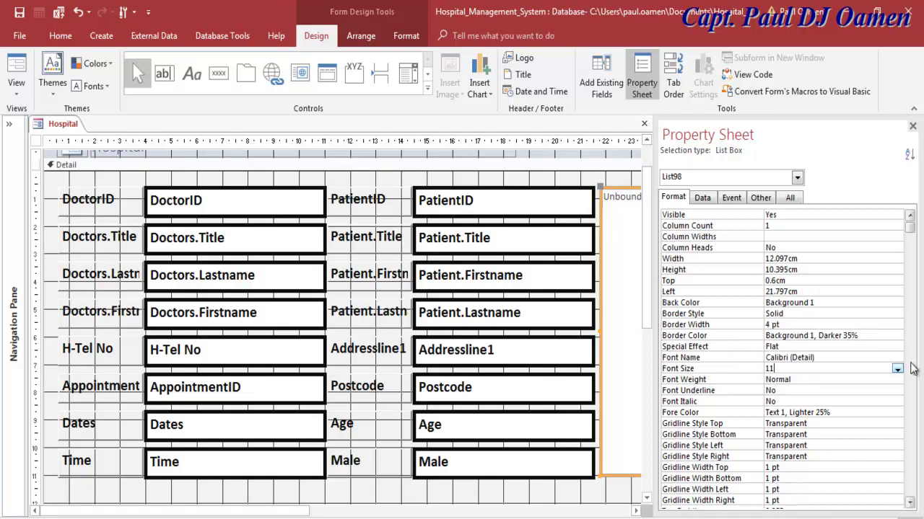
{"action": "left_click", "coordinate": [897, 368]}
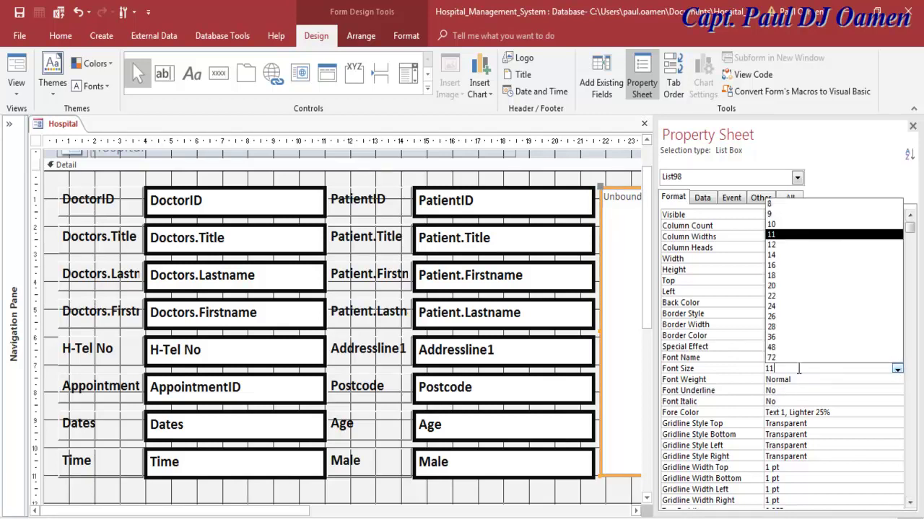
{"action": "left_click", "coordinate": [780, 245]}
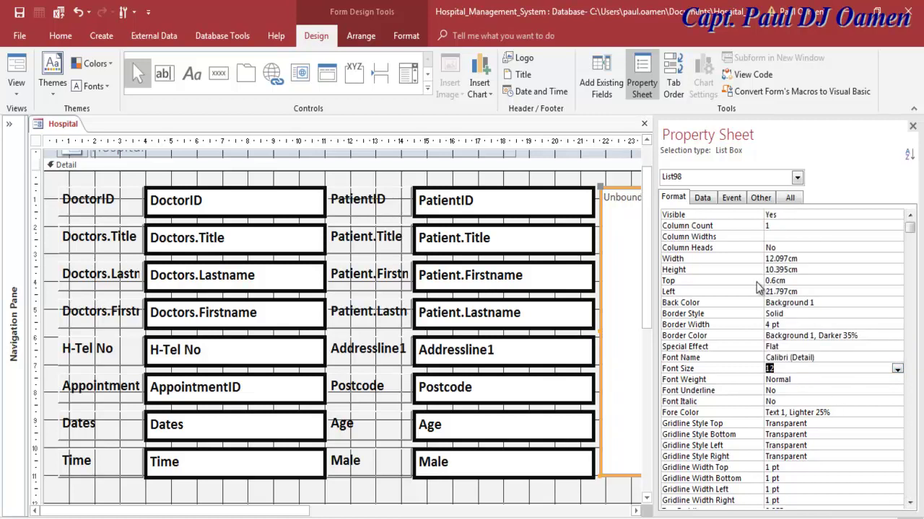
Step: Turn on column heads for the unbound list box and set its column count to 16
{"action": "left_click", "coordinate": [796, 247]}
{"action": "left_click", "coordinate": [897, 248]}
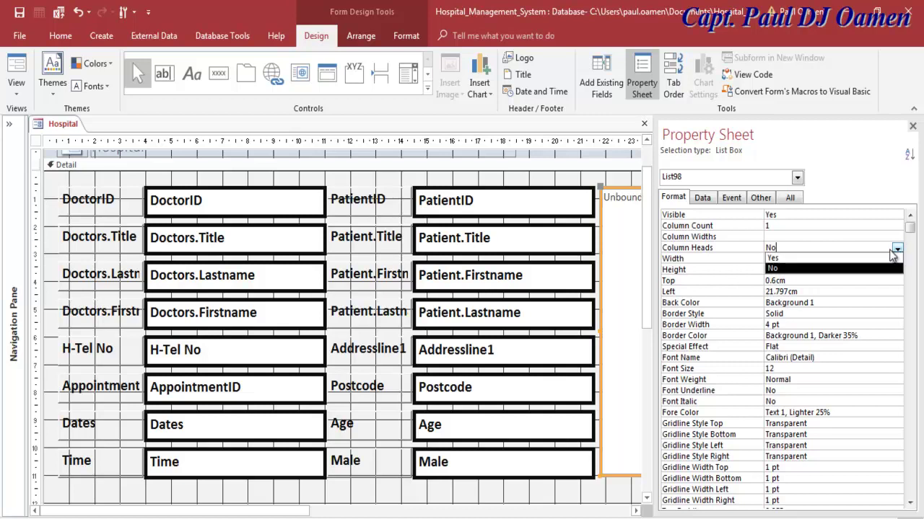
{"action": "left_click", "coordinate": [780, 259]}
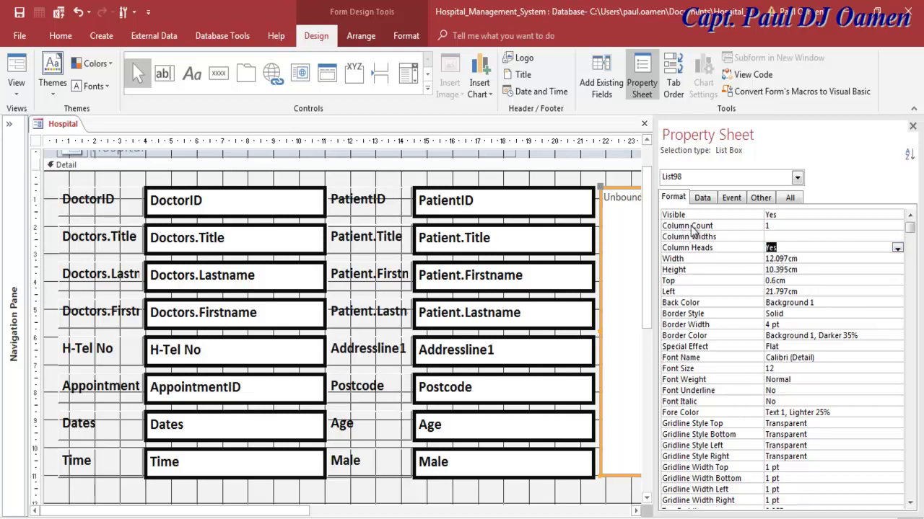
{"action": "left_click", "coordinate": [775, 226]}
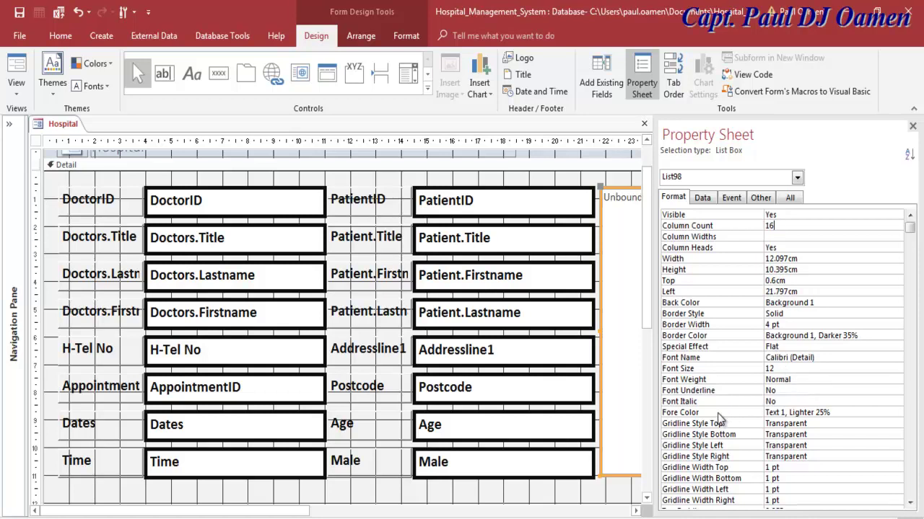
Step: Set the list box's fore color to Text 1, Lighter 5% and its font weight to Bold
{"action": "left_click", "coordinate": [863, 412]}
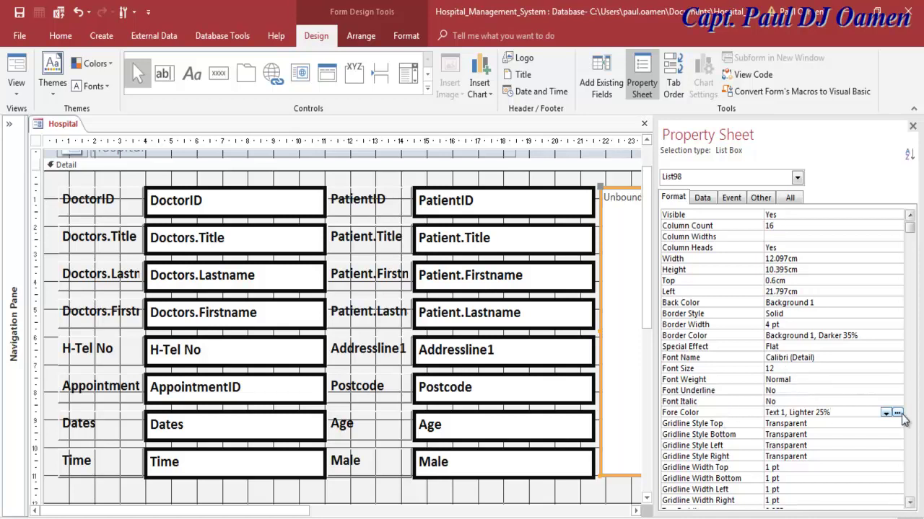
{"action": "left_click", "coordinate": [886, 412]}
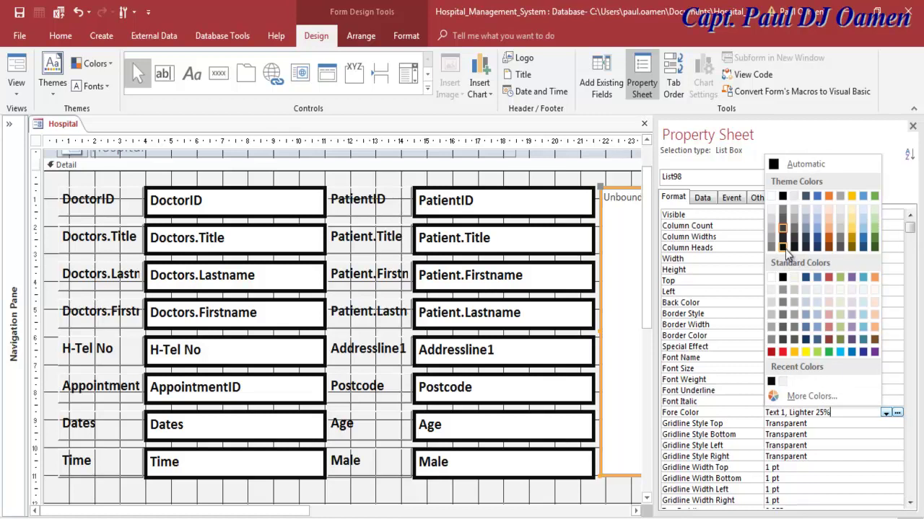
{"action": "left_click", "coordinate": [785, 248]}
{"action": "left_click", "coordinate": [847, 380]}
{"action": "left_click", "coordinate": [897, 380]}
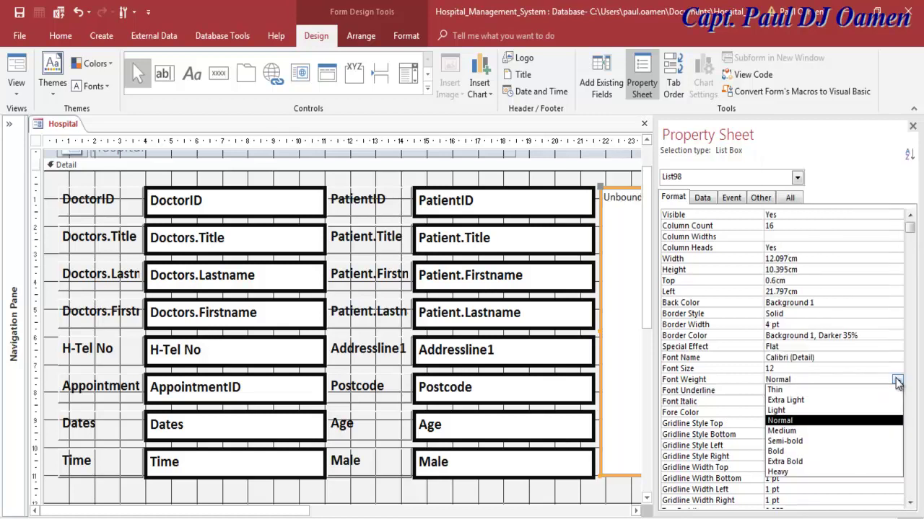
{"action": "left_click", "coordinate": [807, 452]}
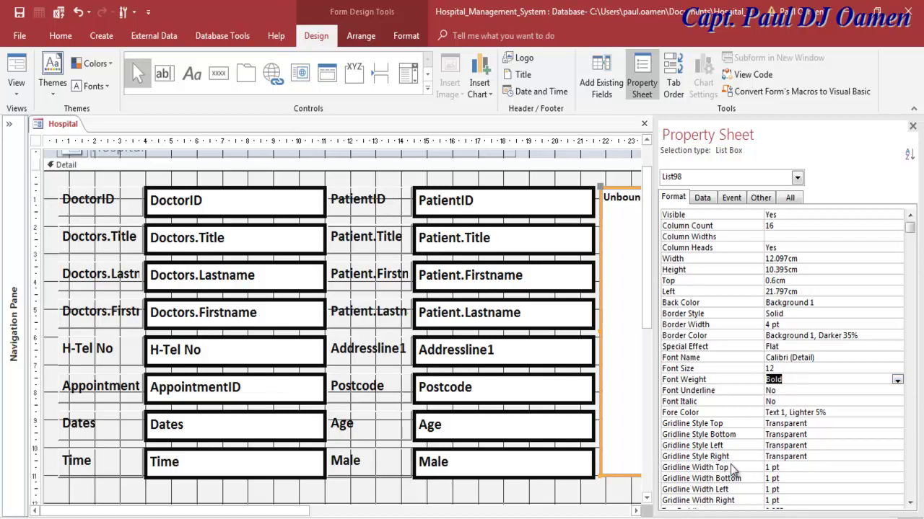
Step: Set the unbound list box's border color to Text 1, Lighter 5% and close the Property Sheet
{"action": "left_click", "coordinate": [591, 479]}
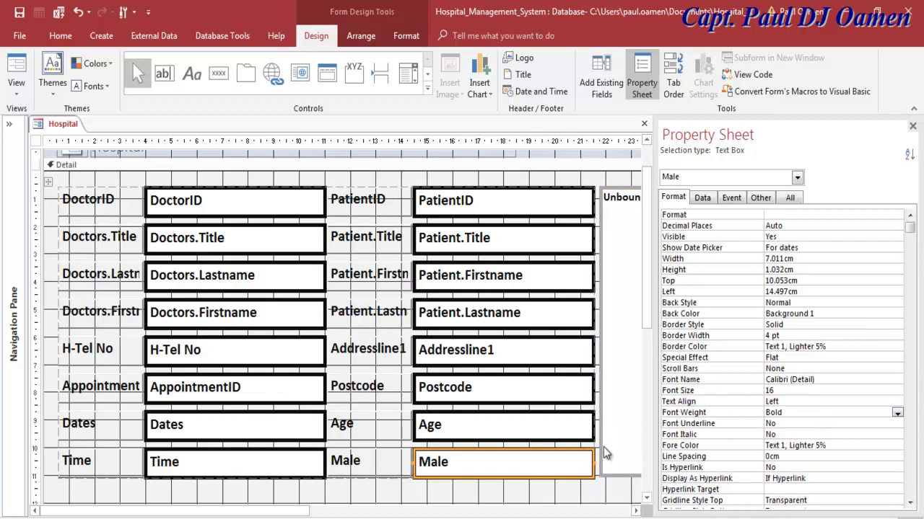
{"action": "left_click", "coordinate": [605, 453]}
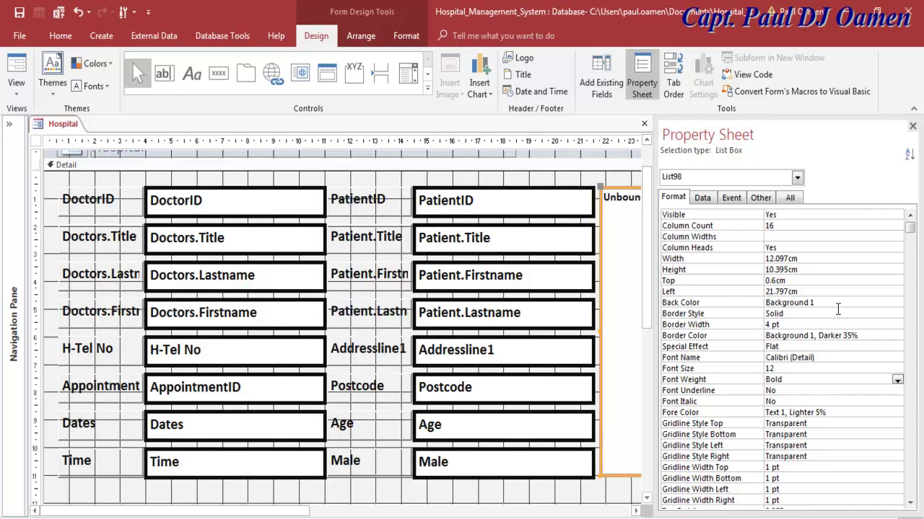
{"action": "left_click", "coordinate": [871, 335]}
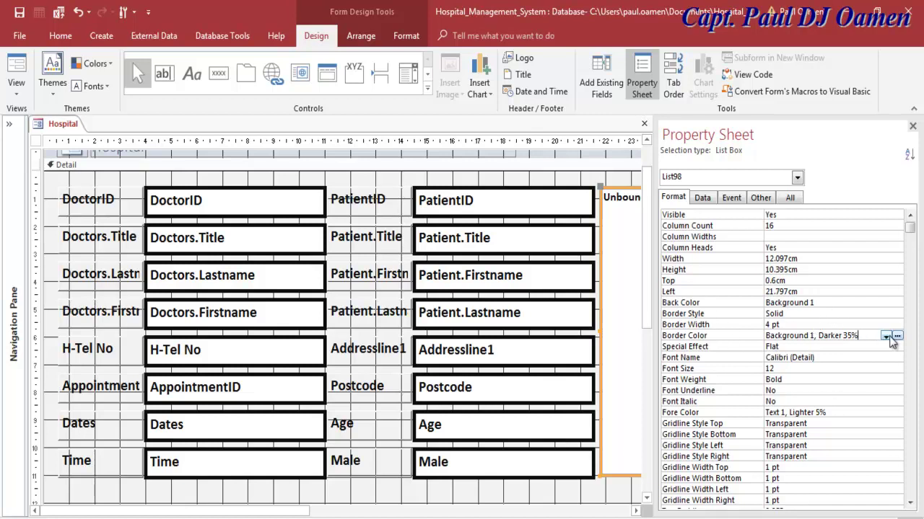
{"action": "left_click", "coordinate": [886, 336]}
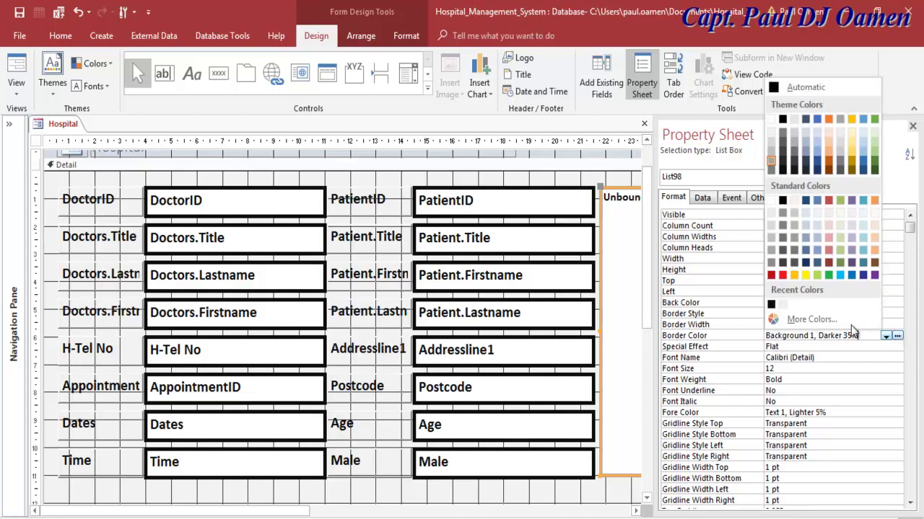
{"action": "left_click", "coordinate": [784, 171]}
{"action": "left_click", "coordinate": [596, 498]}
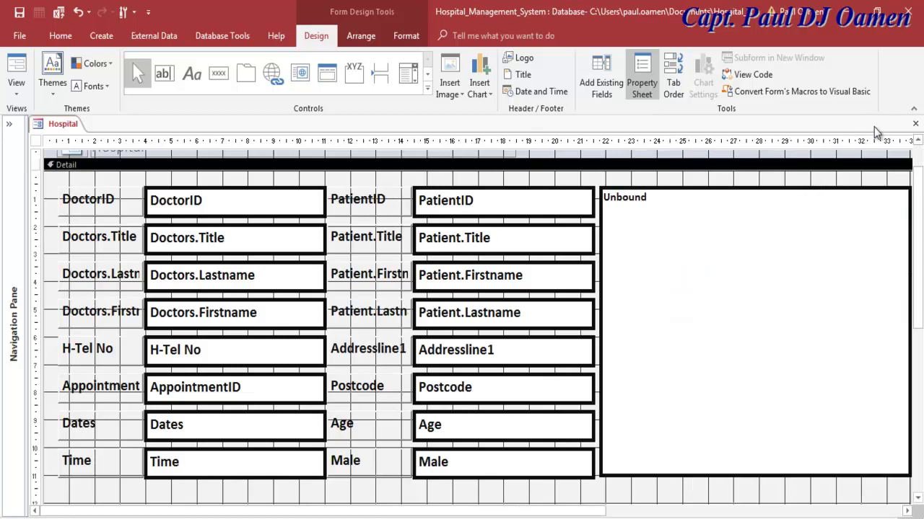
{"action": "left_click", "coordinate": [912, 126]}
Step: Switch the Hospital form to Form View and check how the list box looks beside the patient fields
{"action": "right_click", "coordinate": [47, 128]}
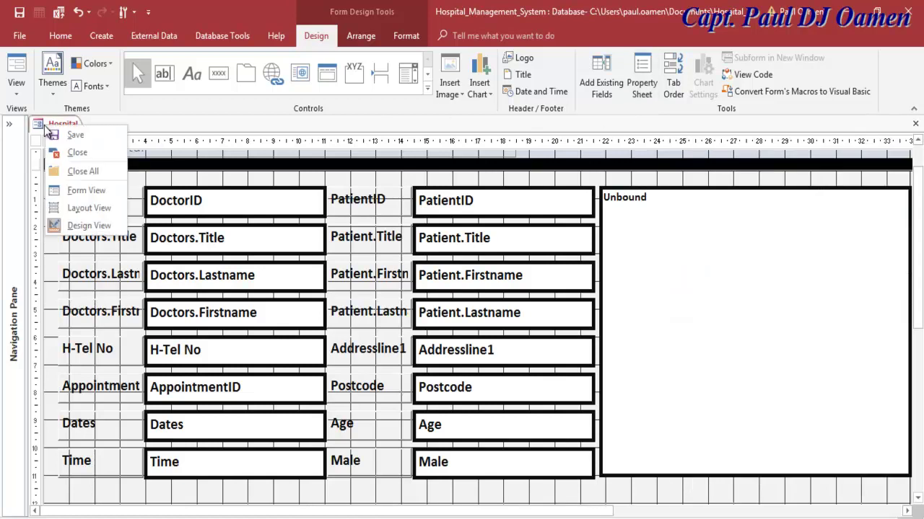
{"action": "left_click", "coordinate": [80, 195]}
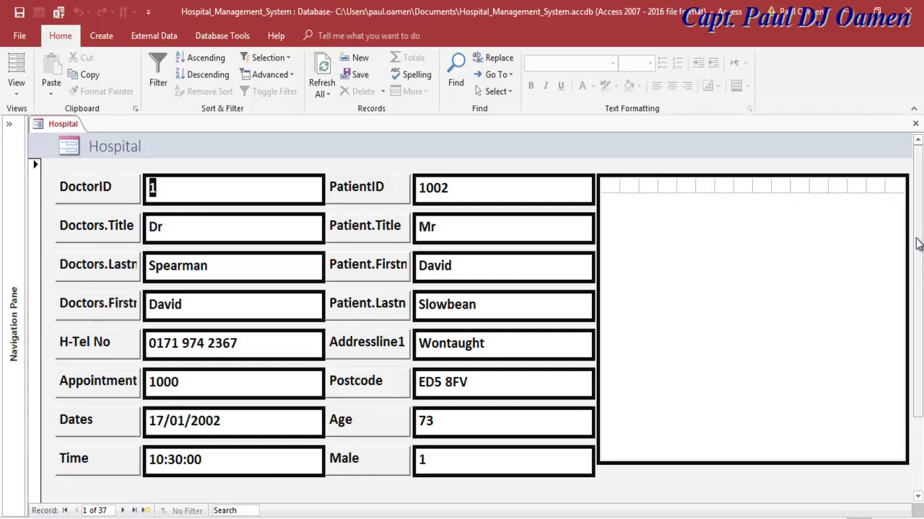
{"action": "scroll", "coordinate": [869, 188], "scroll_direction": "down", "scroll_amount": 3}
{"action": "scroll", "coordinate": [870, 189], "scroll_direction": "up", "scroll_amount": 3}
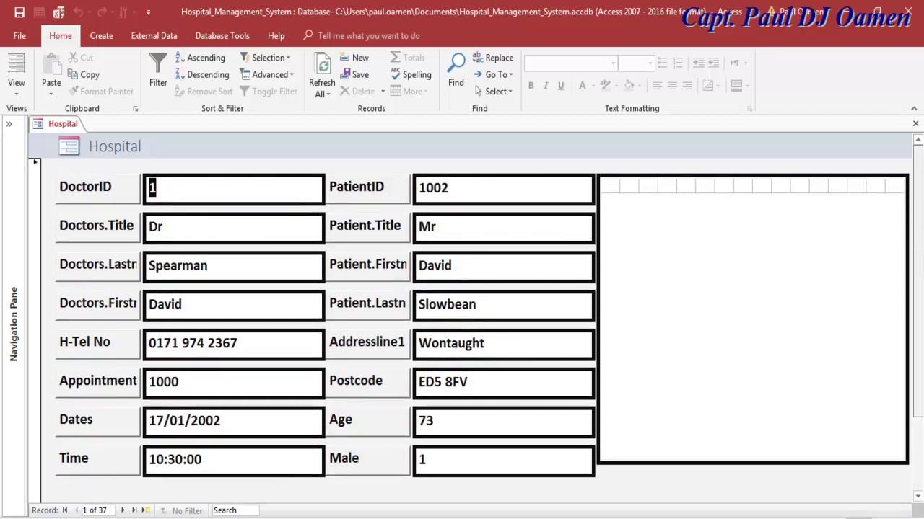
{"action": "left_click", "coordinate": [816, 216]}
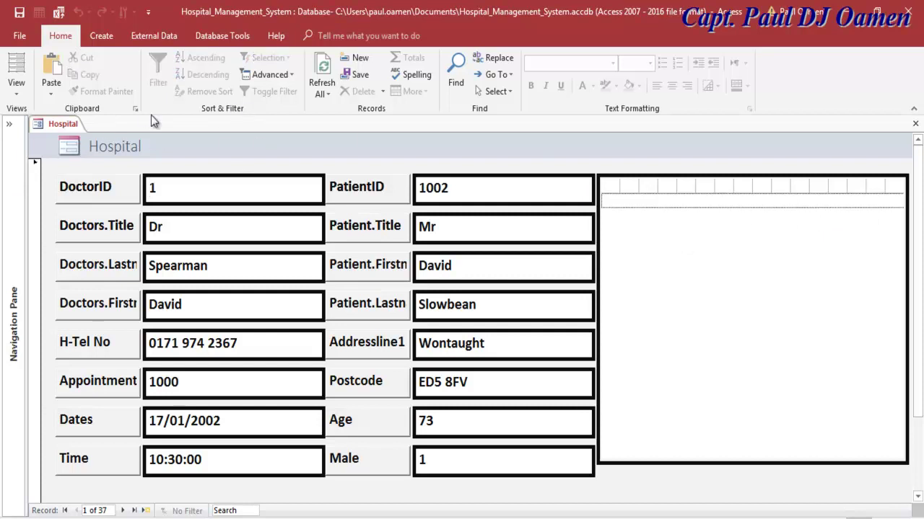
Step: Return the Hospital form to Design View and set the list box's column count to 6
{"action": "right_click", "coordinate": [37, 125]}
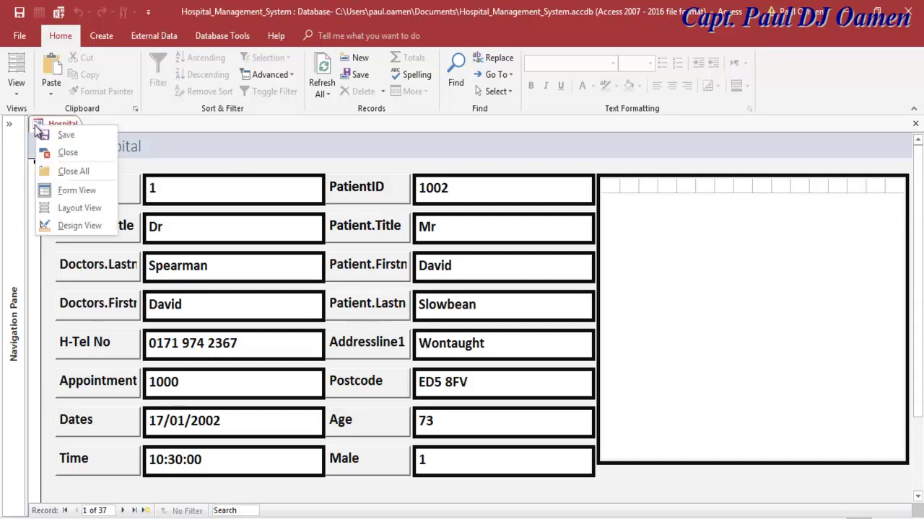
{"action": "left_click", "coordinate": [76, 226]}
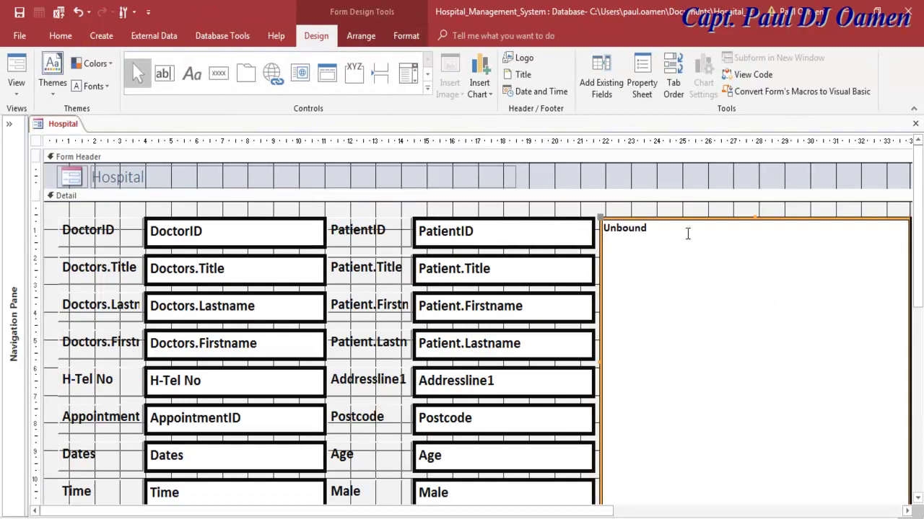
{"action": "left_click", "coordinate": [642, 85]}
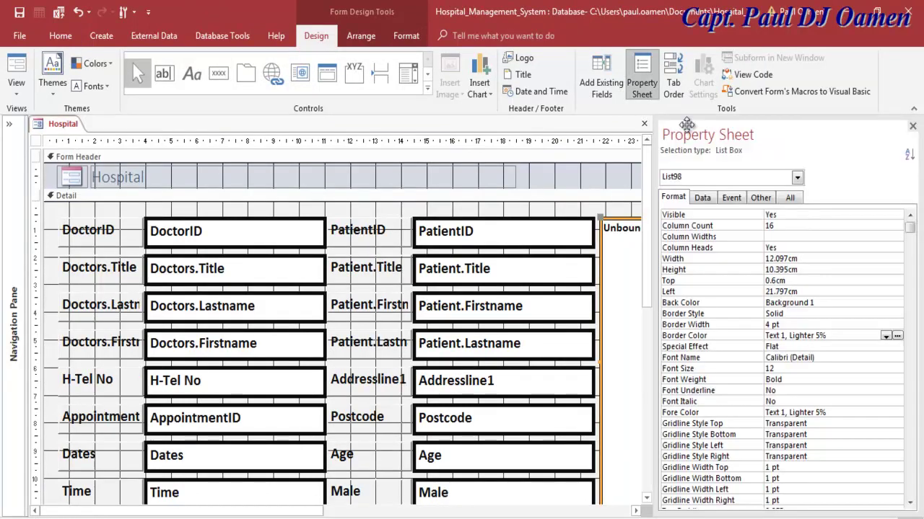
{"action": "left_click", "coordinate": [773, 226]}
{"action": "type", "text": "5"}
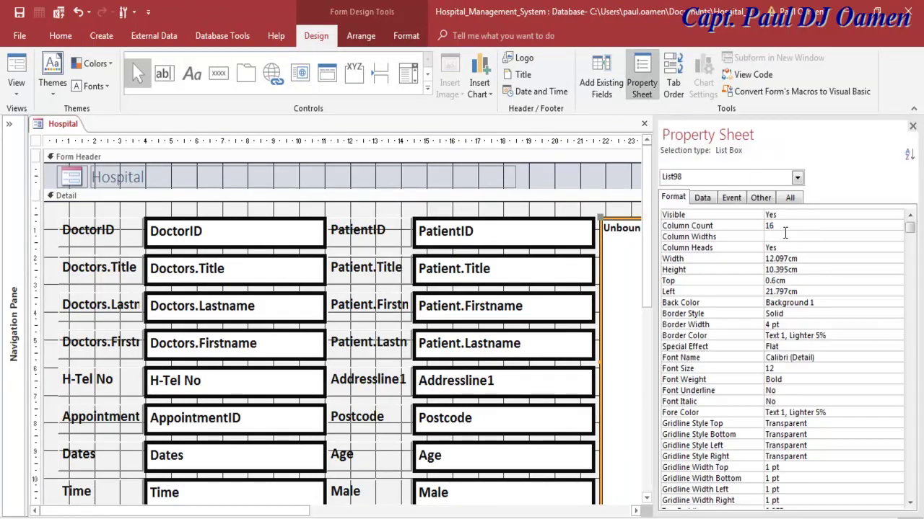
{"action": "left_click", "coordinate": [621, 298]}
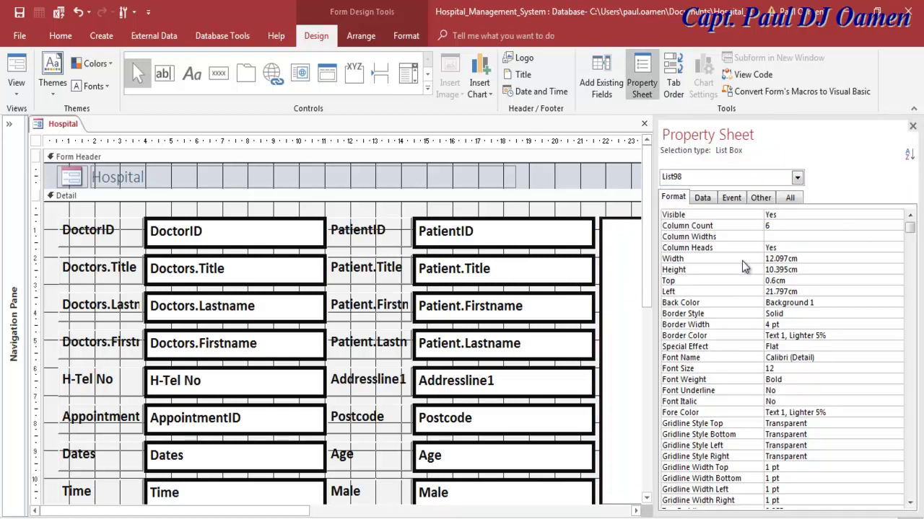
Step: Set the list box's row source type to Value List and close the Property Sheet
{"action": "left_click", "coordinate": [707, 200]}
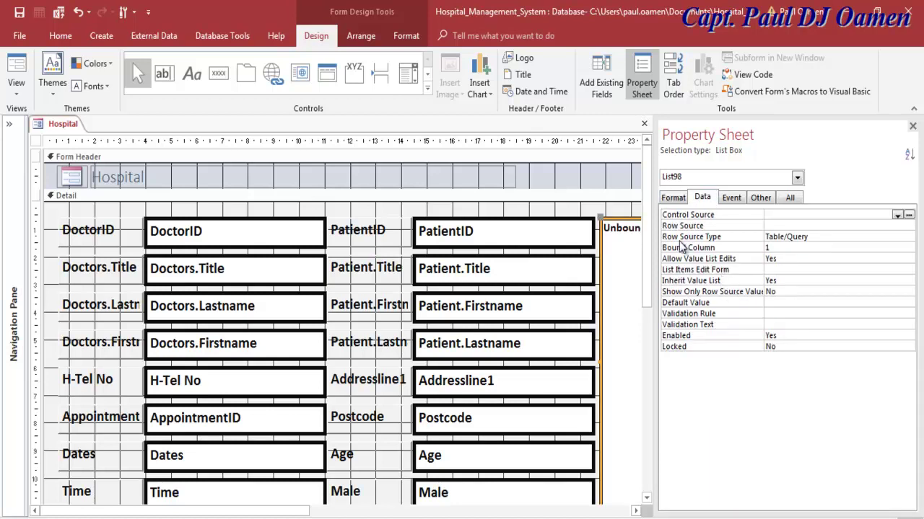
{"action": "left_click", "coordinate": [893, 236]}
{"action": "left_click", "coordinate": [908, 237]}
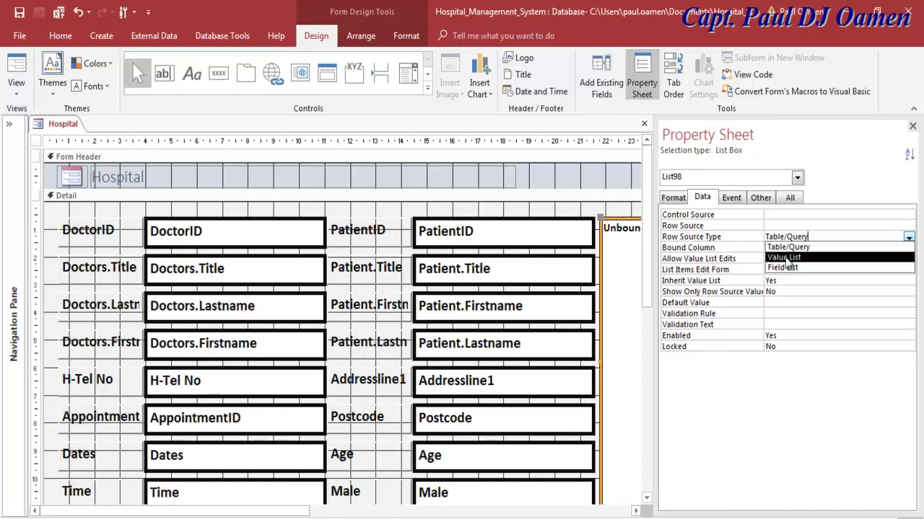
{"action": "left_click", "coordinate": [787, 257]}
{"action": "left_click", "coordinate": [808, 237]}
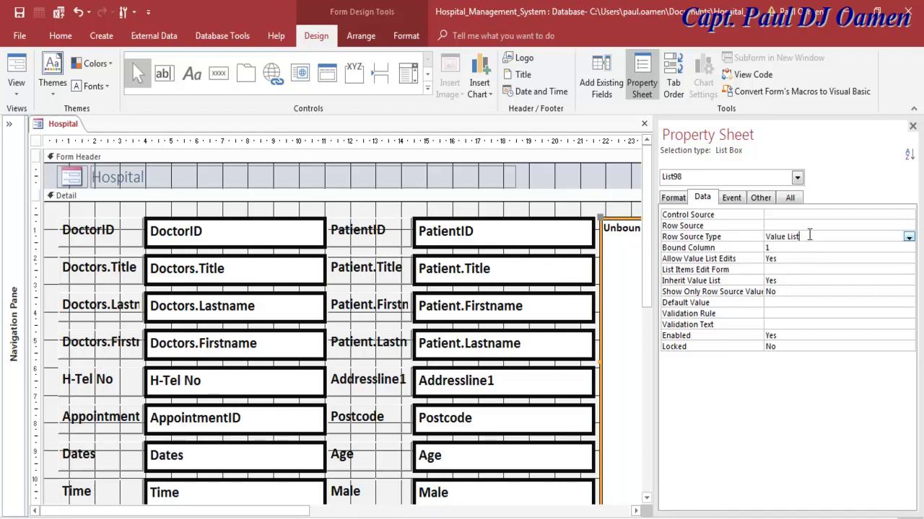
{"action": "left_click", "coordinate": [619, 305]}
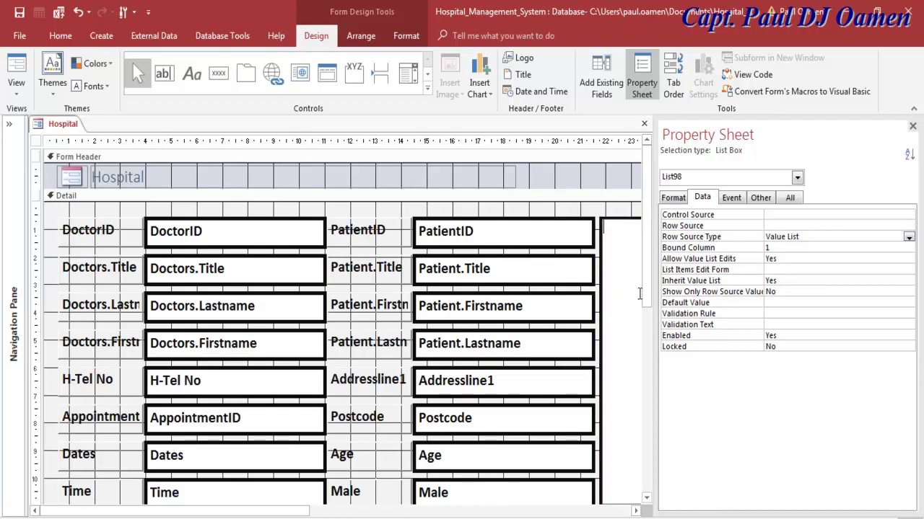
{"action": "left_click", "coordinate": [912, 127]}
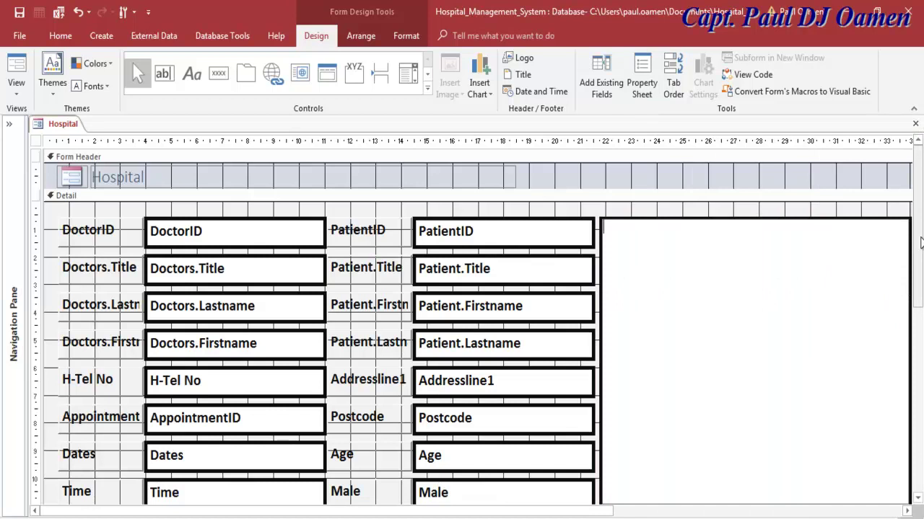
Step: Extend the list box's lower edge slightly downward, just past the bottom of the Male row
{"action": "scroll", "coordinate": [920, 242], "scroll_direction": "down", "scroll_amount": 3}
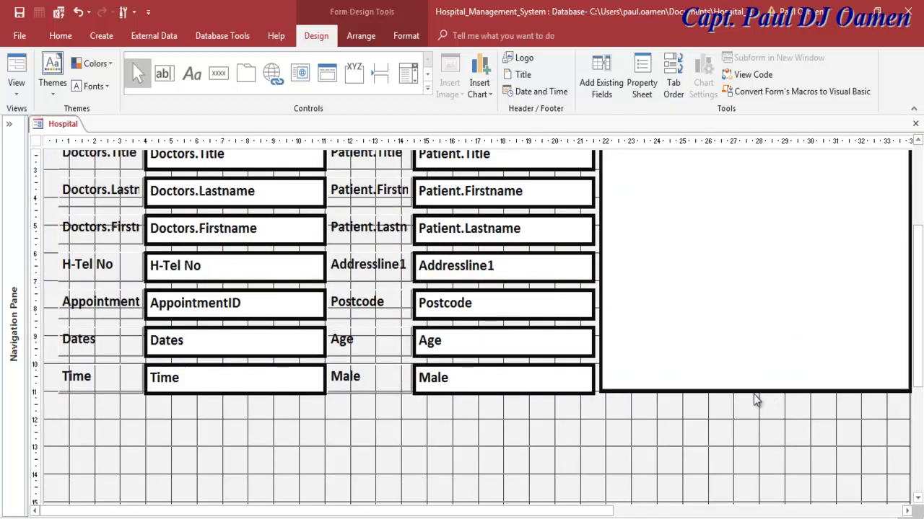
{"action": "left_click", "coordinate": [754, 392]}
{"action": "left_click_drag", "start_coordinate": [754, 392], "coordinate": [755, 397]}
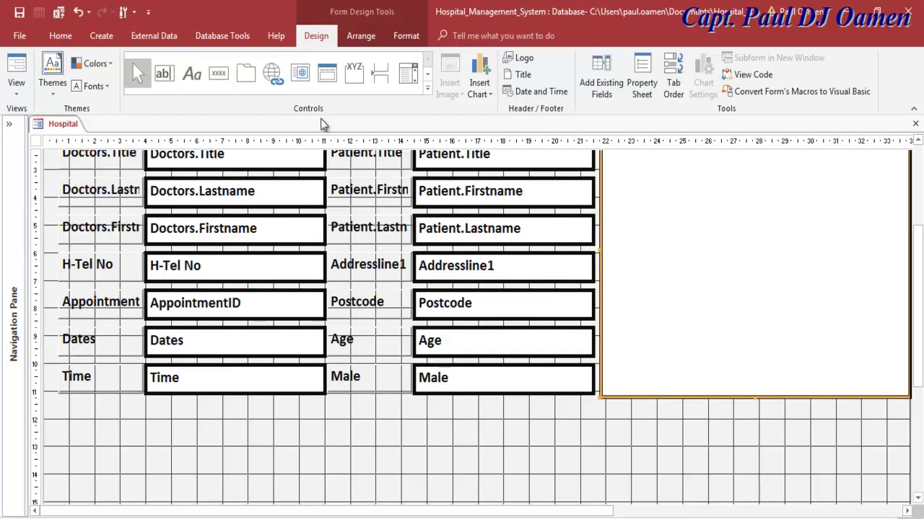
Step: Draw a rectangle about 33.3 cm wide and 1.6 cm high below the text boxes and list box
{"action": "left_click", "coordinate": [426, 91]}
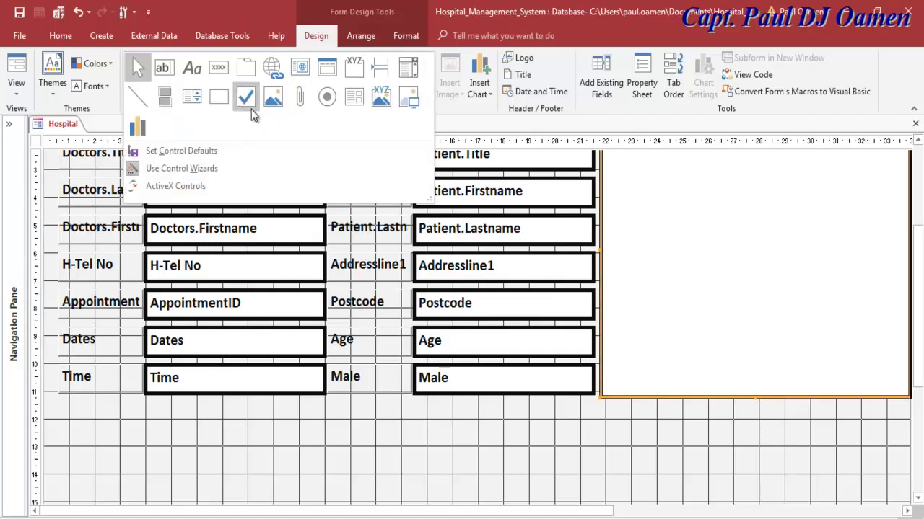
{"action": "left_click", "coordinate": [220, 98]}
{"action": "mouse_move", "coordinate": [59, 401]}
{"action": "left_mouse_down"}
{"action": "mouse_move", "coordinate": [526, 461]}
{"action": "mouse_move", "coordinate": [864, 460]}
{"action": "mouse_move", "coordinate": [909, 447]}
{"action": "left_mouse_up"}
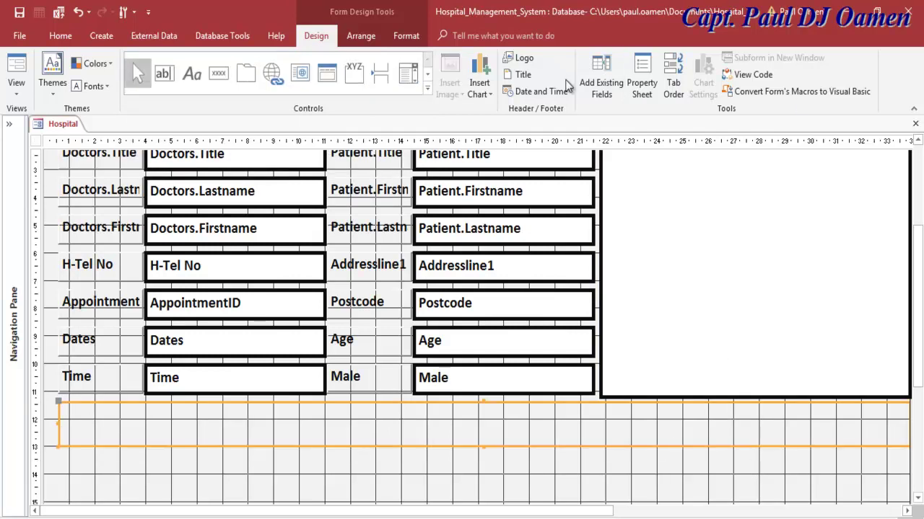
Step: Set the new rectangle's border width to 4 pt and its border color to Text 1, Lighter 5%
{"action": "left_click", "coordinate": [635, 73]}
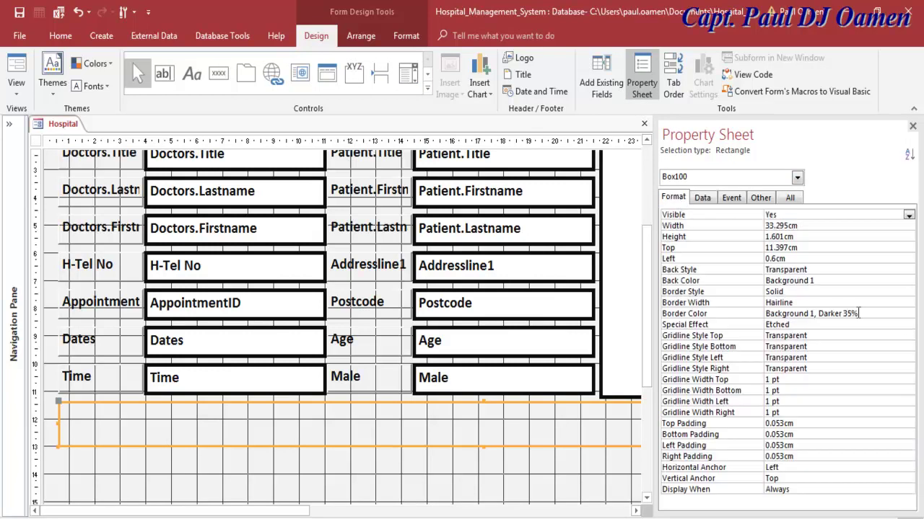
{"action": "left_click", "coordinate": [839, 304]}
{"action": "left_click", "coordinate": [909, 303]}
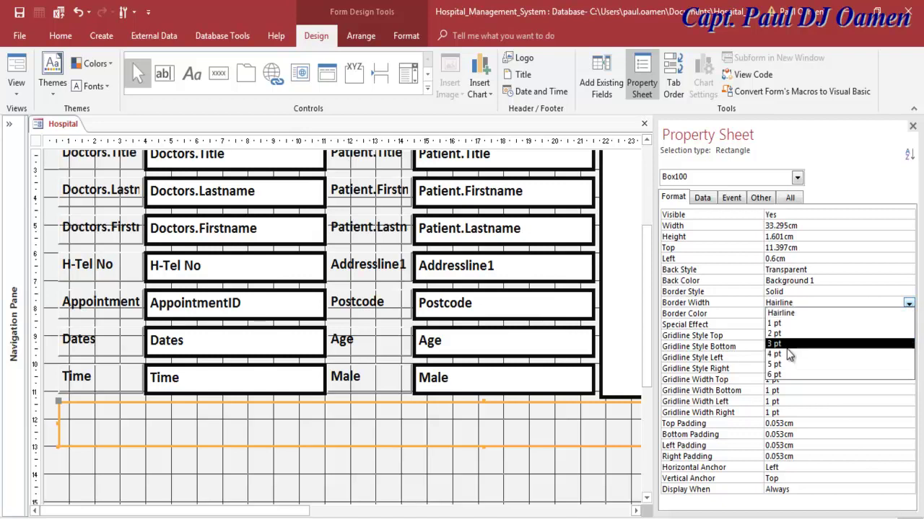
{"action": "left_click", "coordinate": [787, 353]}
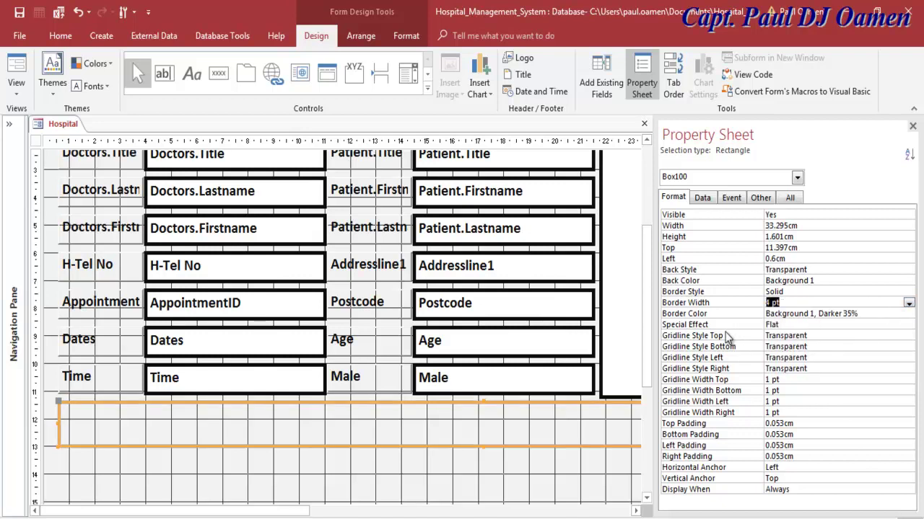
{"action": "left_click", "coordinate": [883, 321]}
{"action": "left_click", "coordinate": [897, 314]}
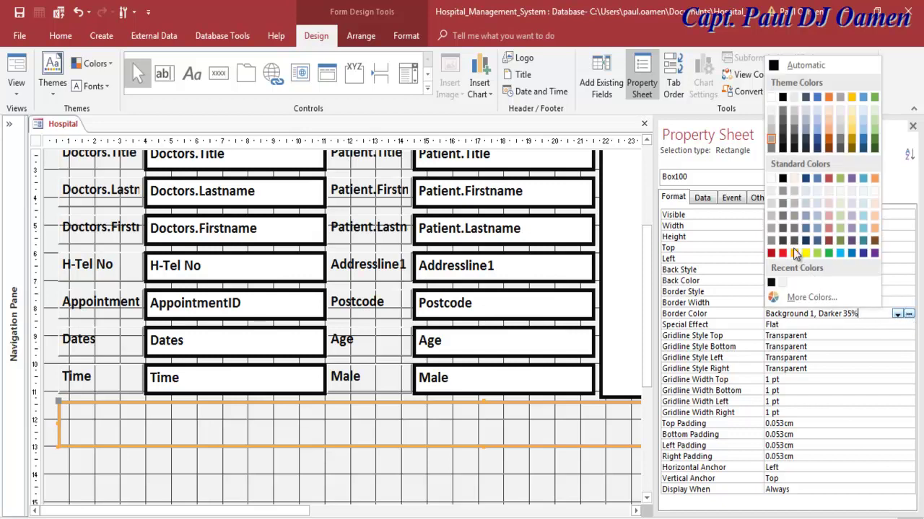
{"action": "left_click", "coordinate": [783, 147]}
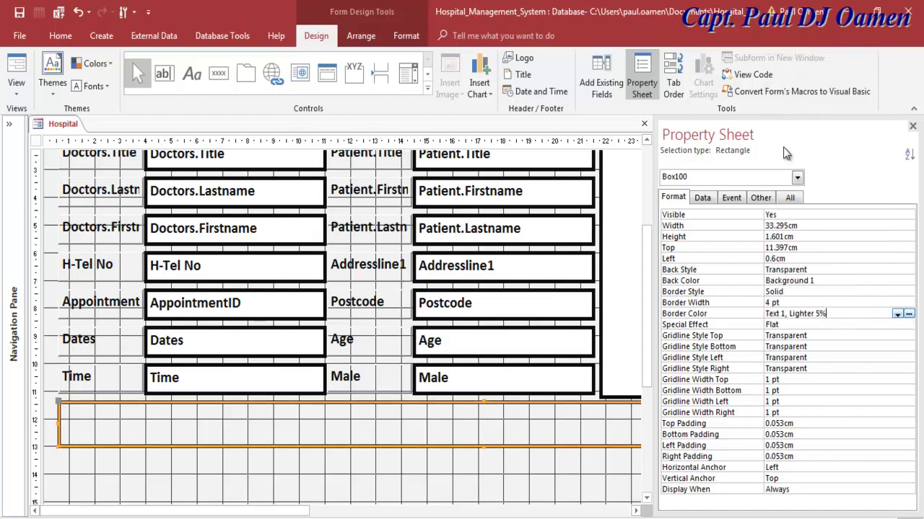
Step: Copy the Form Header section's back color value, Text 2, Lighter 80%
{"action": "left_click", "coordinate": [509, 426]}
{"action": "left_click_drag", "start_coordinate": [647, 361], "coordinate": [647, 238]}
{"action": "left_click", "coordinate": [570, 179]}
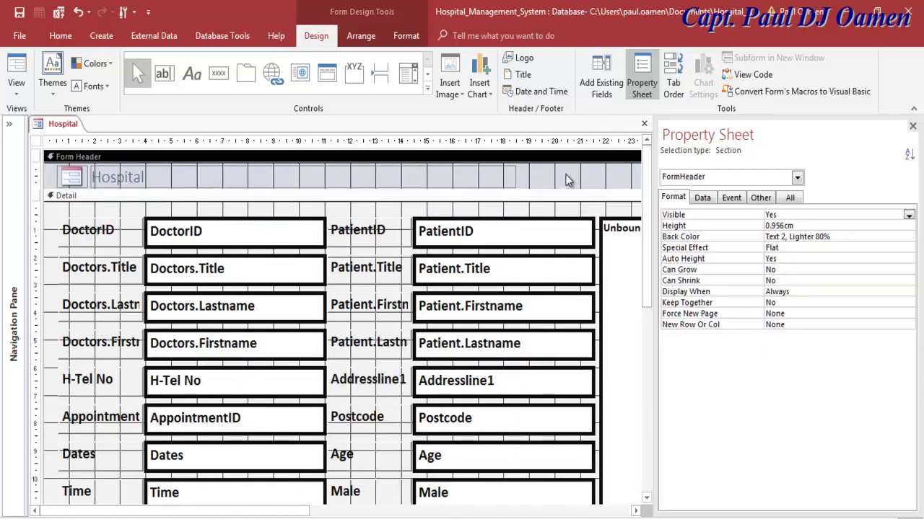
{"action": "left_click", "coordinate": [594, 181]}
{"action": "left_click_drag", "start_coordinate": [841, 235], "coordinate": [764, 237]}
{"action": "key", "text": "ctrl+c"}
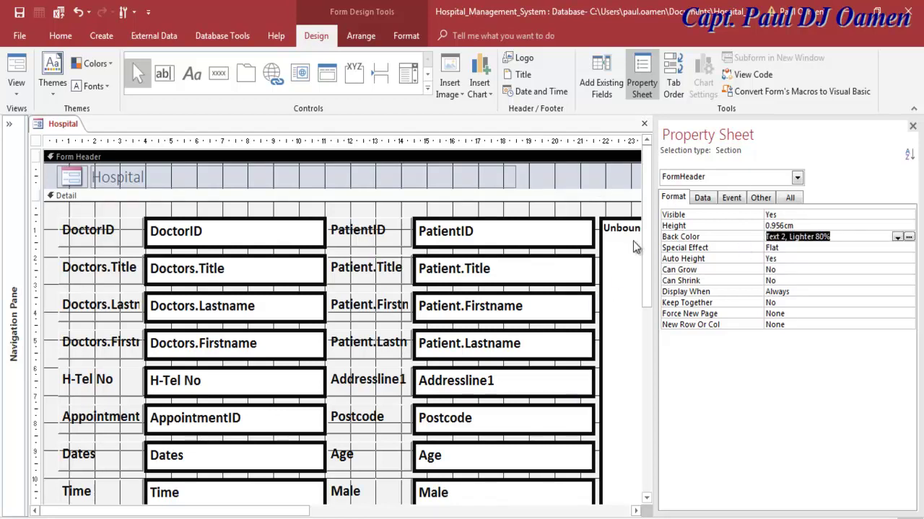
Step: Apply the copied Text 2, Lighter 80% back color to the wide rectangle below the text boxes
{"action": "left_click_drag", "start_coordinate": [647, 234], "coordinate": [622, 347]}
{"action": "left_click", "coordinate": [577, 398]}
{"action": "left_click", "coordinate": [577, 393]}
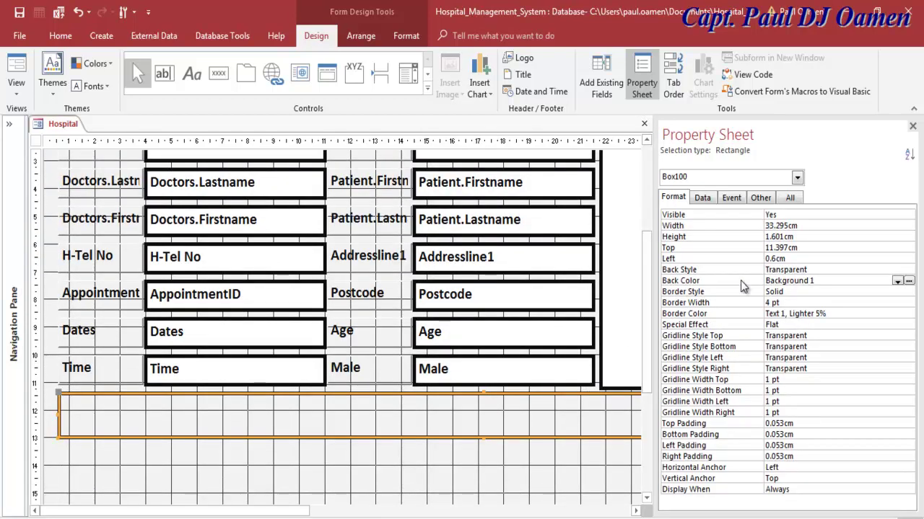
{"action": "left_click_drag", "start_coordinate": [817, 281], "coordinate": [750, 287]}
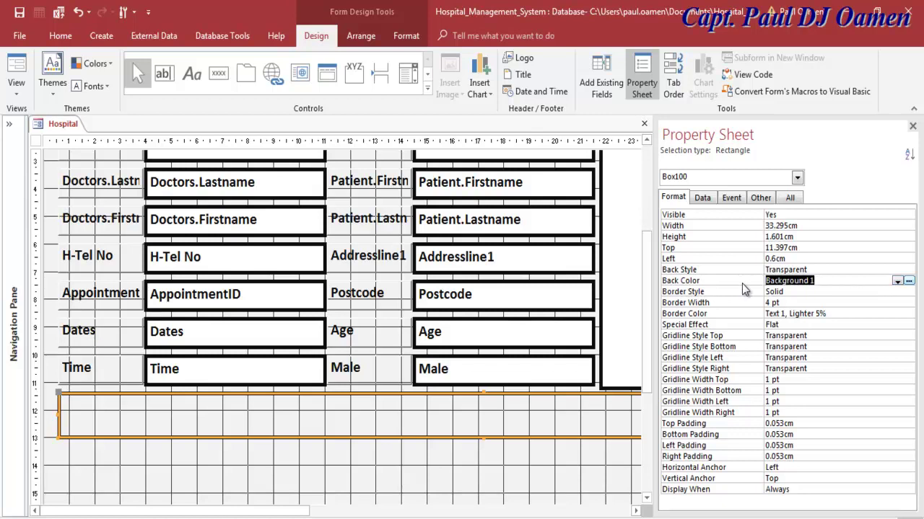
{"action": "key", "text": "ctrl+v"}
{"action": "left_click", "coordinate": [782, 292]}
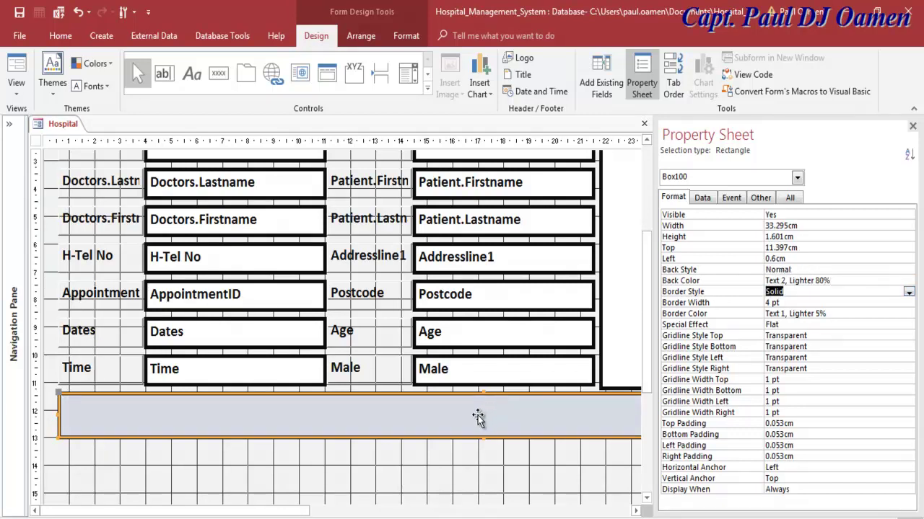
{"action": "left_click", "coordinate": [448, 478]}
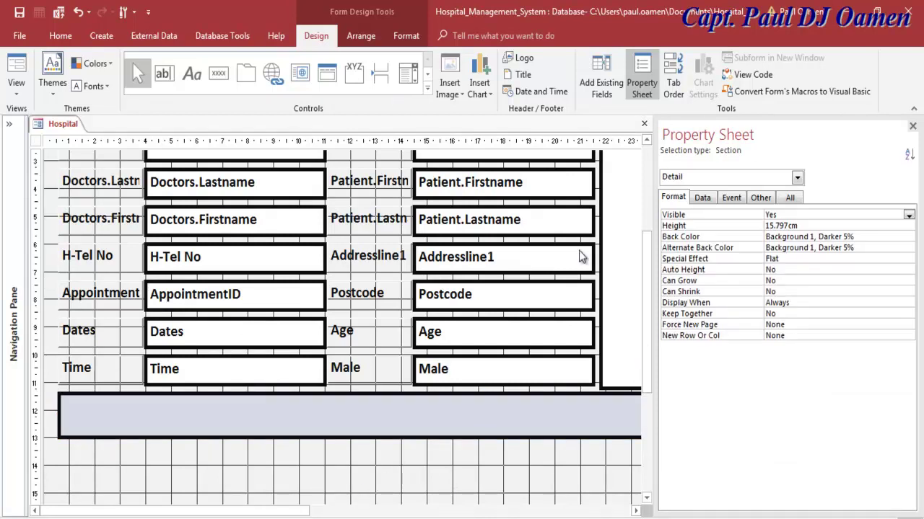
Step: Extend the Detail section to about 16.5 cm high and draw a list box about 20.1 cm by 2.3 cm below the shaded rectangle
{"action": "left_click_drag", "start_coordinate": [652, 274], "coordinate": [646, 333]}
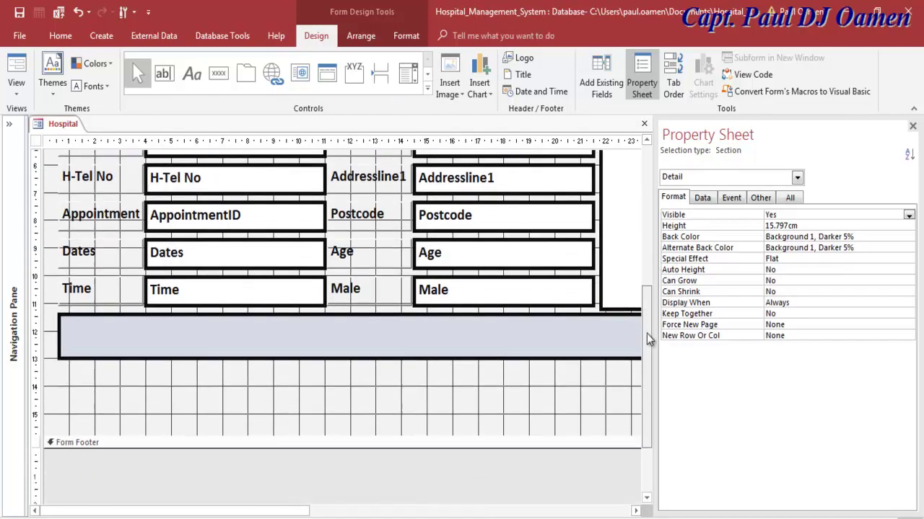
{"action": "left_click_drag", "start_coordinate": [454, 437], "coordinate": [456, 457]}
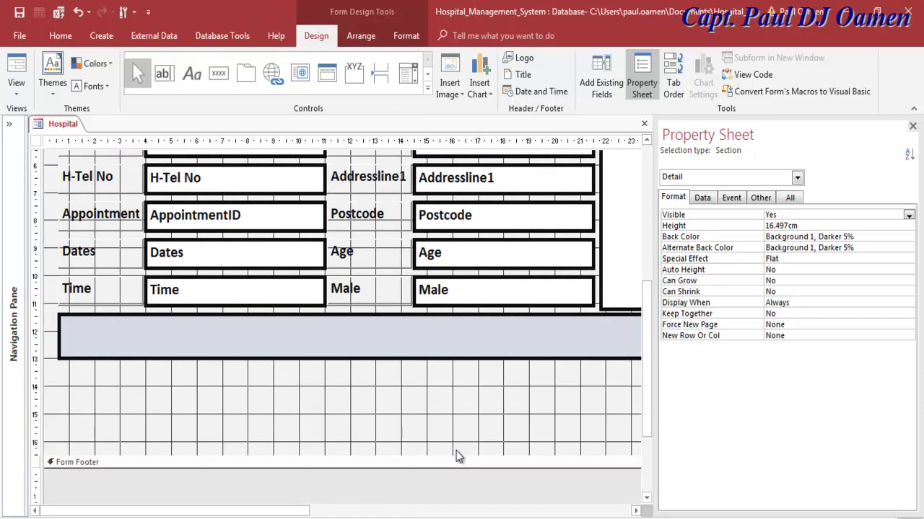
{"action": "left_click", "coordinate": [427, 88]}
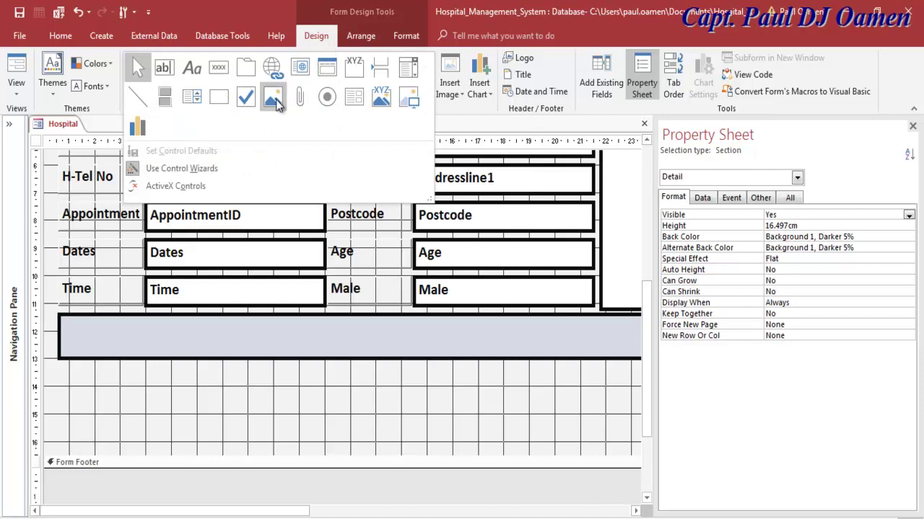
{"action": "left_click", "coordinate": [192, 100]}
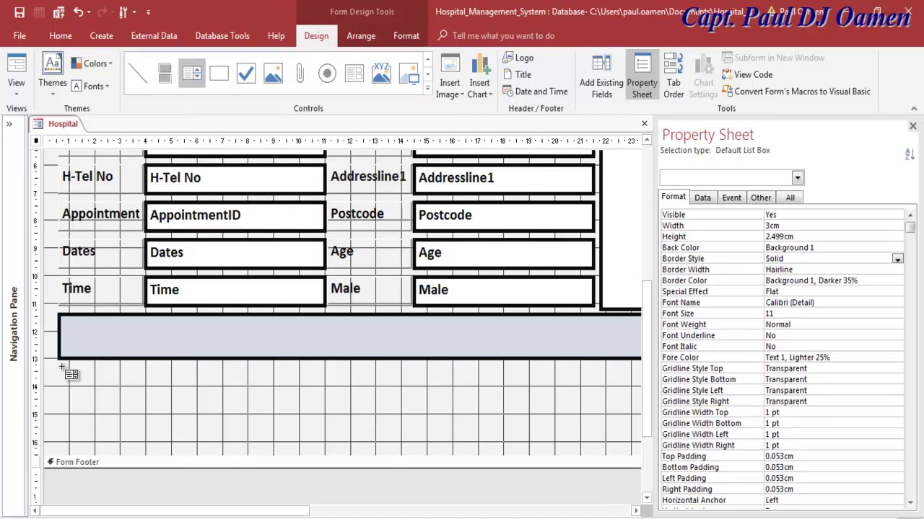
{"action": "left_click_drag", "start_coordinate": [60, 367], "coordinate": [572, 432]}
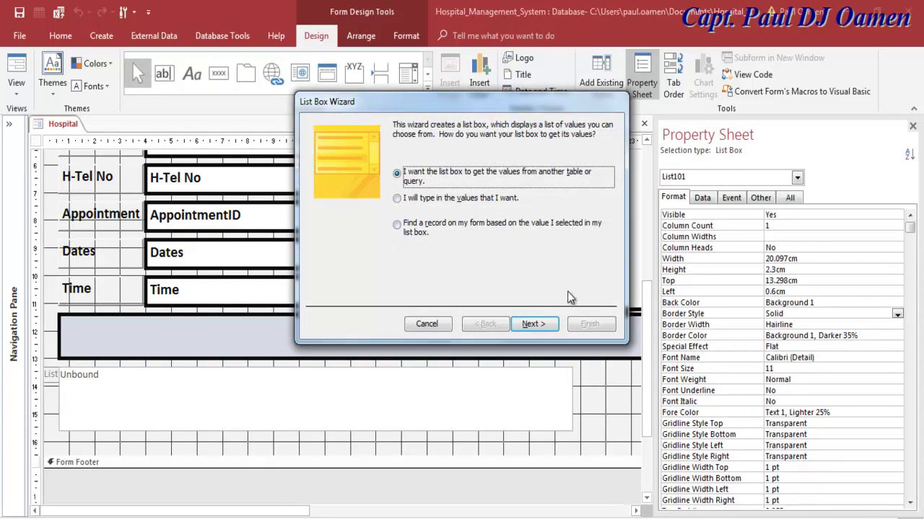
Step: Set the list box to get its values from the Hospital query and include all available fields
{"action": "left_click", "coordinate": [534, 324]}
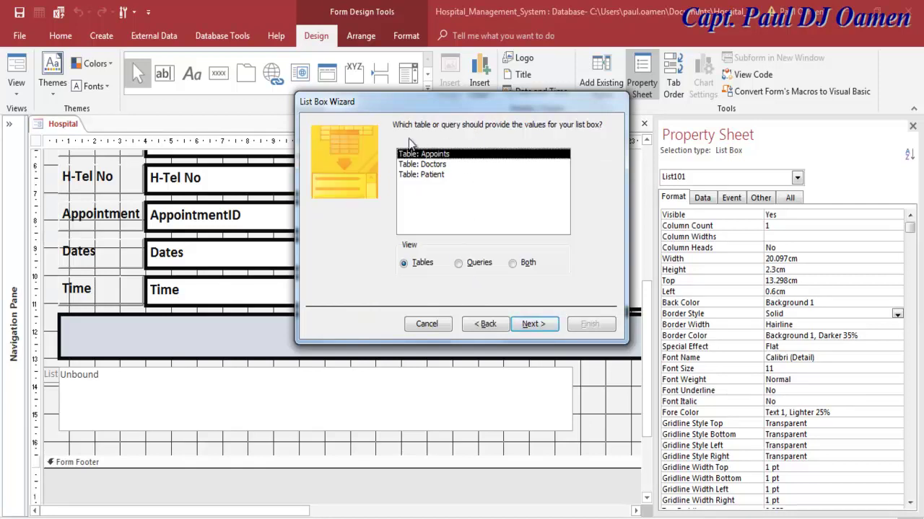
{"action": "left_click", "coordinate": [460, 264]}
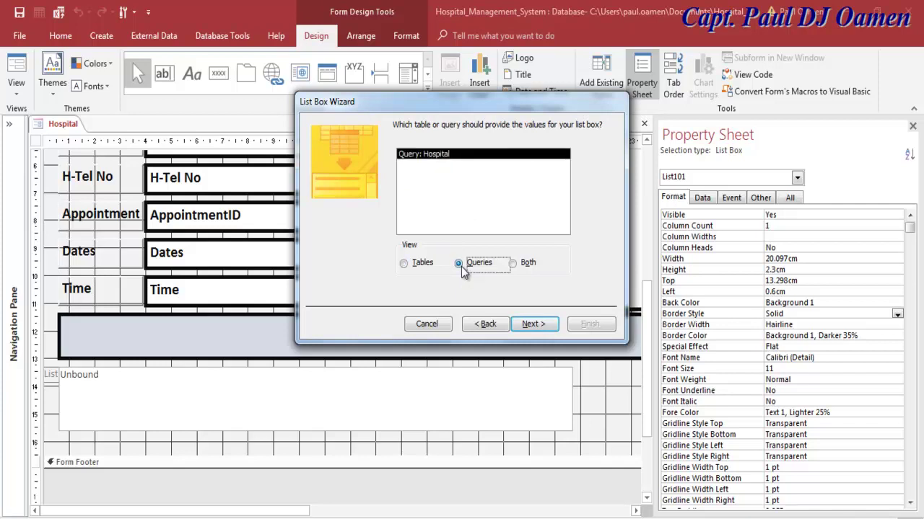
{"action": "left_click", "coordinate": [534, 324]}
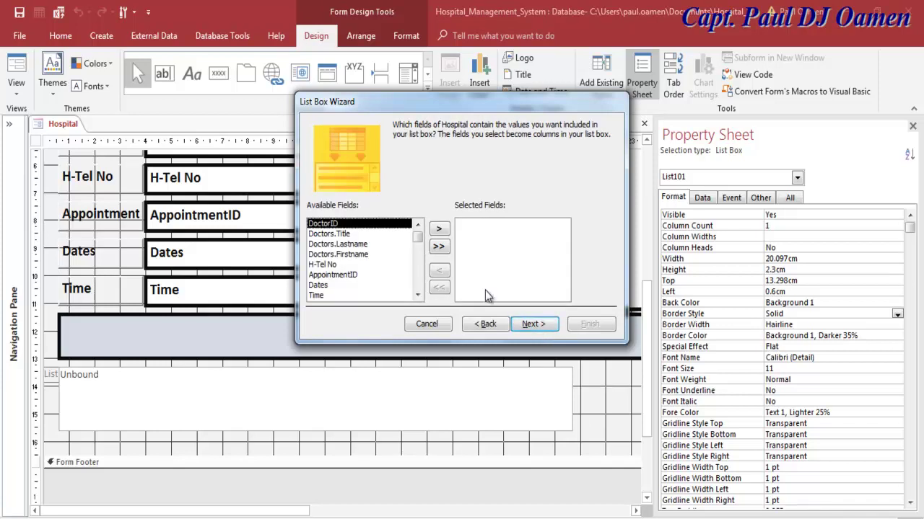
{"action": "left_click", "coordinate": [439, 248]}
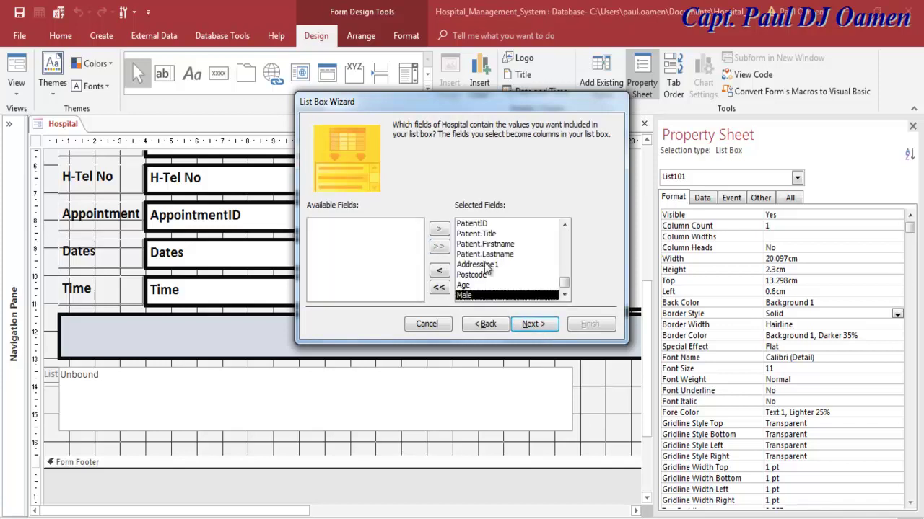
{"action": "left_click", "coordinate": [539, 328]}
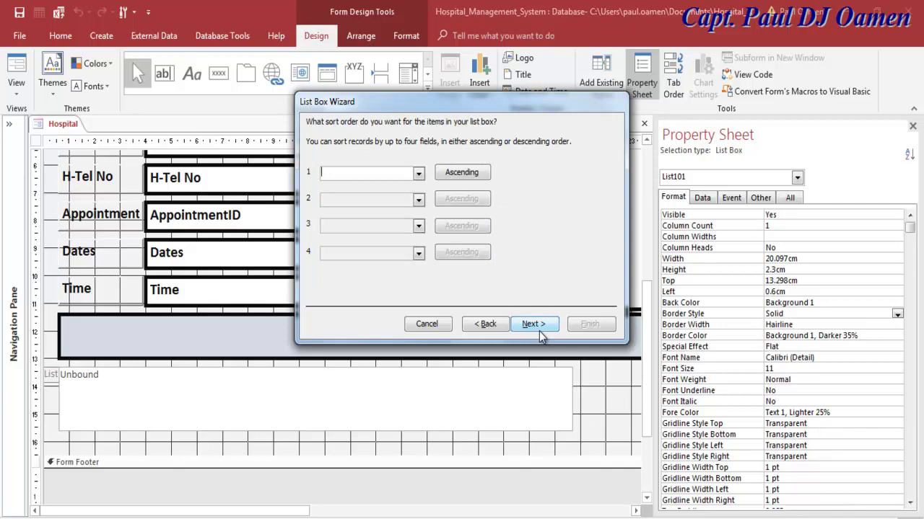
Step: Finish the List Box Wizard with no sort order, default column widths, DoctorID as the value field, and the value remembered for later use
{"action": "left_click", "coordinate": [418, 174]}
{"action": "left_click", "coordinate": [419, 174]}
{"action": "left_click", "coordinate": [534, 325]}
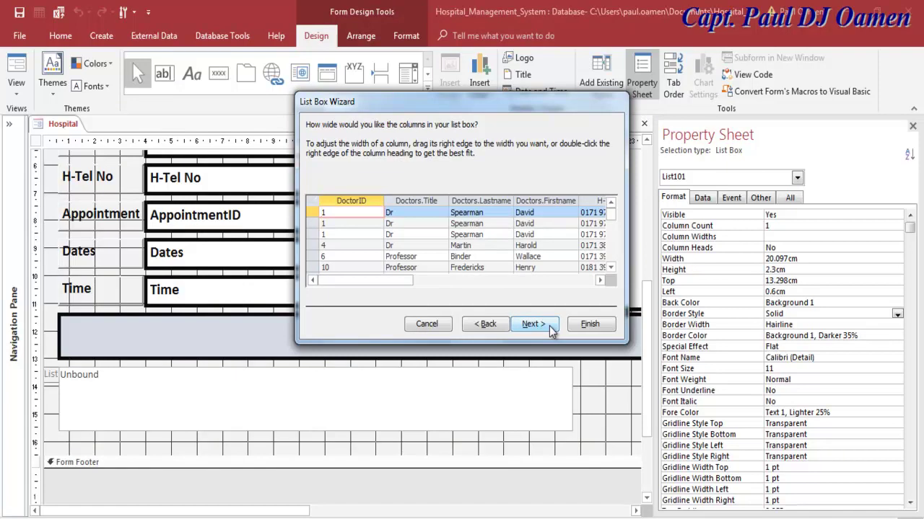
{"action": "left_click", "coordinate": [549, 326]}
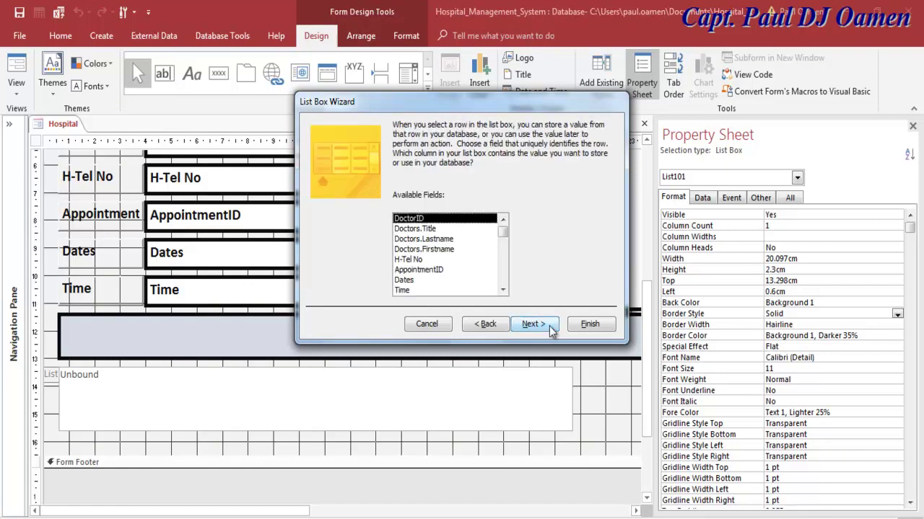
{"action": "left_click", "coordinate": [552, 329]}
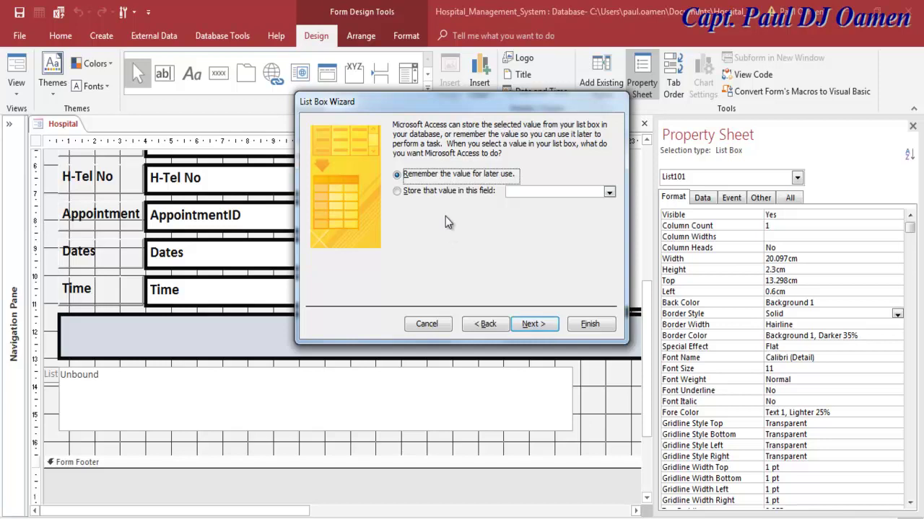
{"action": "left_click", "coordinate": [552, 328]}
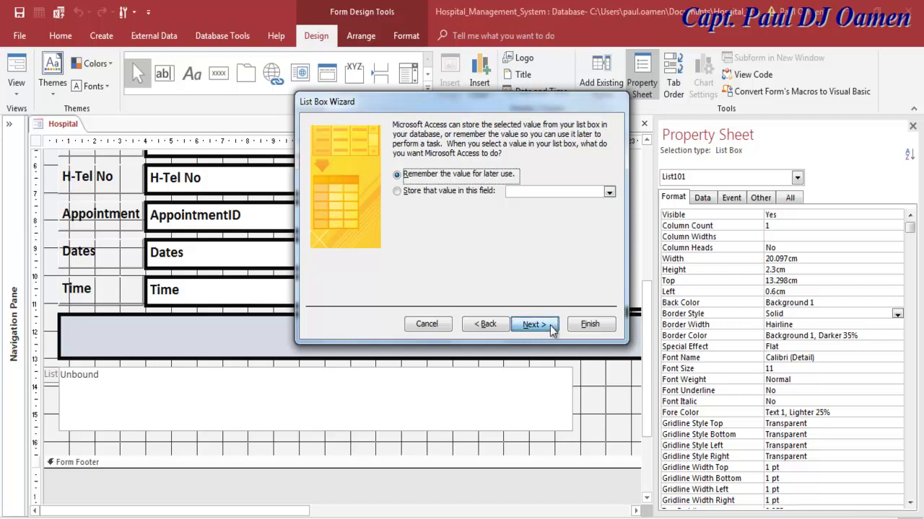
{"action": "left_click", "coordinate": [584, 321]}
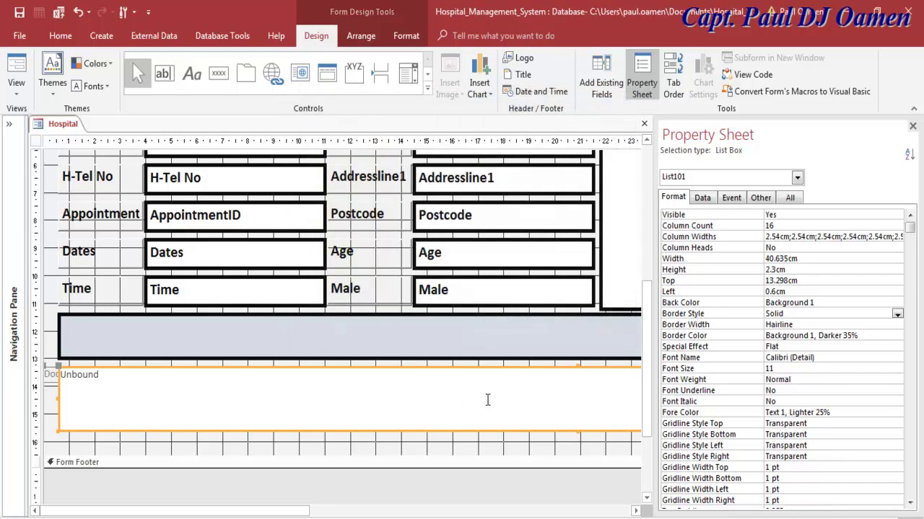
Step: Set the new list box's Column Heads property to Yes
{"action": "left_click", "coordinate": [454, 442]}
{"action": "left_click", "coordinate": [458, 413]}
{"action": "left_click", "coordinate": [808, 249]}
{"action": "left_click", "coordinate": [897, 248]}
{"action": "left_click", "coordinate": [791, 263]}
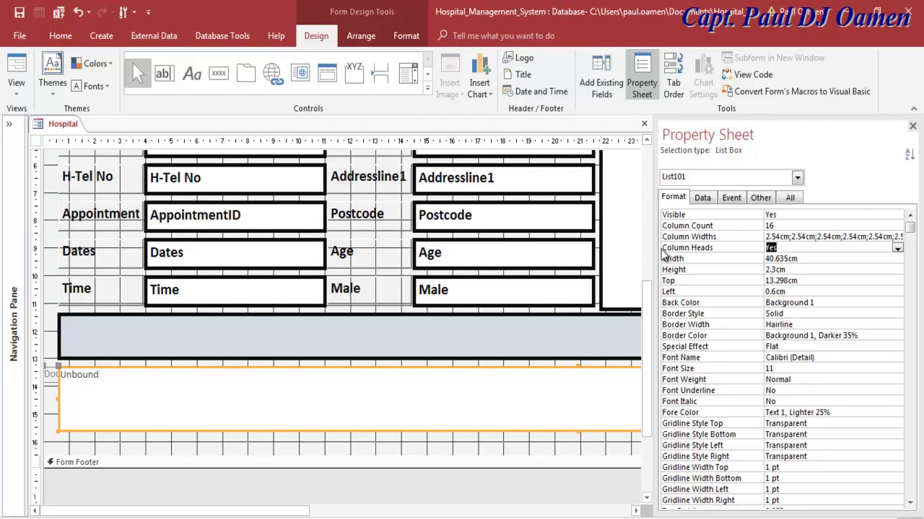
Step: Widen the Property Sheet and review the list box's data properties, including its row source
{"action": "left_click_drag", "start_coordinate": [653, 259], "coordinate": [590, 262]}
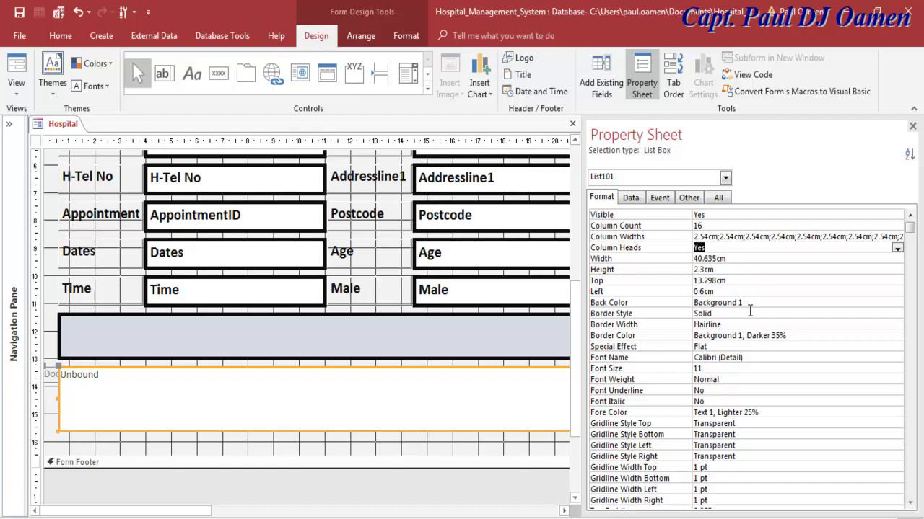
{"action": "left_click", "coordinate": [630, 198]}
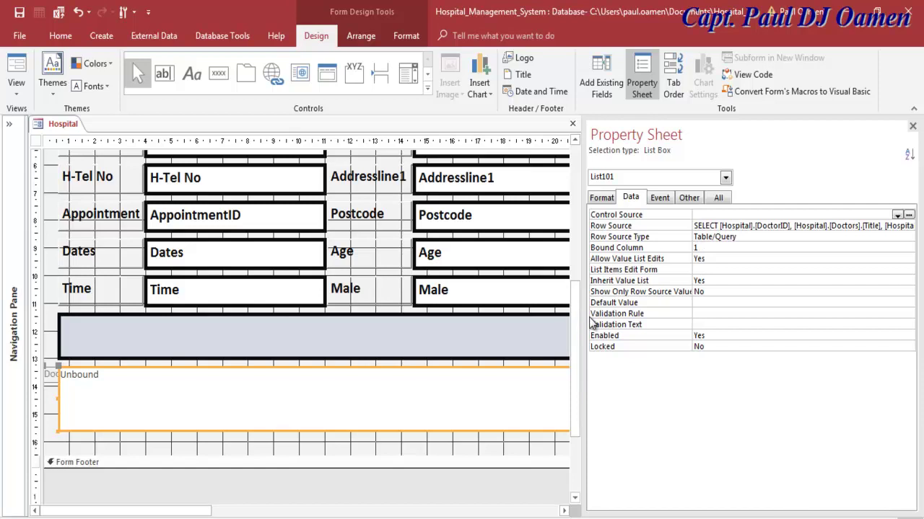
{"action": "left_click", "coordinate": [612, 199]}
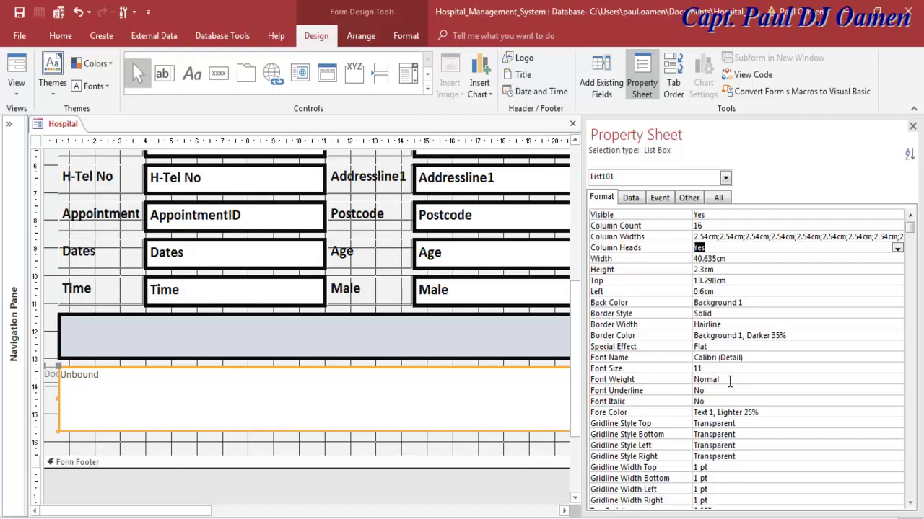
Step: Set the new list box's border width to 4 pt and its border color to a near-black theme shade
{"action": "left_click", "coordinate": [745, 327]}
{"action": "left_click", "coordinate": [897, 325]}
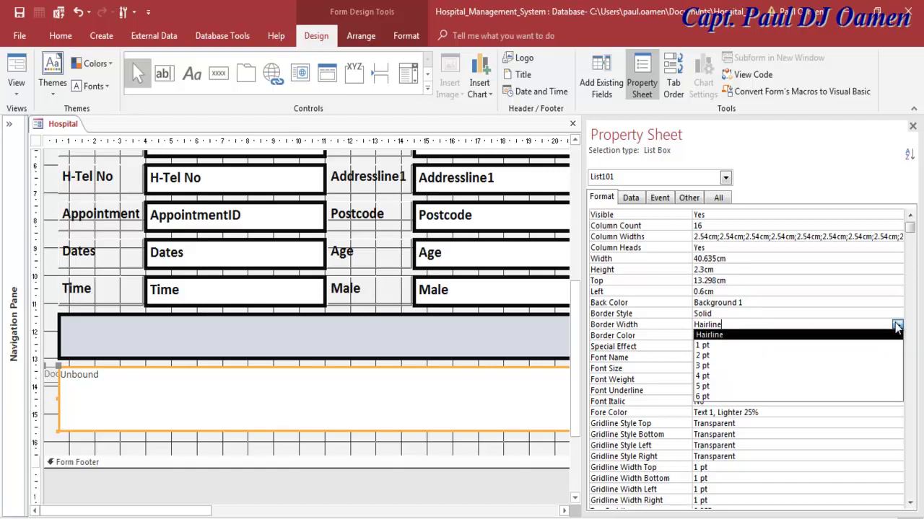
{"action": "left_click", "coordinate": [741, 376]}
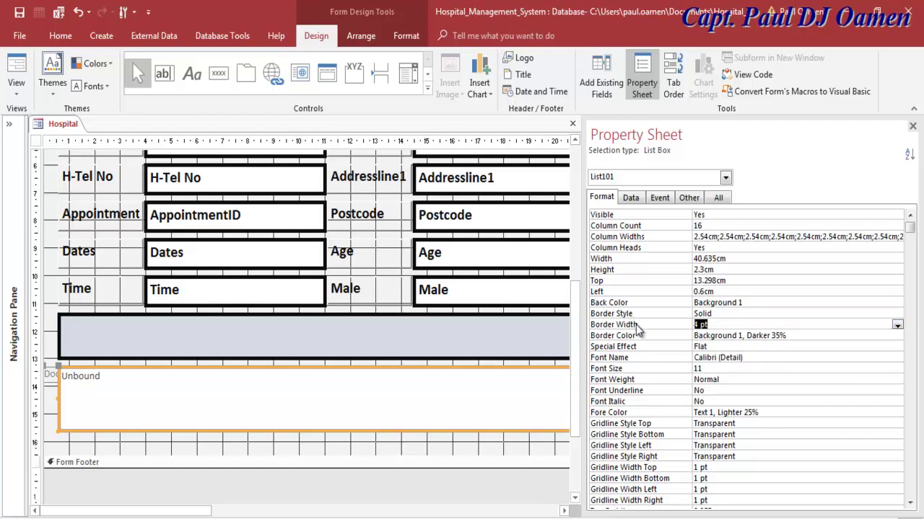
{"action": "left_click", "coordinate": [842, 334]}
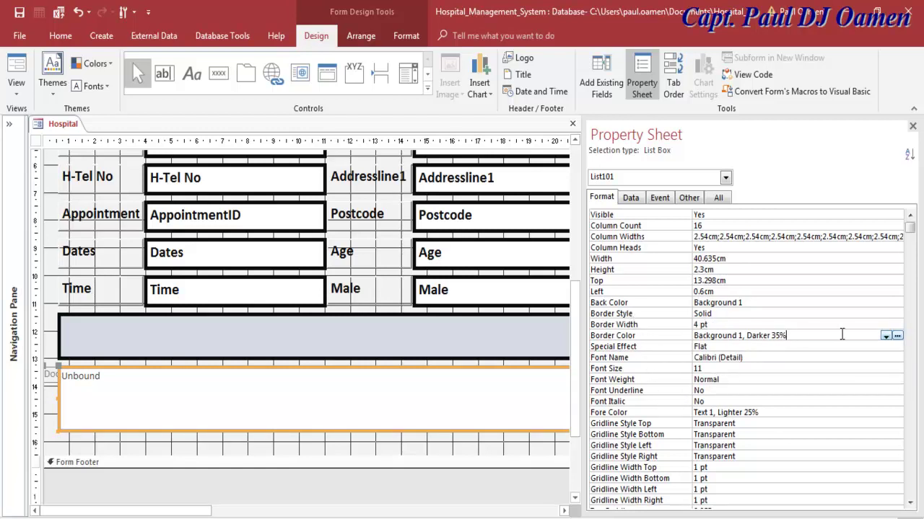
{"action": "left_click", "coordinate": [896, 338]}
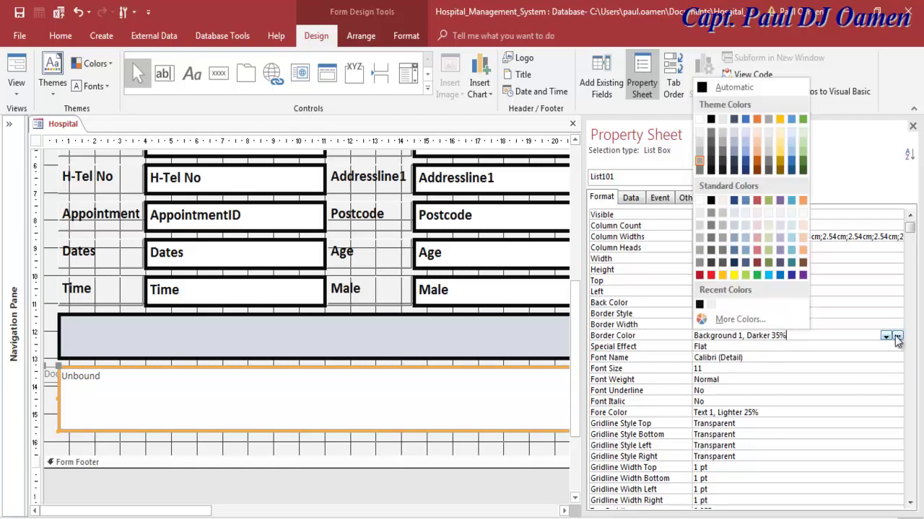
{"action": "left_click", "coordinate": [708, 173]}
{"action": "left_click", "coordinate": [540, 455]}
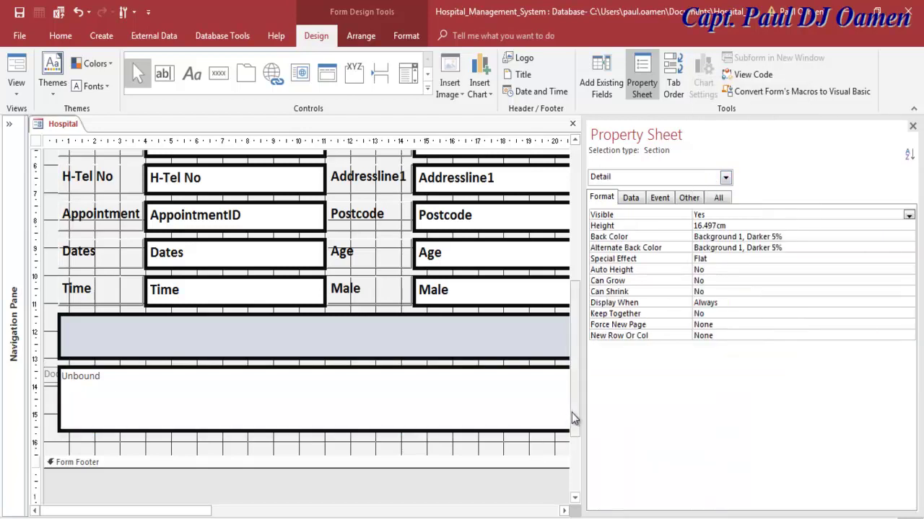
Step: Preview the Hospital form in Form View and check the records displayed in the lower list box
{"action": "right_click", "coordinate": [39, 127]}
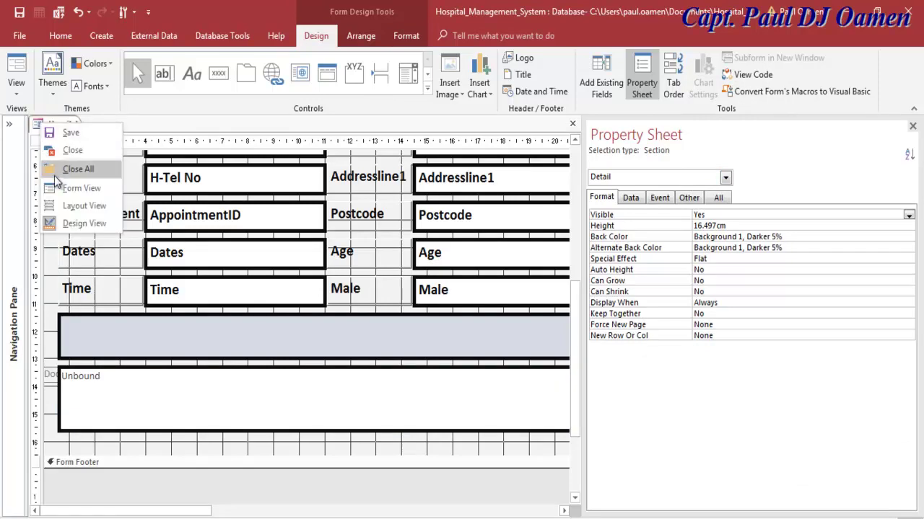
{"action": "left_click", "coordinate": [77, 193]}
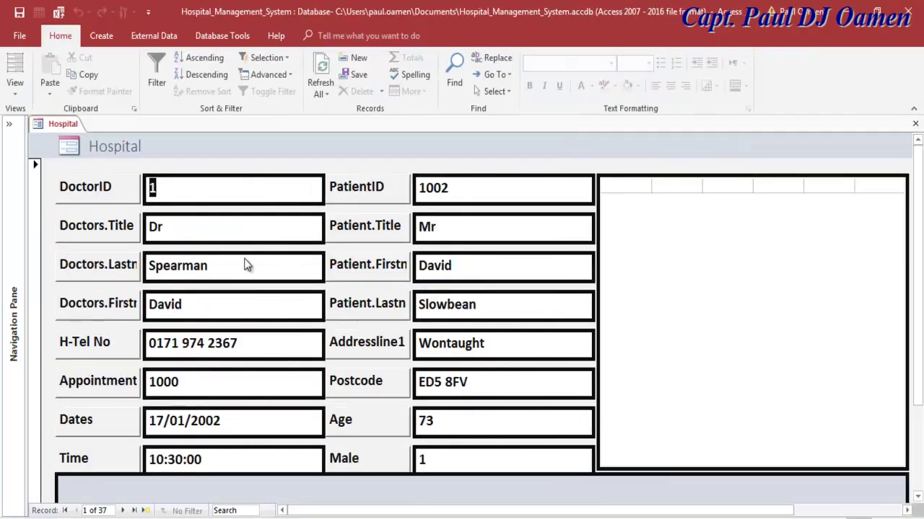
{"action": "left_click_drag", "start_coordinate": [917, 269], "coordinate": [918, 365]}
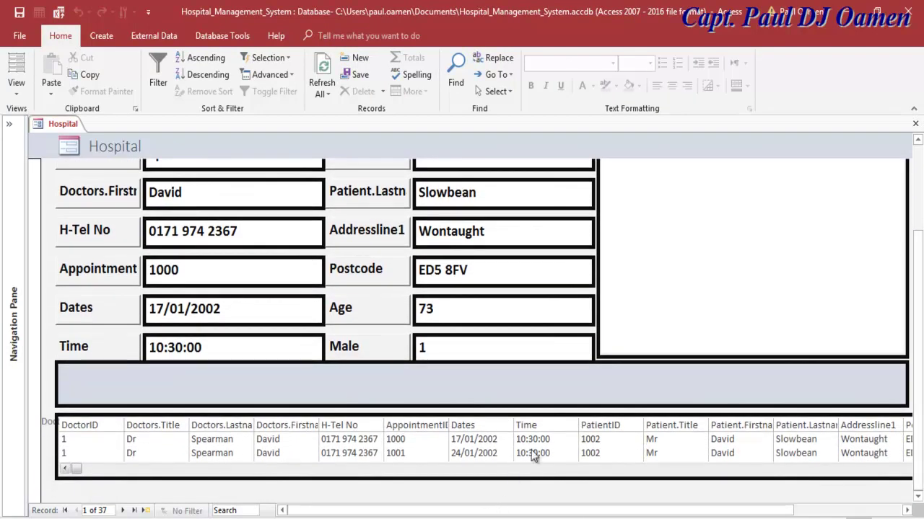
{"action": "left_click", "coordinate": [45, 426]}
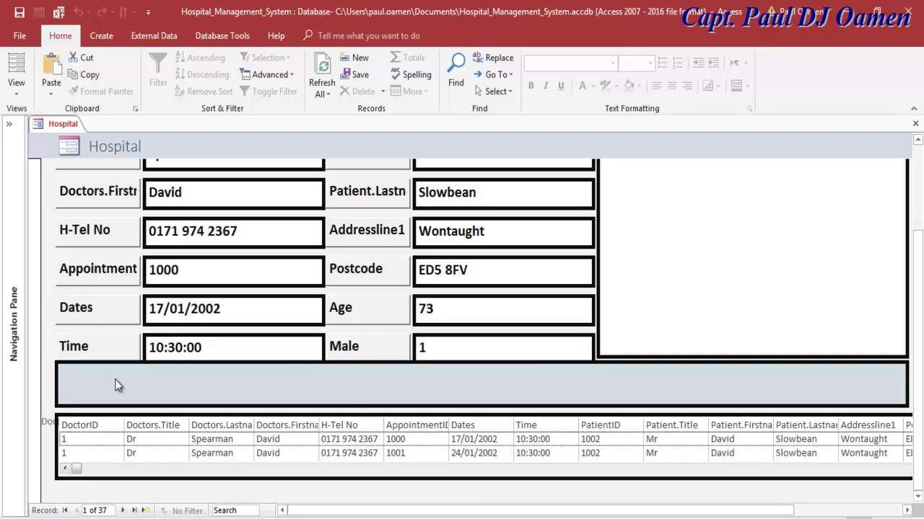
Step: Return the form to Design View and delete the DoctorID1 label attached to the lower list box
{"action": "right_click", "coordinate": [40, 129]}
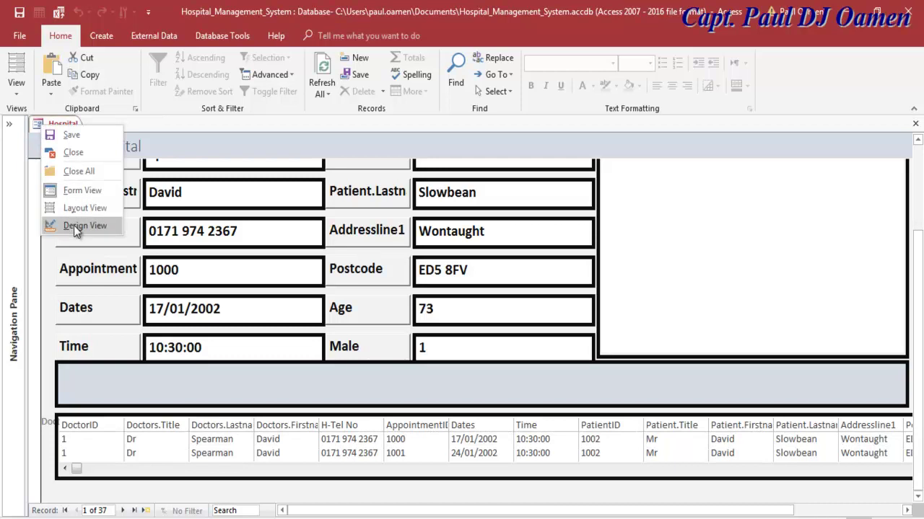
{"action": "left_click", "coordinate": [74, 225]}
{"action": "left_click_drag", "start_coordinate": [580, 255], "coordinate": [575, 329]}
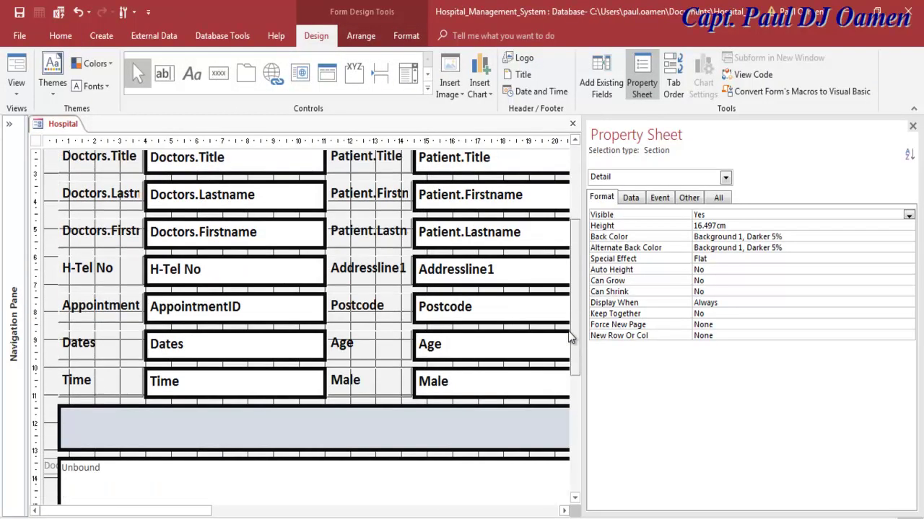
{"action": "left_click", "coordinate": [50, 467]}
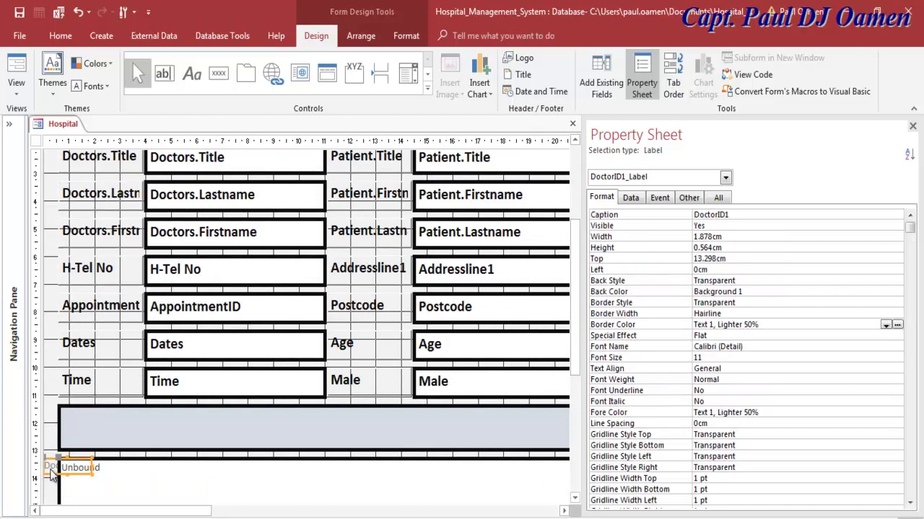
{"action": "key", "text": "Delete"}
Step: Narrow the Property Sheet and stretch the lower list box to a height of about 2.9 cm
{"action": "left_click_drag", "start_coordinate": [573, 265], "coordinate": [581, 310]}
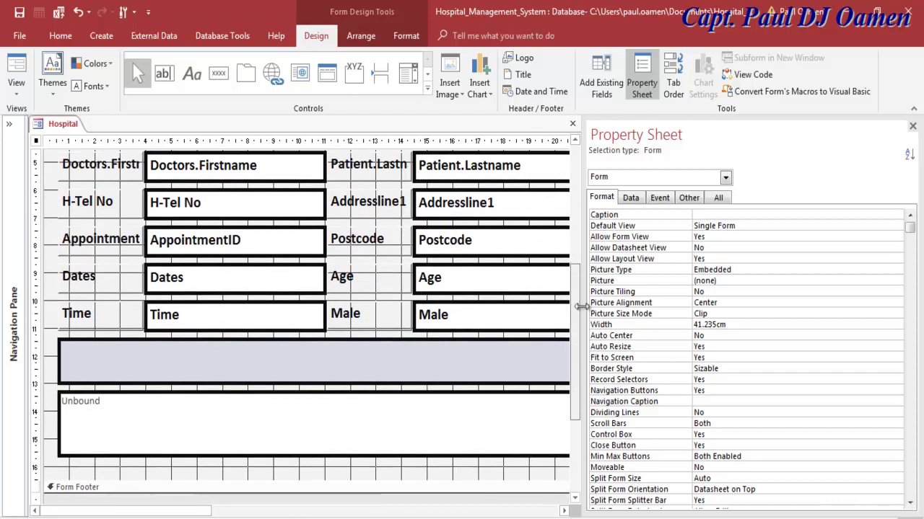
{"action": "left_click", "coordinate": [457, 453]}
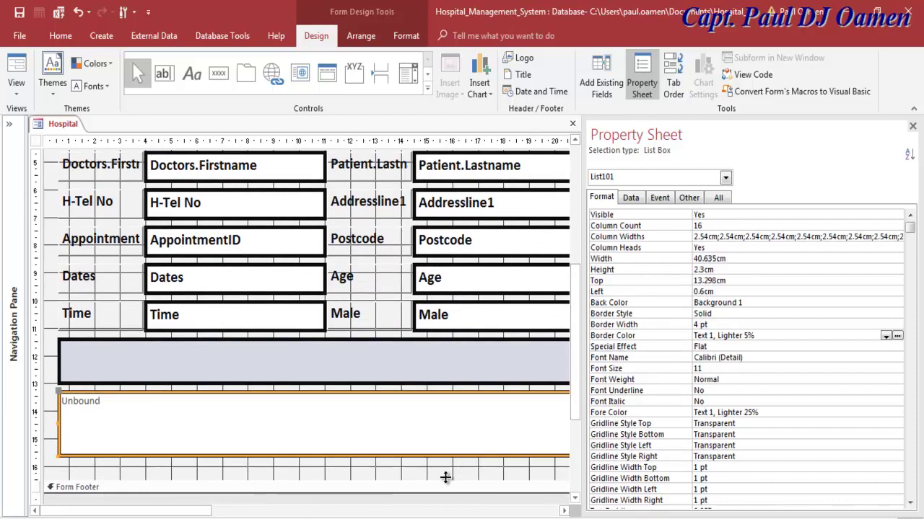
{"action": "left_click", "coordinate": [565, 511]}
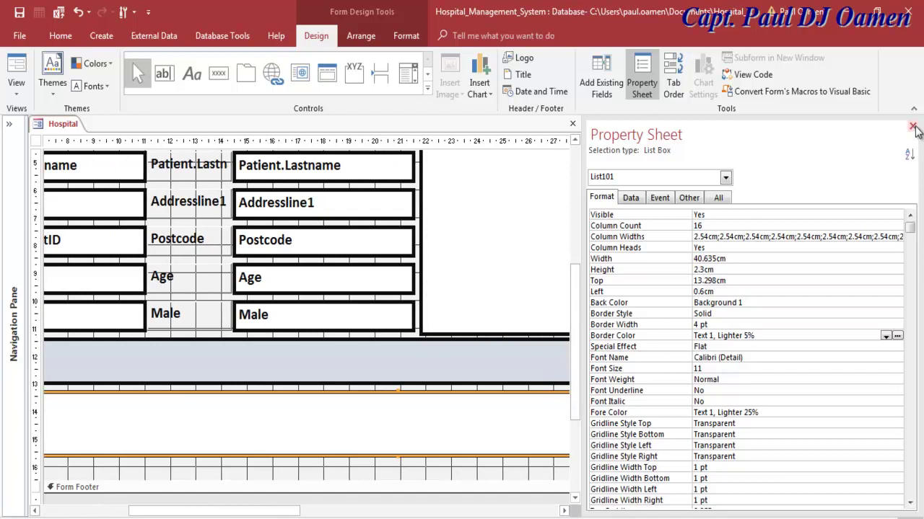
{"action": "left_click_drag", "start_coordinate": [583, 351], "coordinate": [630, 451]}
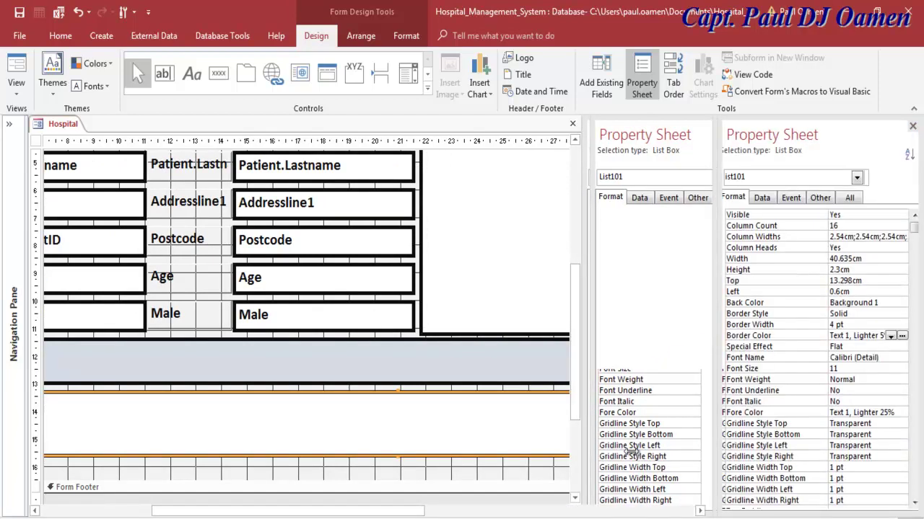
{"action": "left_click", "coordinate": [396, 470]}
{"action": "left_click_drag", "start_coordinate": [396, 471], "coordinate": [462, 481]}
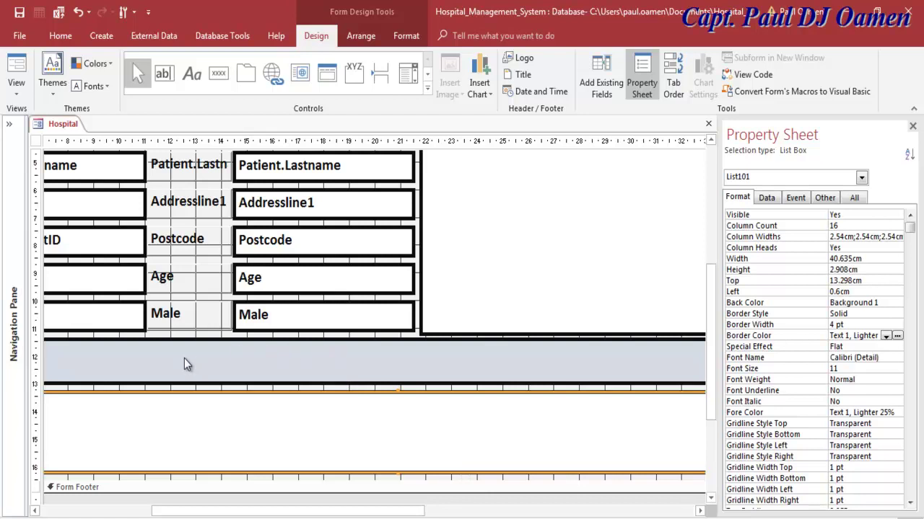
{"action": "left_click", "coordinate": [219, 73]}
{"action": "left_click_drag", "start_coordinate": [61, 345], "coordinate": [191, 369]}
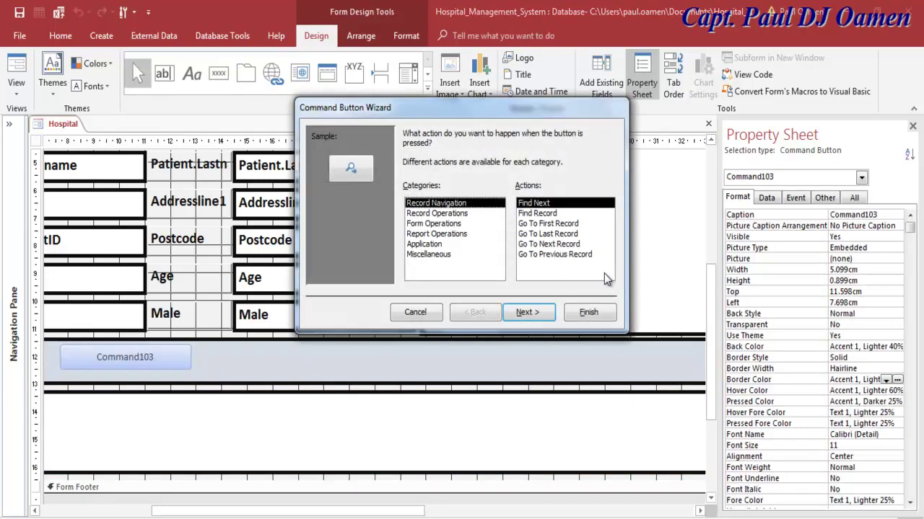
{"action": "left_click", "coordinate": [418, 312]}
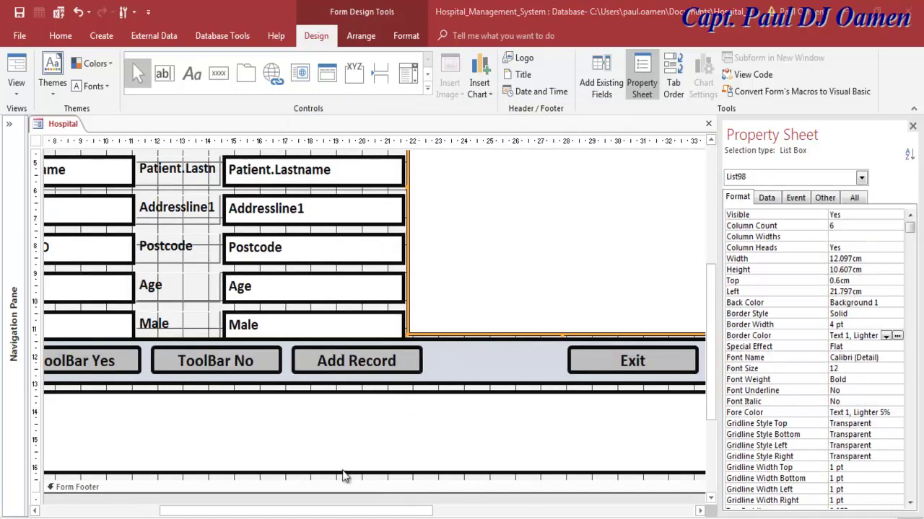
Step: Review the ToolBar, Add Record and Exit command buttons placed in the shaded frame
{"action": "left_click_drag", "start_coordinate": [314, 512], "coordinate": [258, 513]}
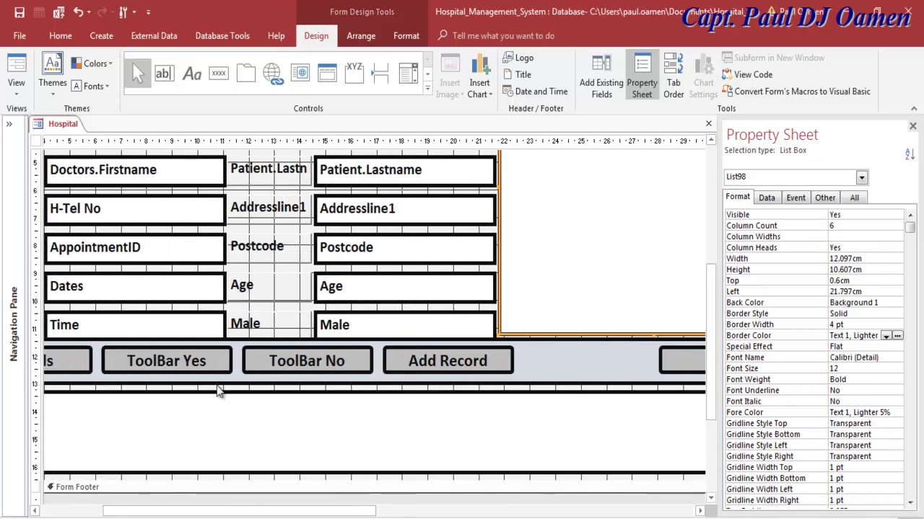
{"action": "left_click", "coordinate": [195, 361]}
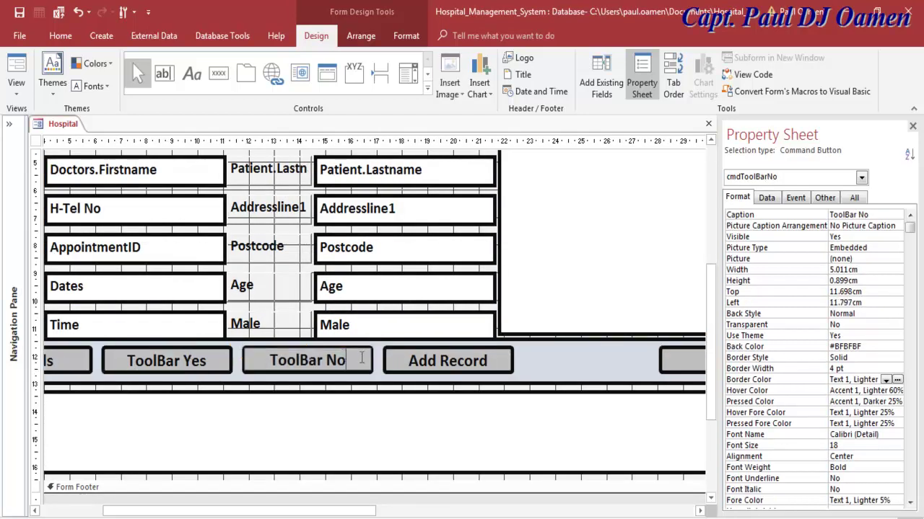
{"action": "left_click", "coordinate": [433, 364]}
{"action": "left_click", "coordinate": [672, 353]}
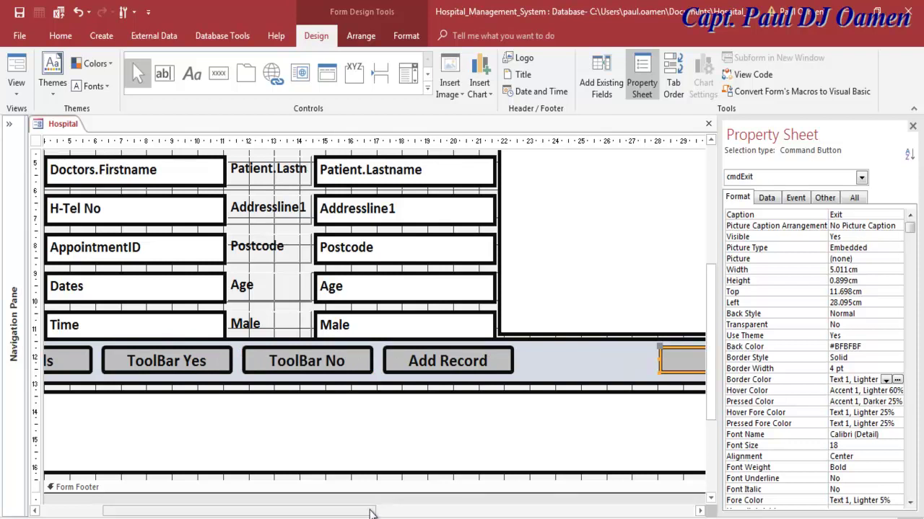
{"action": "left_click_drag", "start_coordinate": [368, 514], "coordinate": [531, 513]}
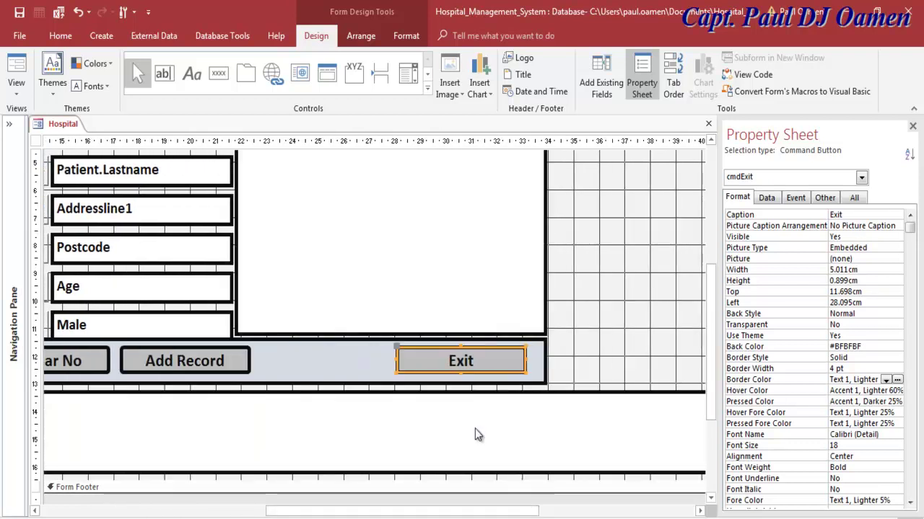
{"action": "left_click", "coordinate": [320, 353]}
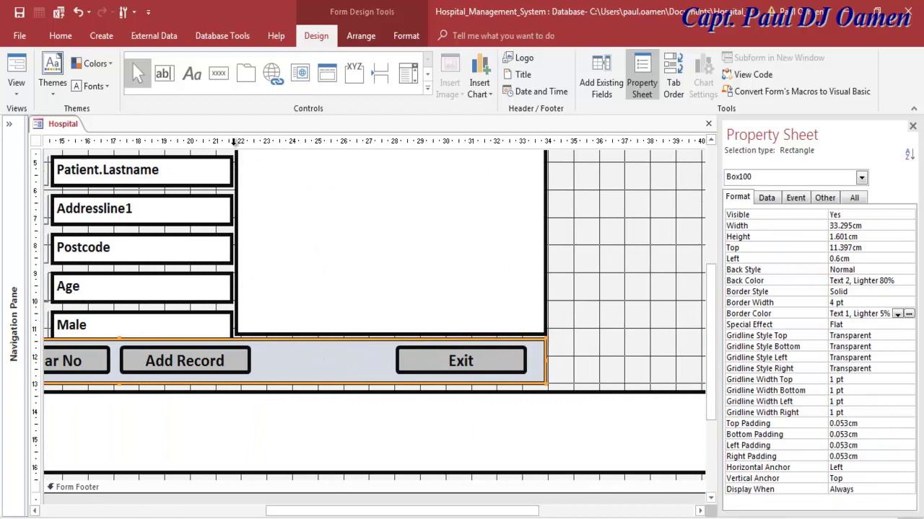
Step: Draw a command button about 5.1 cm wide between Add Record and Exit, assigning it the Add New Record action from Record Operations
{"action": "left_click", "coordinate": [218, 73]}
{"action": "left_click_drag", "start_coordinate": [257, 350], "coordinate": [387, 373]}
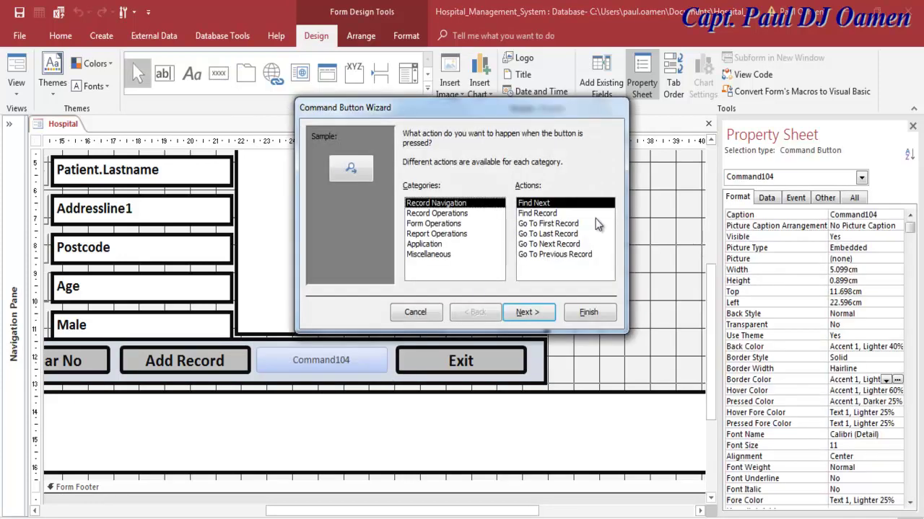
{"action": "left_click", "coordinate": [463, 213]}
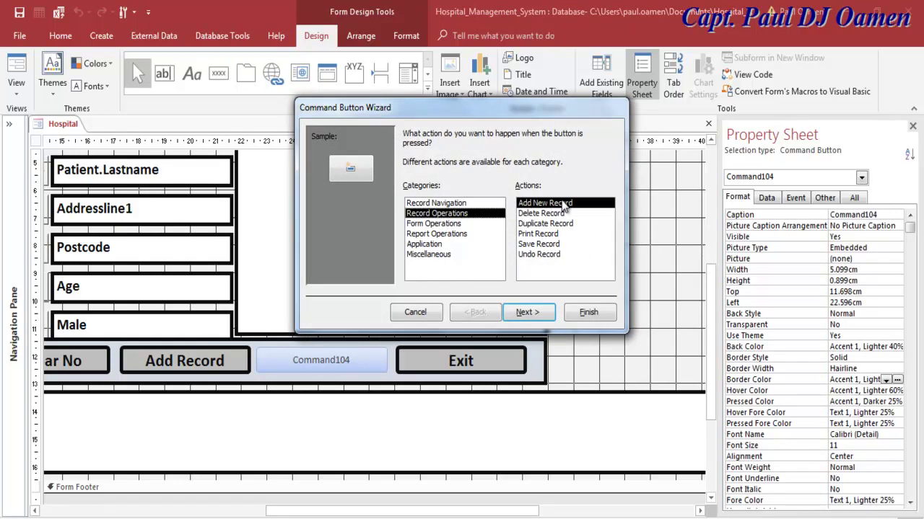
{"action": "left_click", "coordinate": [544, 316]}
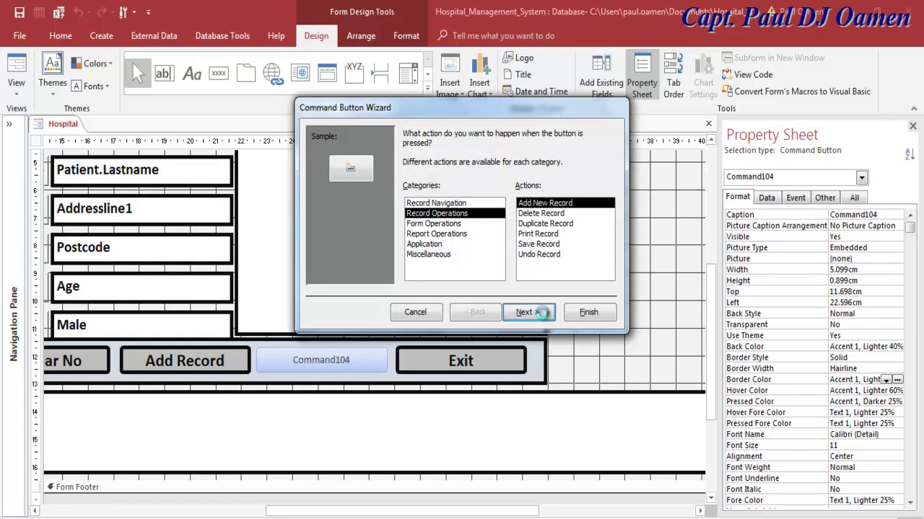
Step: Give the new button the text Add Record, name it cmdAddRecord, and finish the Command Button Wizard
{"action": "left_click", "coordinate": [409, 192]}
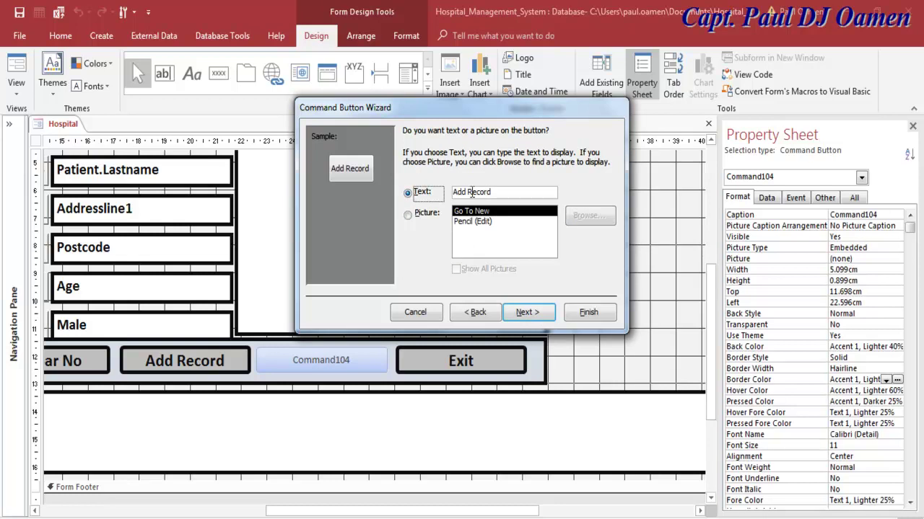
{"action": "left_click", "coordinate": [530, 314]}
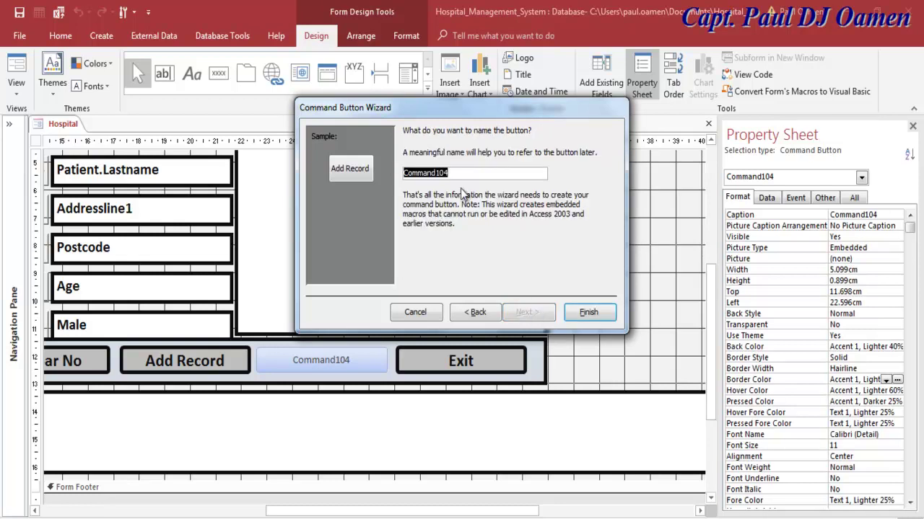
{"action": "type", "text": "cmdAddRecord"}
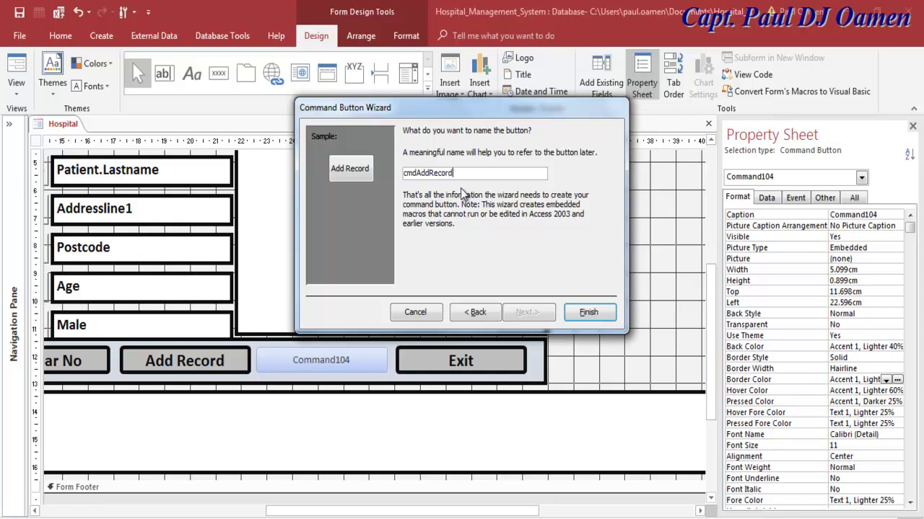
{"action": "left_click", "coordinate": [590, 313]}
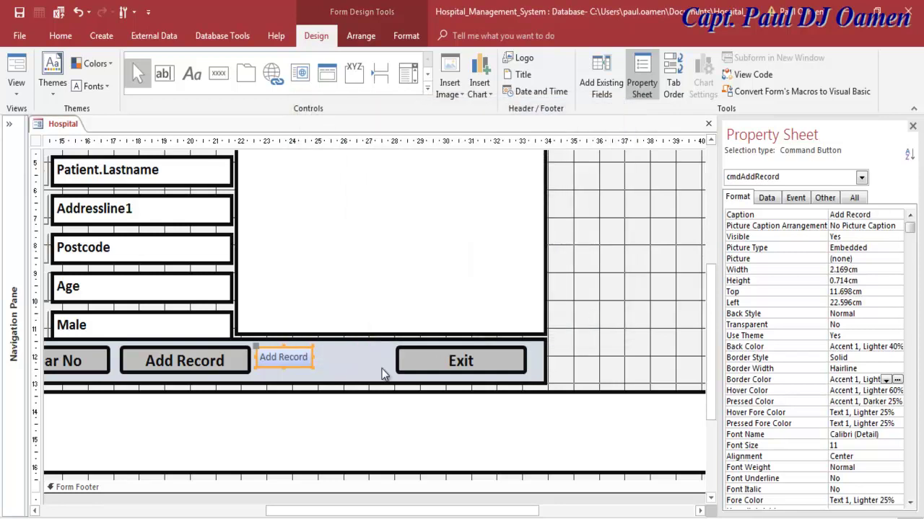
Step: Match the new button to the existing Add Record button by setting its width to 5.012 cm and its height to 0.899 cm
{"action": "left_click", "coordinate": [231, 368]}
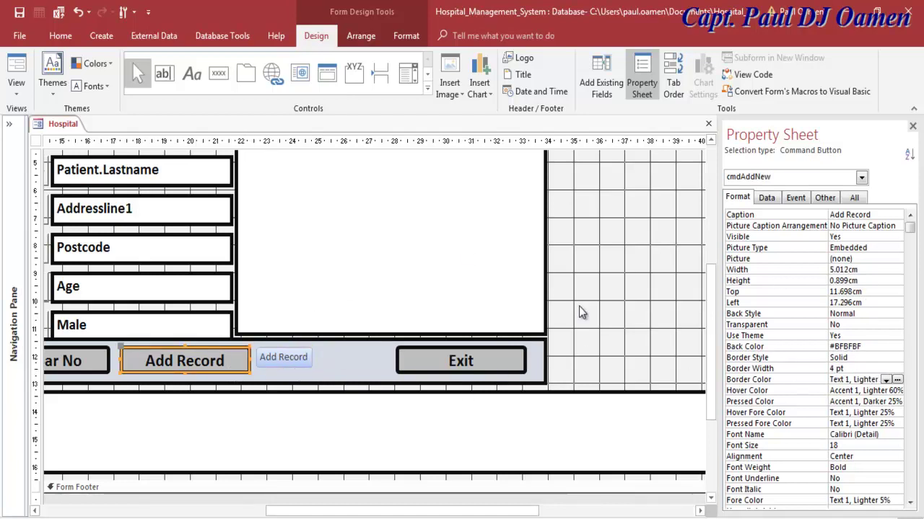
{"action": "left_click_drag", "start_coordinate": [866, 271], "coordinate": [837, 270]}
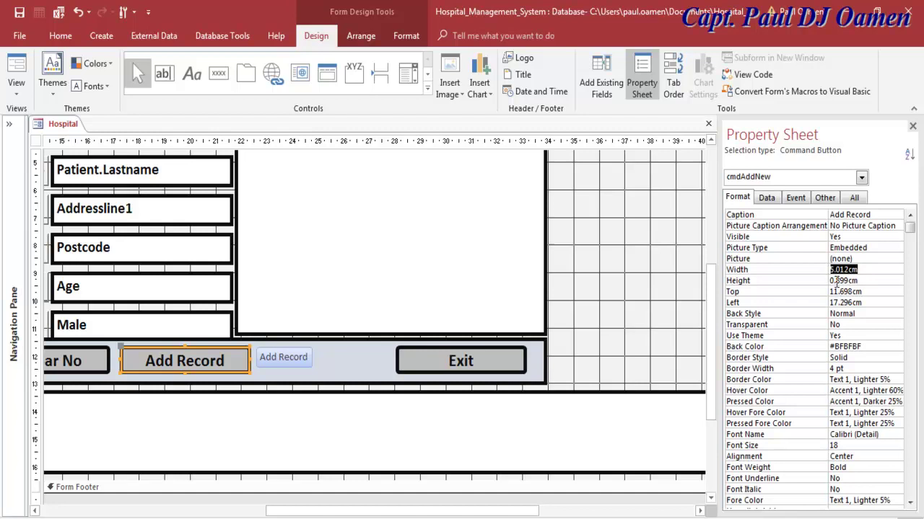
{"action": "left_click", "coordinate": [292, 356]}
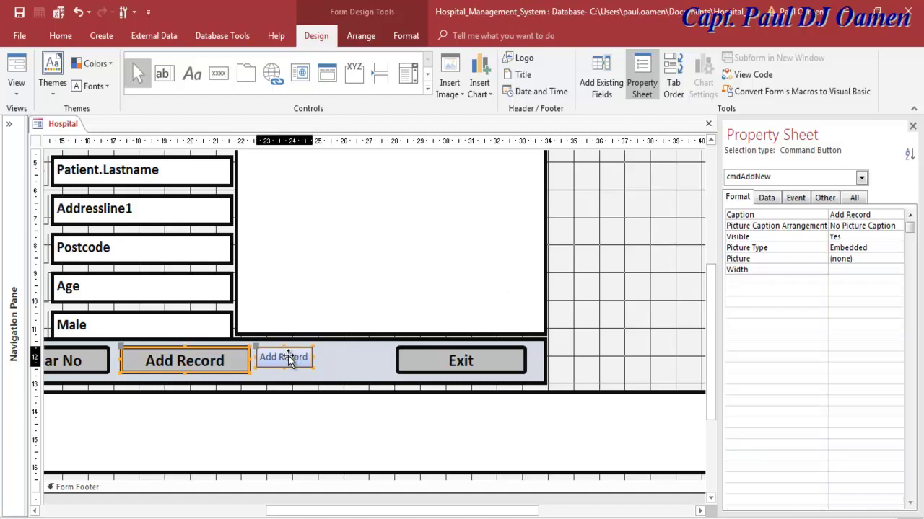
{"action": "left_click", "coordinate": [803, 266]}
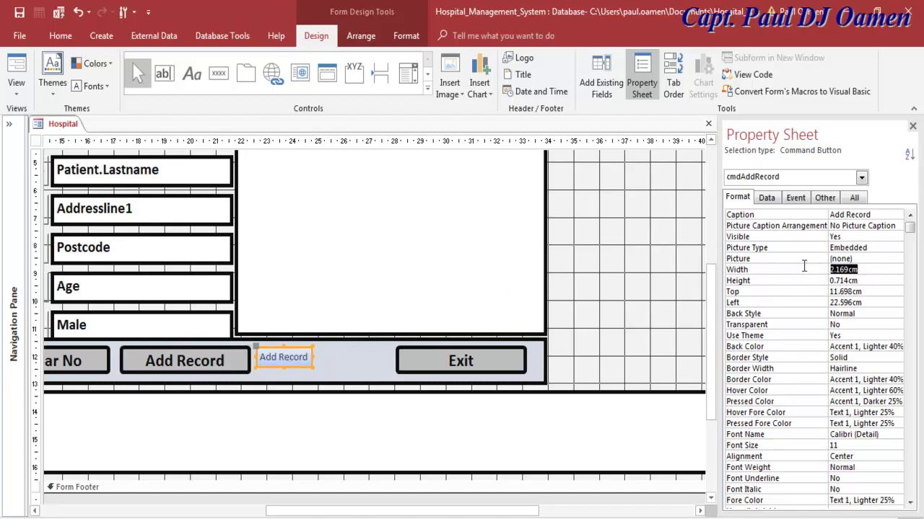
{"action": "type", "text": "5.012cm"}
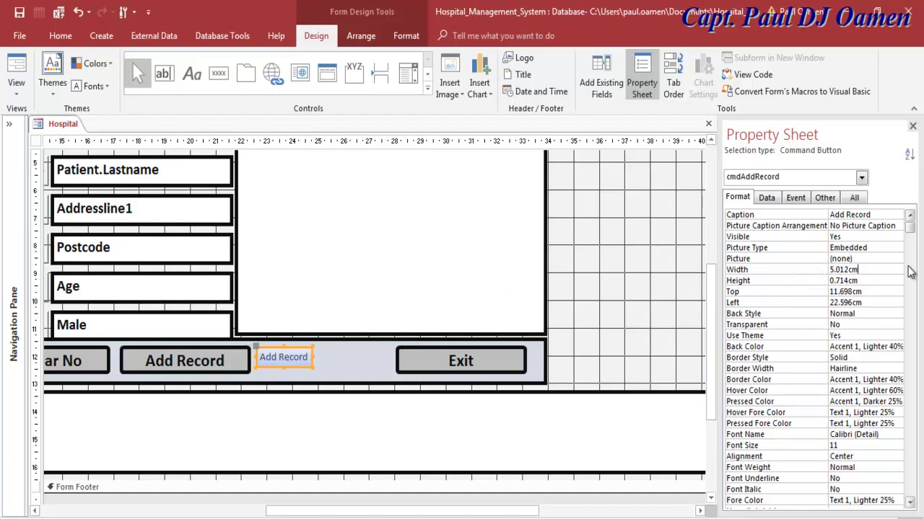
{"action": "left_click", "coordinate": [850, 280]}
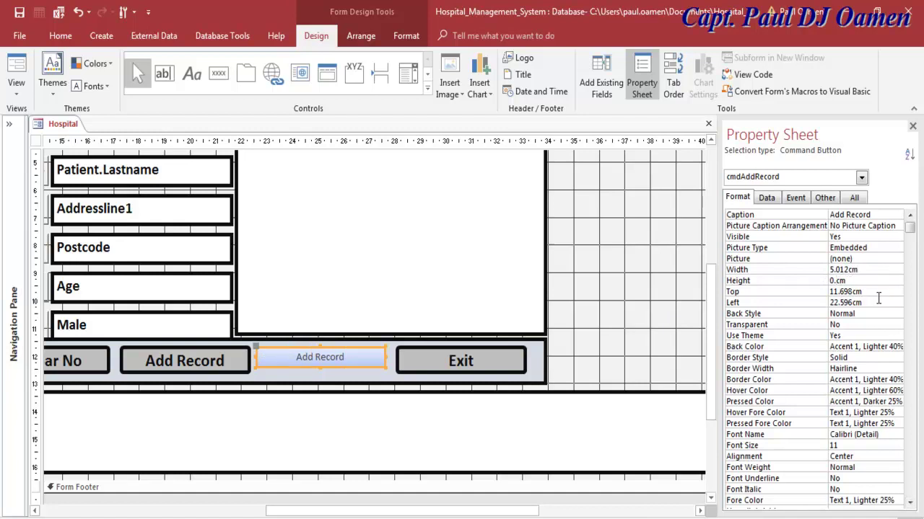
{"action": "key", "text": "Tab"}
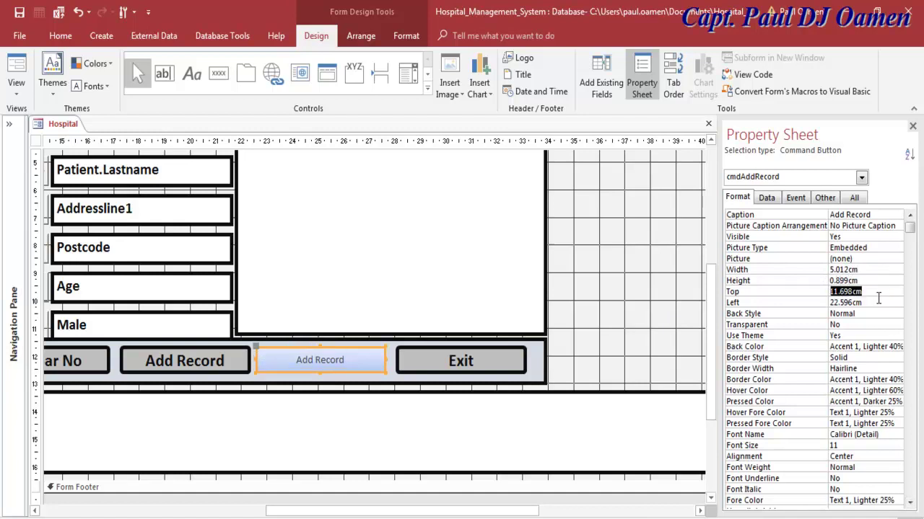
Step: Set the cmdAddRecord button's back color to a very light gray Background 1 theme shade
{"action": "left_click", "coordinate": [897, 347]}
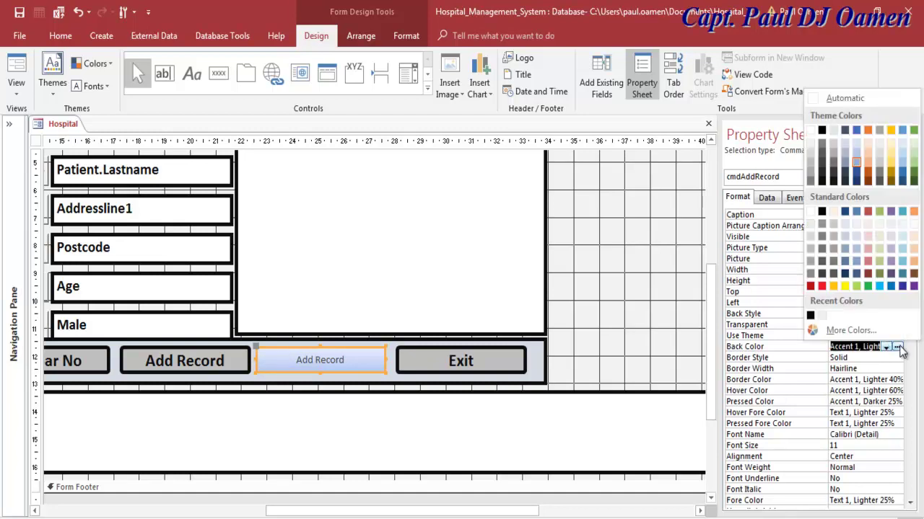
{"action": "left_click", "coordinate": [813, 150]}
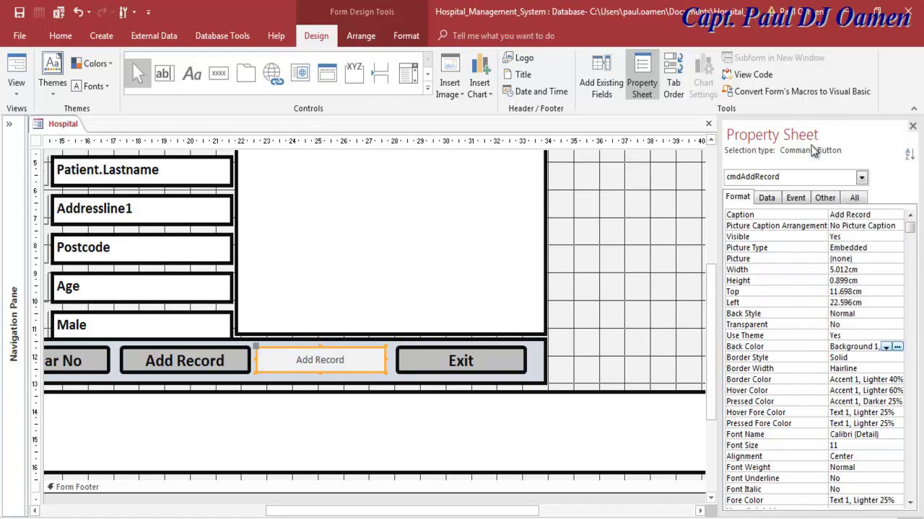
Step: Give the cmdAddRecord button the same back color as the Exit button, #BFBFBF
{"action": "left_click", "coordinate": [896, 347]}
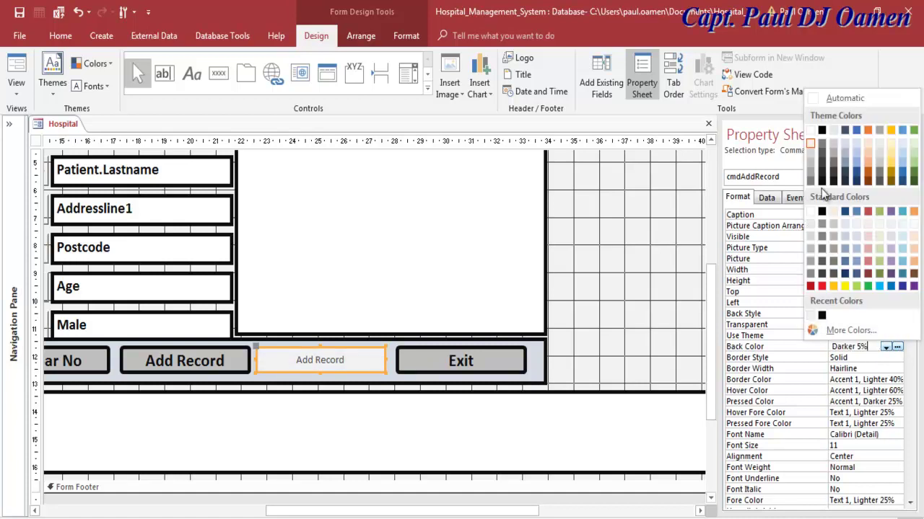
{"action": "left_click", "coordinate": [812, 153]}
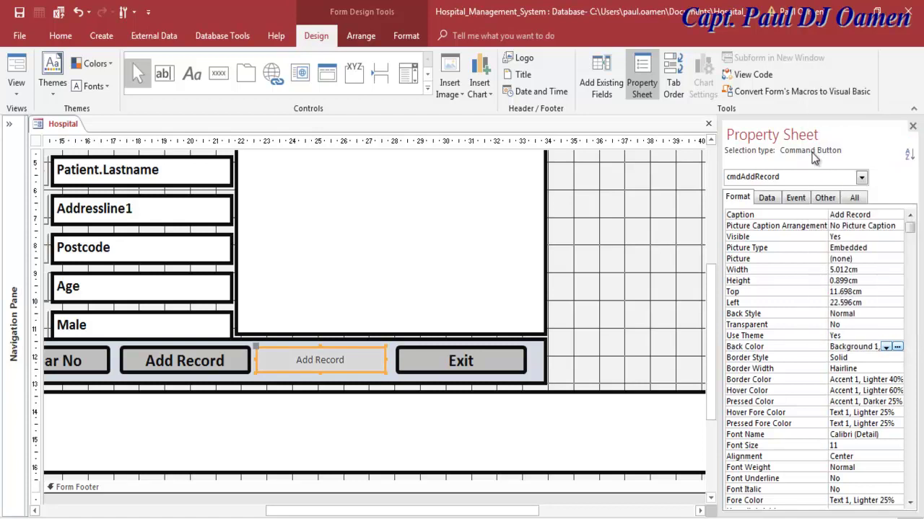
{"action": "left_click", "coordinate": [505, 361]}
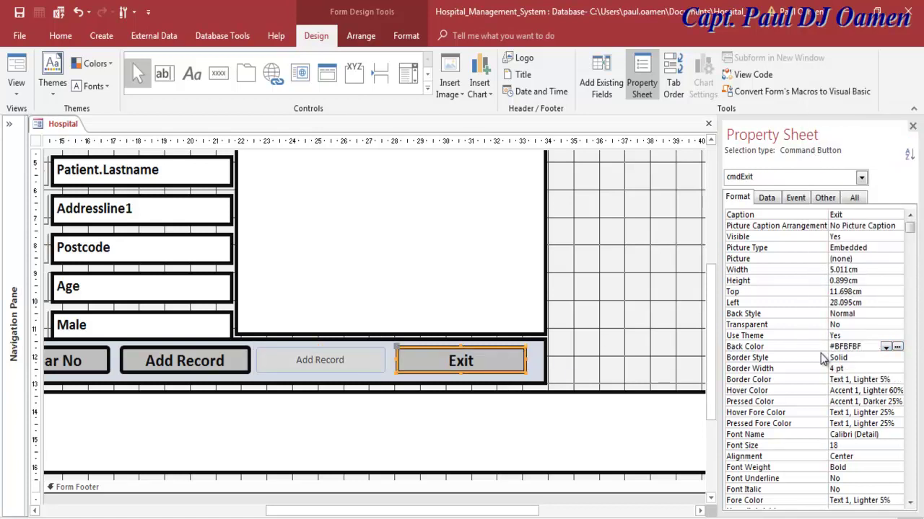
{"action": "left_click_drag", "start_coordinate": [865, 346], "coordinate": [821, 349]}
{"action": "key", "text": "ctrl+c"}
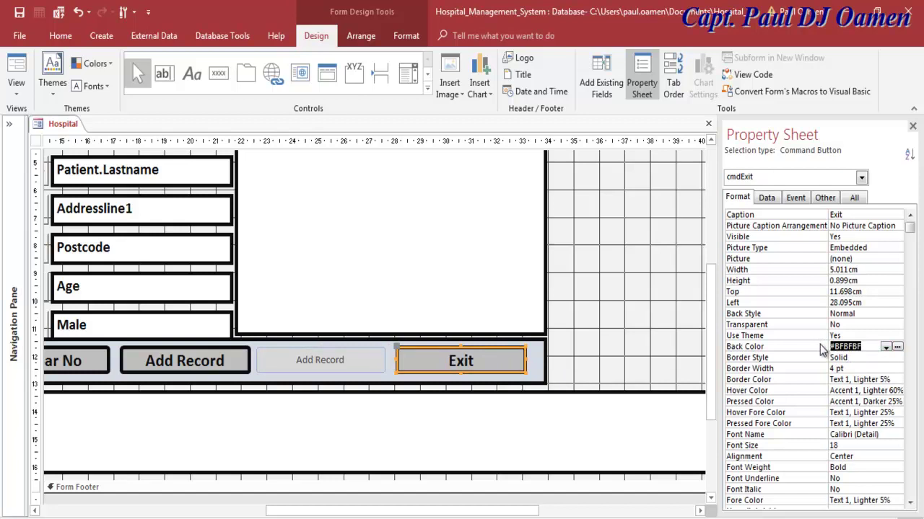
{"action": "left_click", "coordinate": [358, 365]}
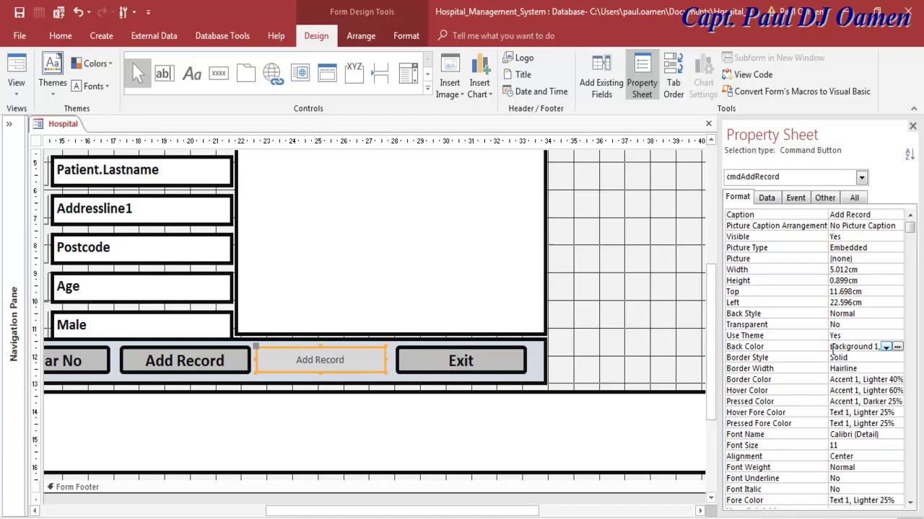
{"action": "left_click_drag", "start_coordinate": [835, 351], "coordinate": [900, 361]}
{"action": "key", "text": "Delete"}
{"action": "key", "text": "ctrl+v"}
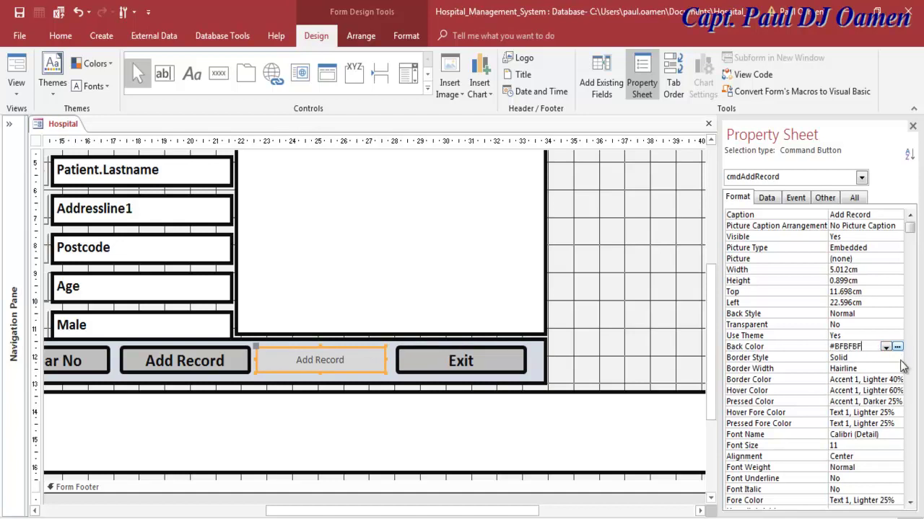
{"action": "key", "text": "Return"}
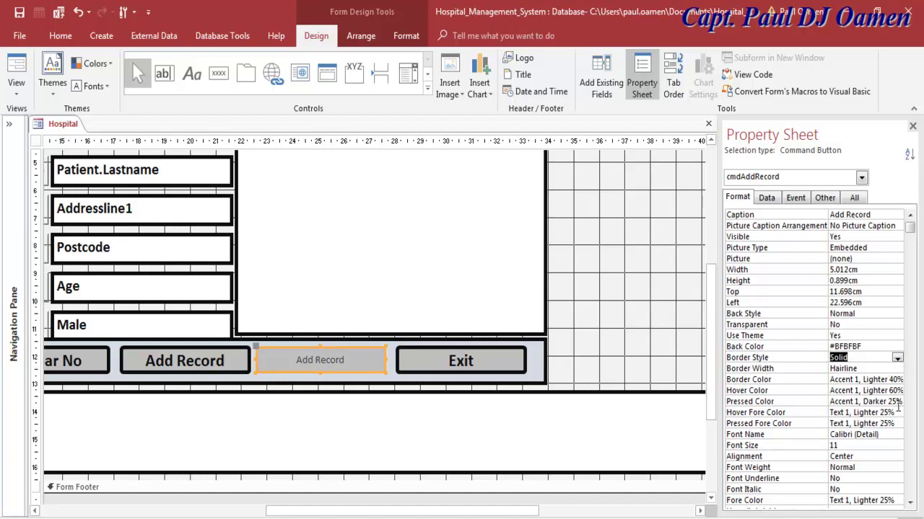
Step: Set the cmdAddRecord button's border width to 4 pt and its border color to Text 1, Lighter 5%
{"action": "left_click", "coordinate": [884, 369]}
{"action": "left_click", "coordinate": [897, 369]}
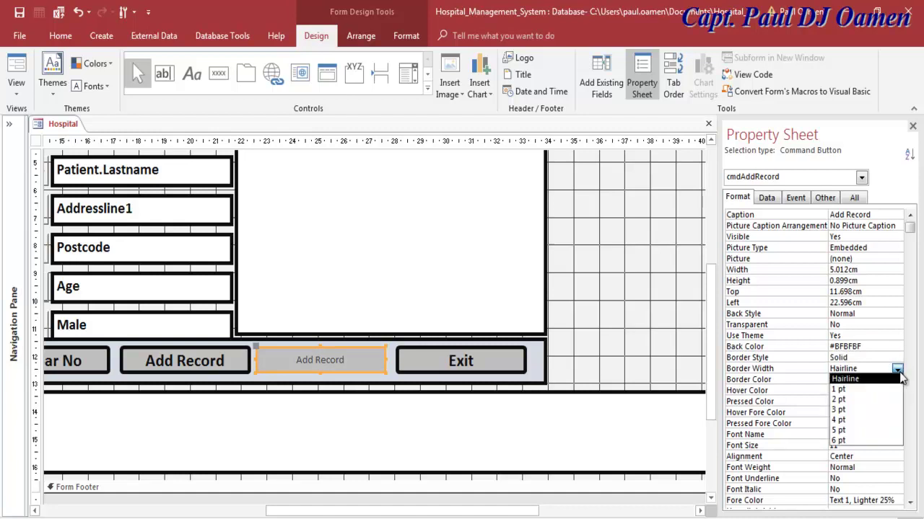
{"action": "left_click", "coordinate": [866, 420]}
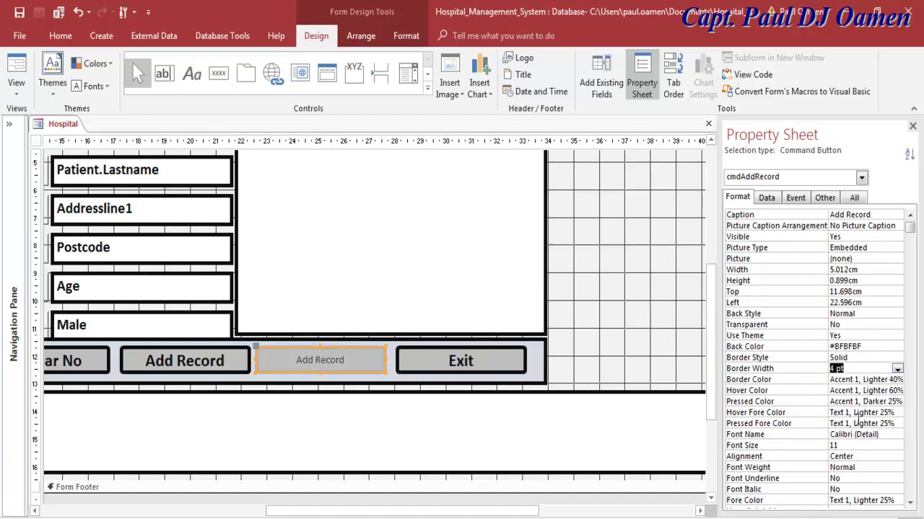
{"action": "left_click", "coordinate": [884, 380]}
{"action": "left_click", "coordinate": [885, 379]}
{"action": "left_click", "coordinate": [897, 380]}
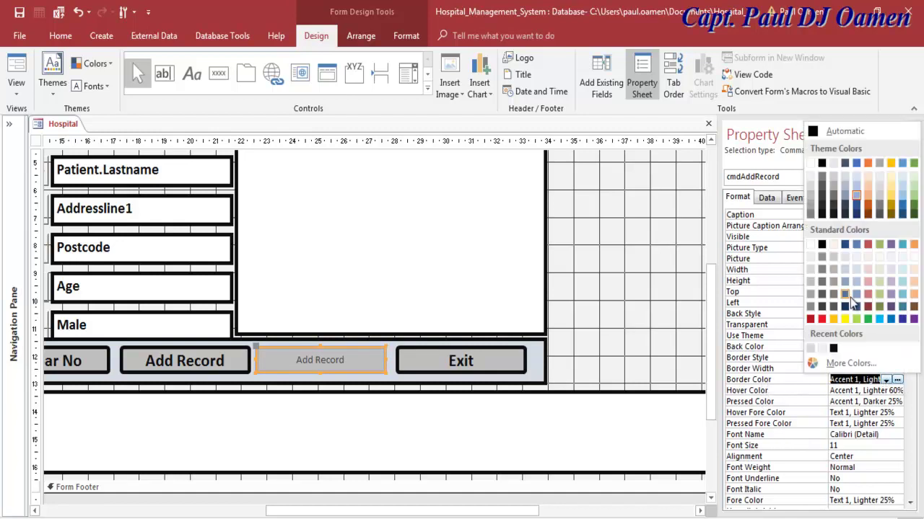
{"action": "left_click", "coordinate": [822, 208]}
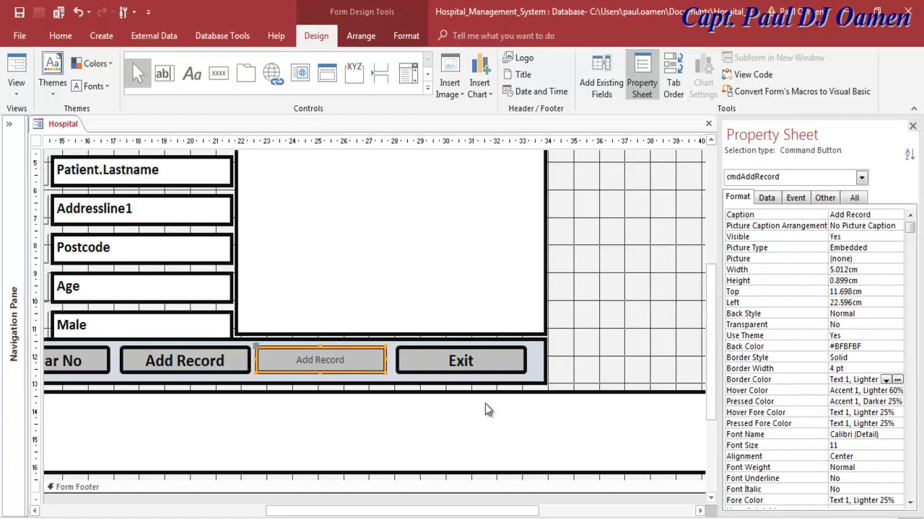
Step: Set the cmdAddRecord button's font size to 18, matching the Exit button, and its font weight to Bold
{"action": "left_click", "coordinate": [839, 446]}
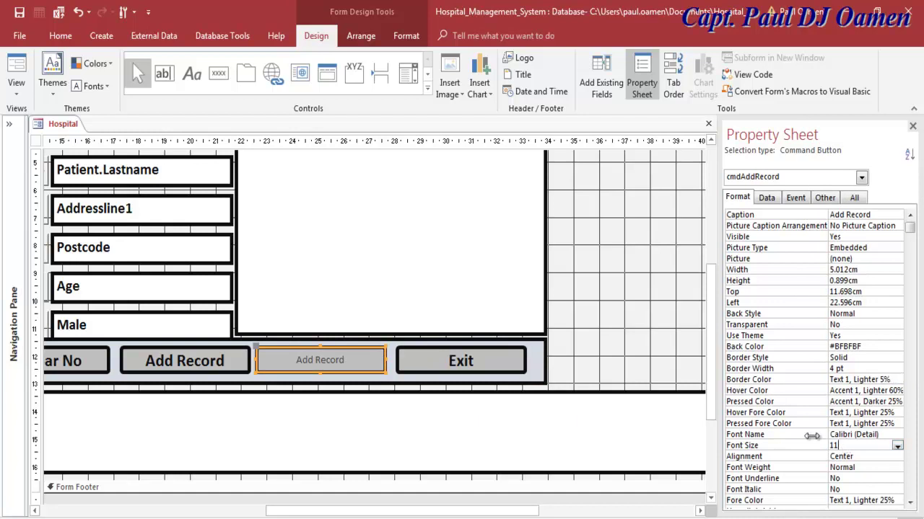
{"action": "left_click", "coordinate": [474, 362]}
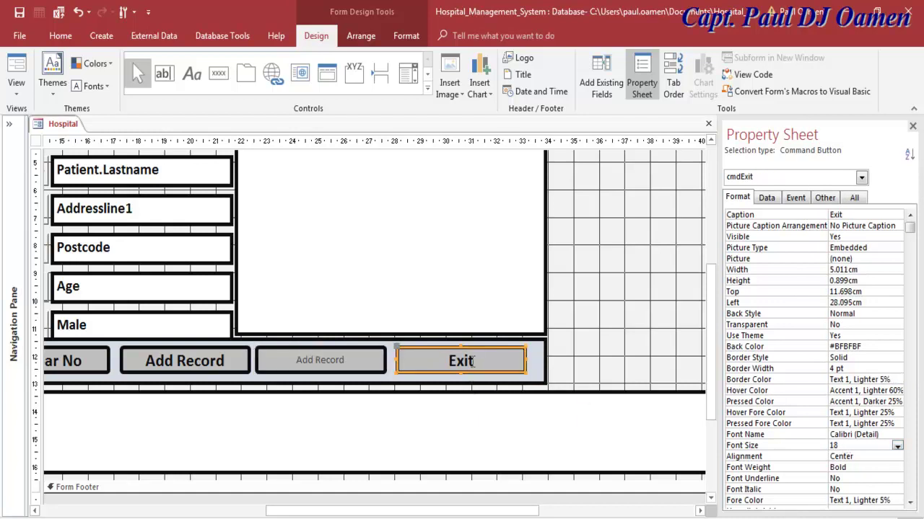
{"action": "left_click", "coordinate": [345, 358]}
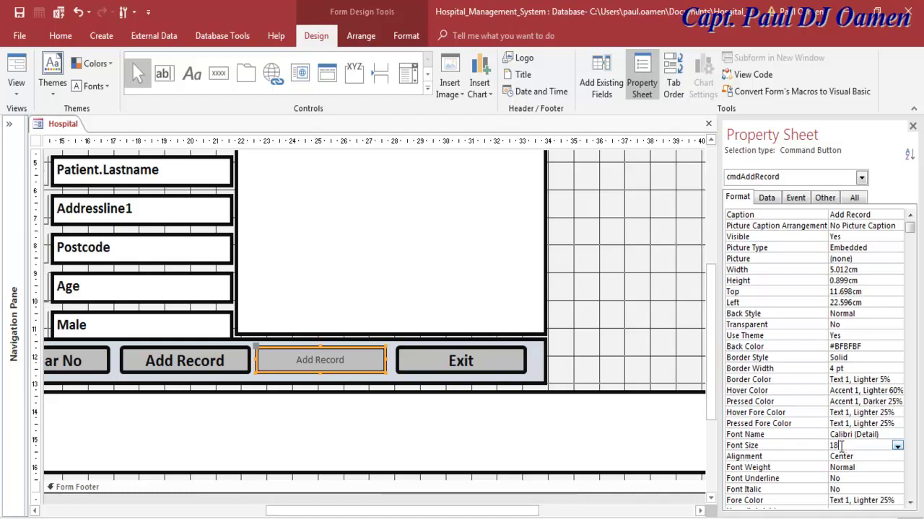
{"action": "key", "text": "Return"}
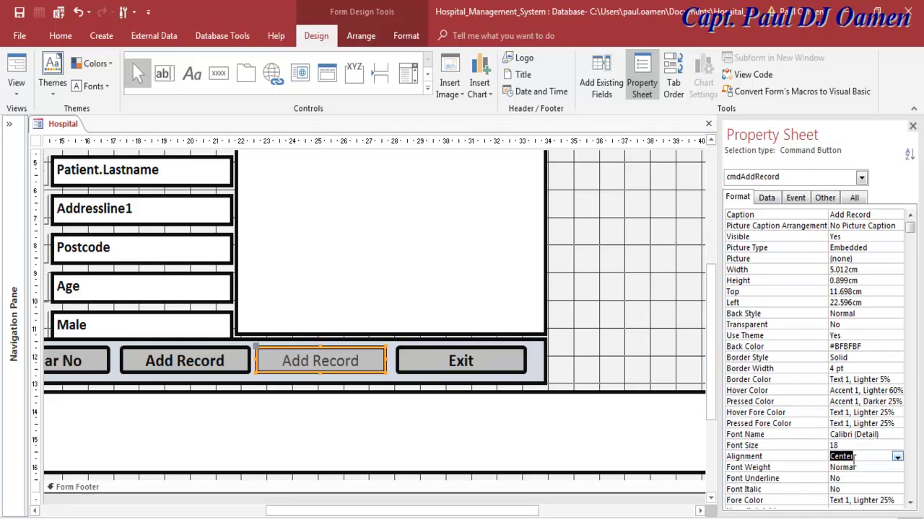
{"action": "left_click", "coordinate": [883, 469]}
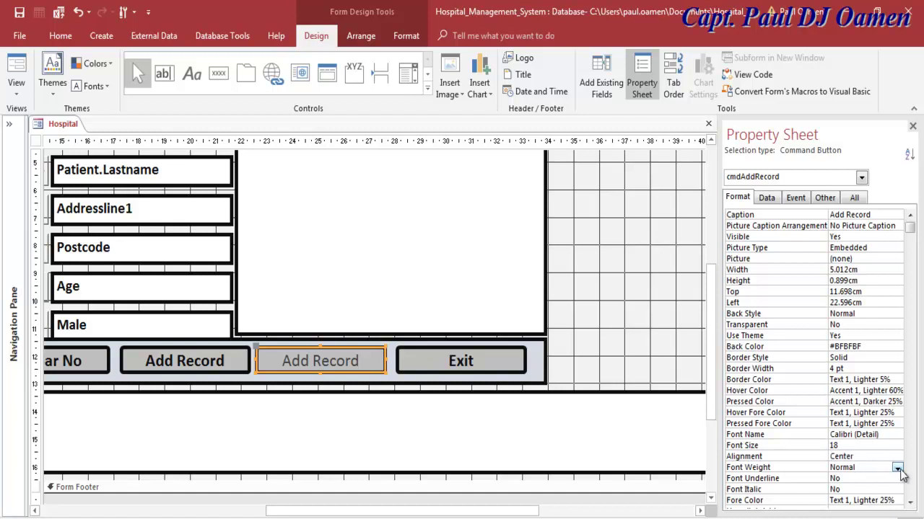
{"action": "left_click", "coordinate": [897, 468]}
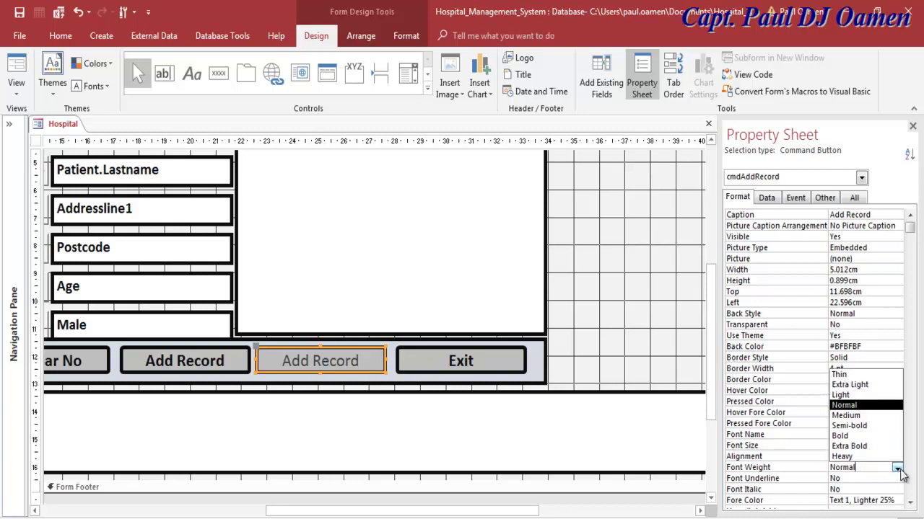
{"action": "left_click", "coordinate": [850, 437]}
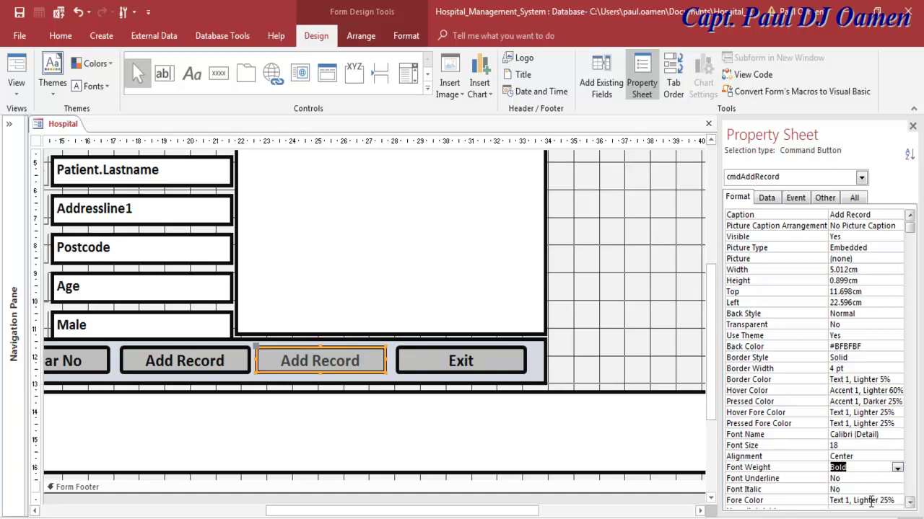
Step: Set the cmdAddRecord button's fore color to Text 1, Lighter 5% and deselect the button
{"action": "left_click", "coordinate": [908, 502]}
{"action": "left_click", "coordinate": [908, 502]}
{"action": "left_click", "coordinate": [908, 502]}
{"action": "left_click", "coordinate": [909, 502]}
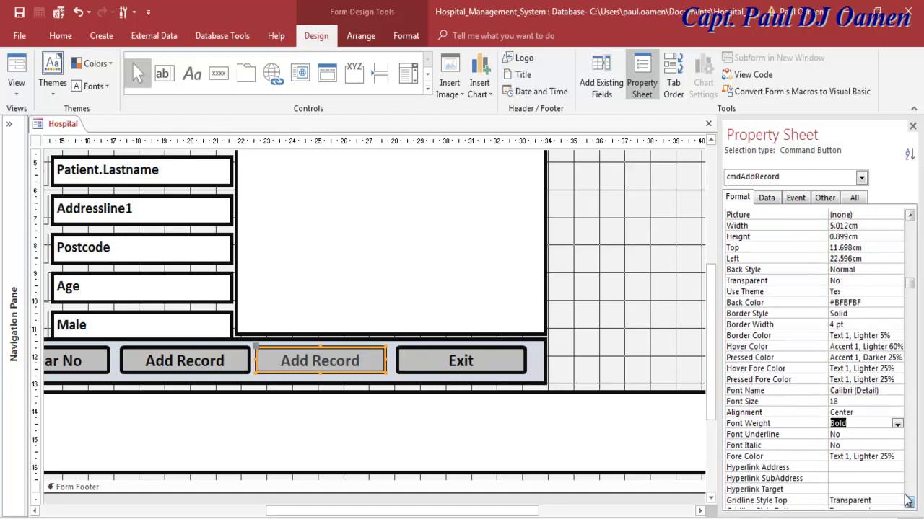
{"action": "left_click", "coordinate": [887, 457]}
{"action": "left_click", "coordinate": [885, 457]}
{"action": "left_click", "coordinate": [899, 463]}
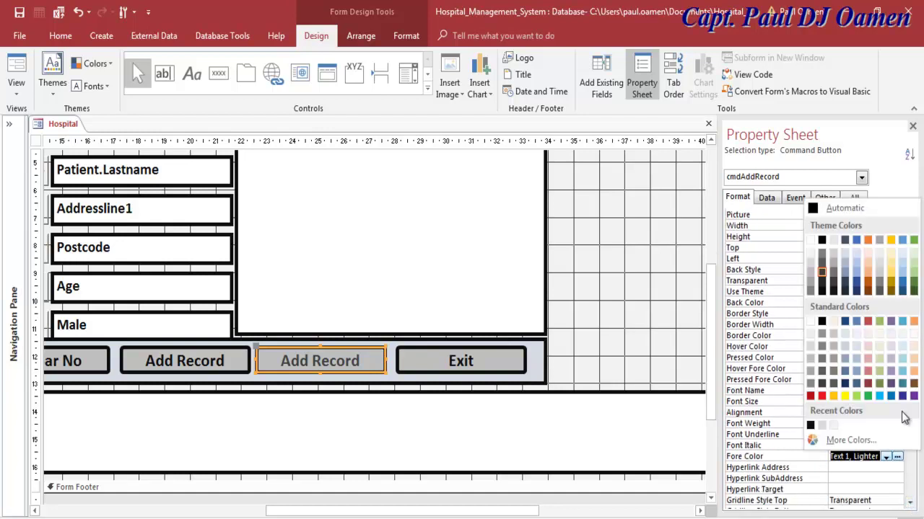
{"action": "left_click", "coordinate": [824, 295]}
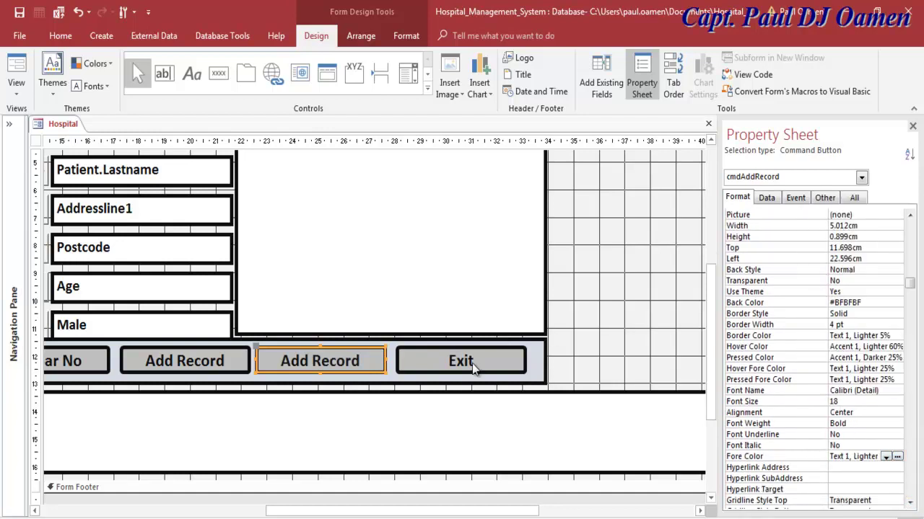
{"action": "left_click", "coordinate": [568, 347]}
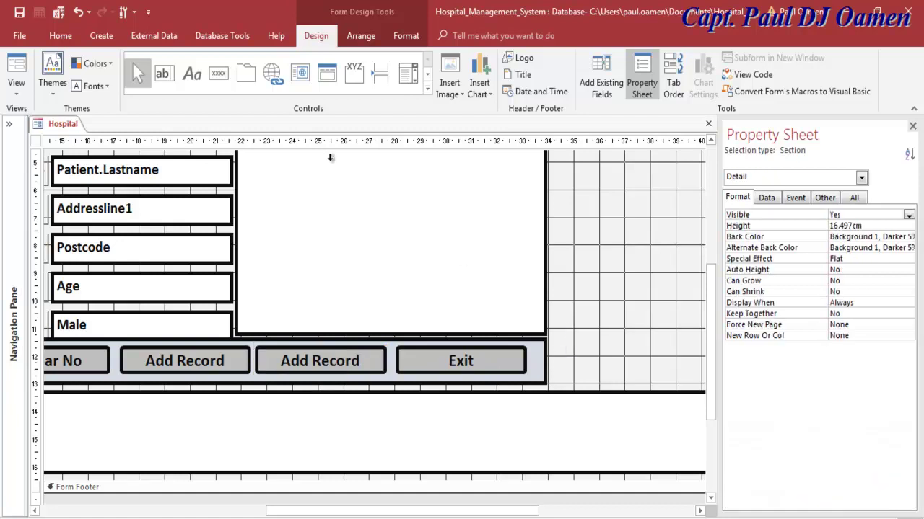
Step: Show the Hospital form in Form View with the ribbon collapsed and examine the button row and the records list
{"action": "right_click", "coordinate": [39, 124]}
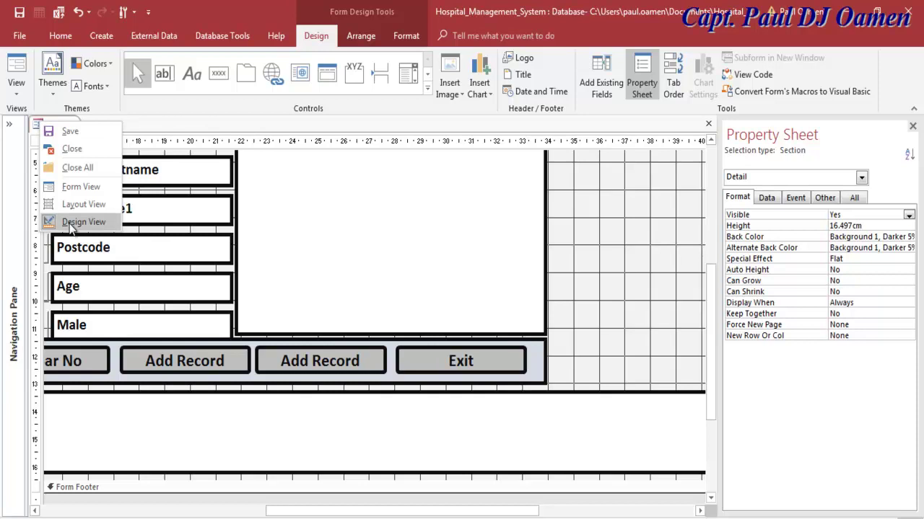
{"action": "left_click", "coordinate": [71, 223]}
{"action": "right_click", "coordinate": [42, 124]}
{"action": "left_click", "coordinate": [65, 184]}
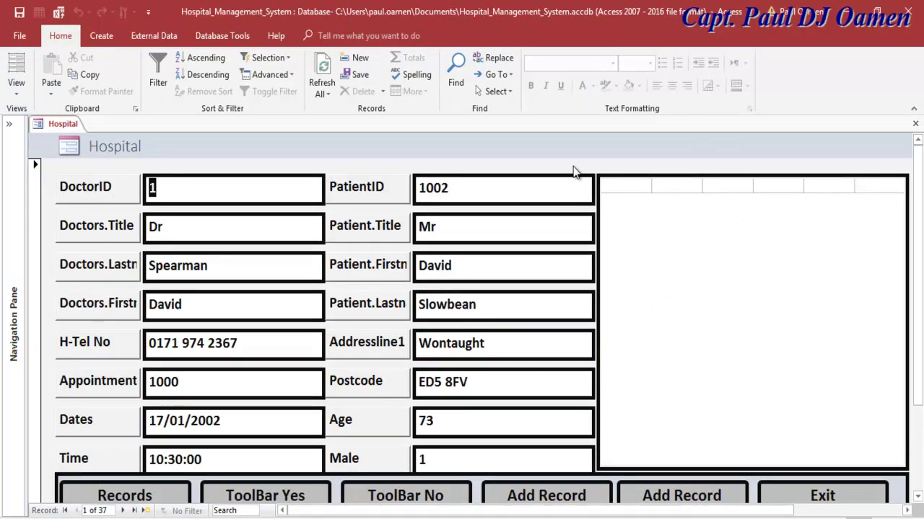
{"action": "key", "text": "ctrl+F1"}
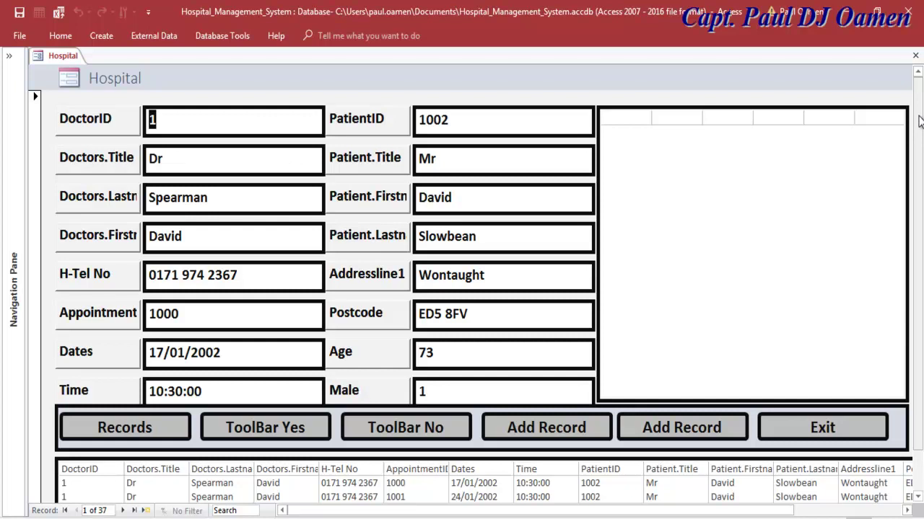
{"action": "left_click_drag", "start_coordinate": [919, 122], "coordinate": [920, 145]}
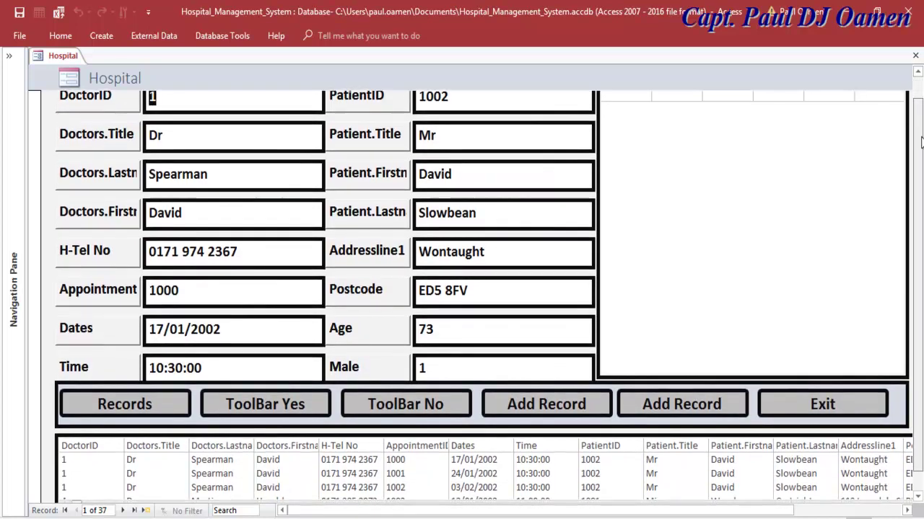